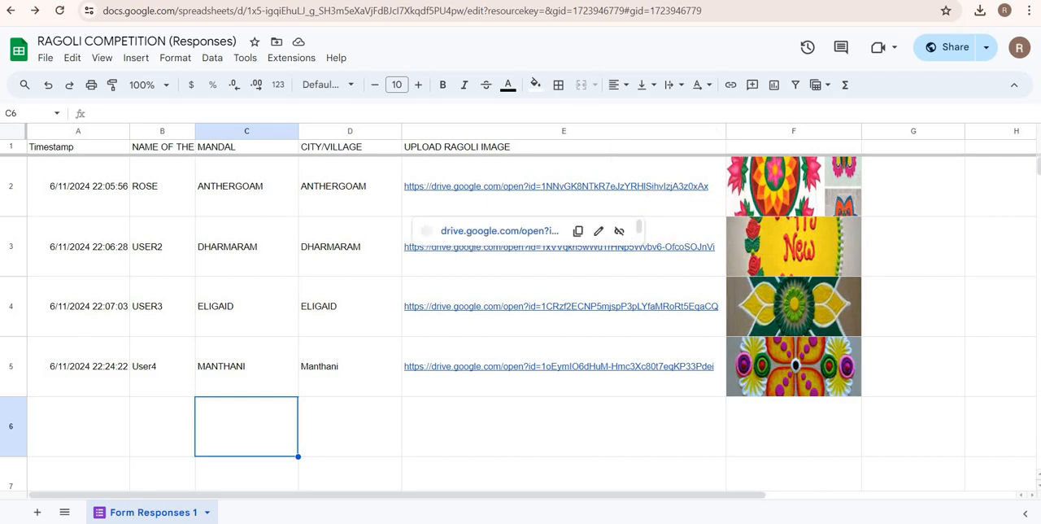
# Switch to the RAGOLI COMPETITION form editor and open the form's preview.
pyautogui.click(232, 0)
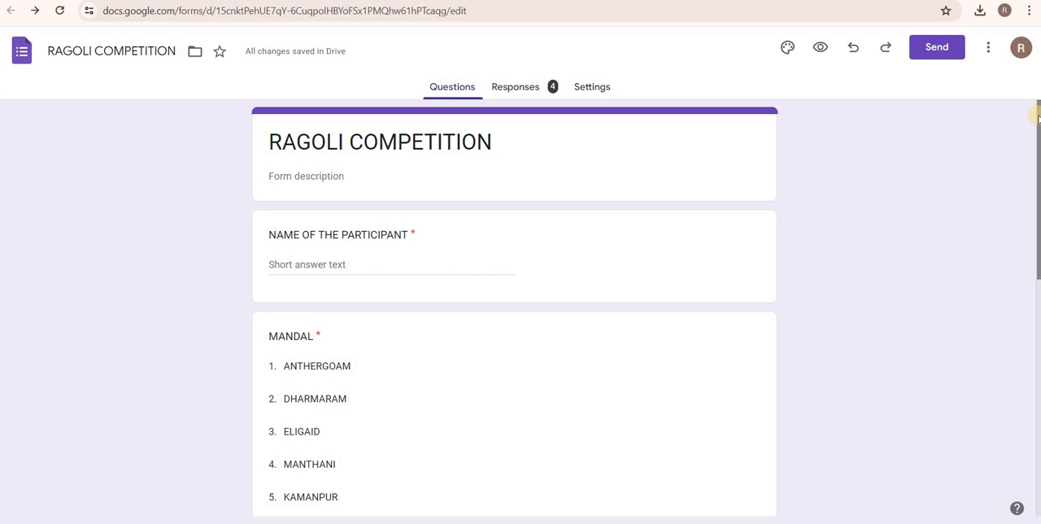
pyautogui.rightClick(1035, 160)
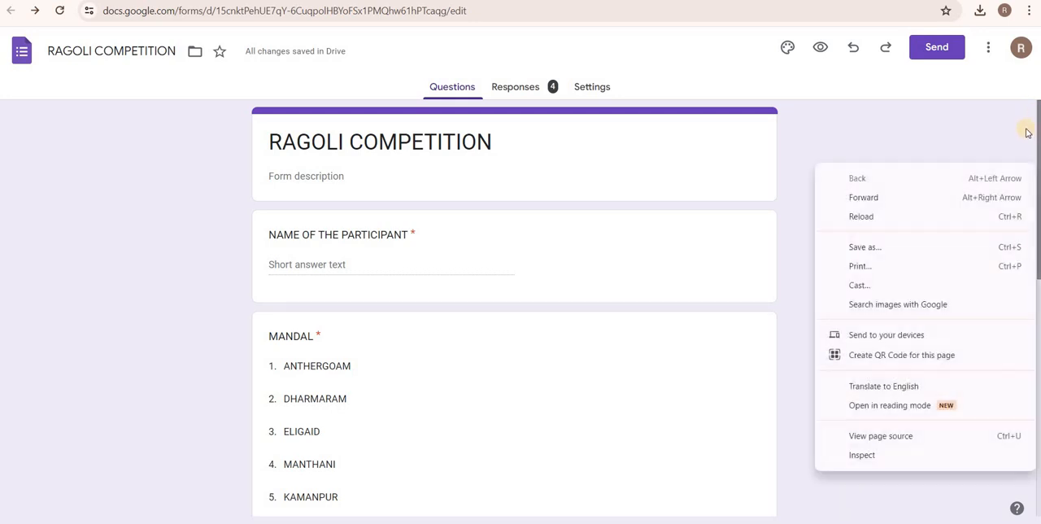
pyautogui.click(1027, 130)
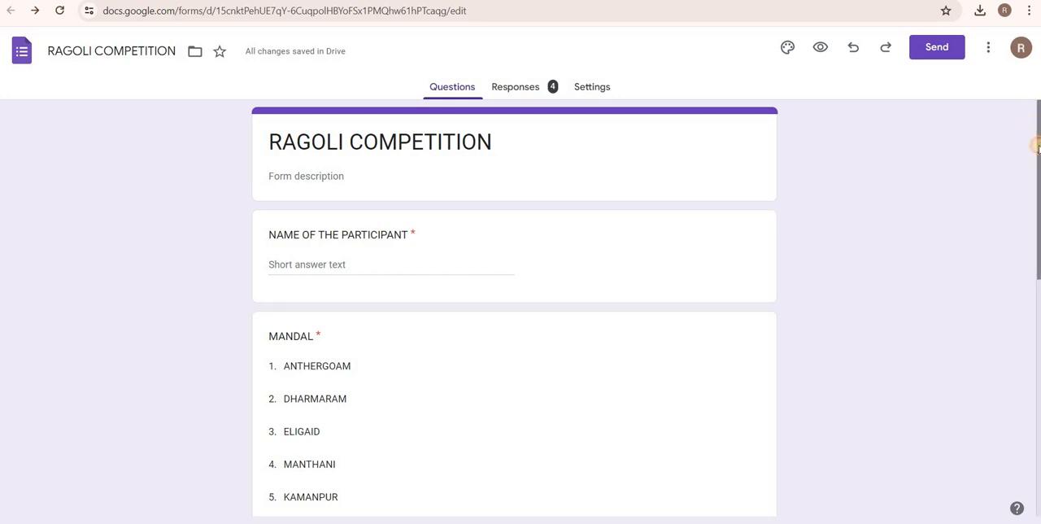
pyautogui.moveTo(1039, 145)
pyautogui.mouseDown()
pyautogui.moveTo(1039, 257)
pyautogui.moveTo(1037, 143)
pyautogui.mouseUp()
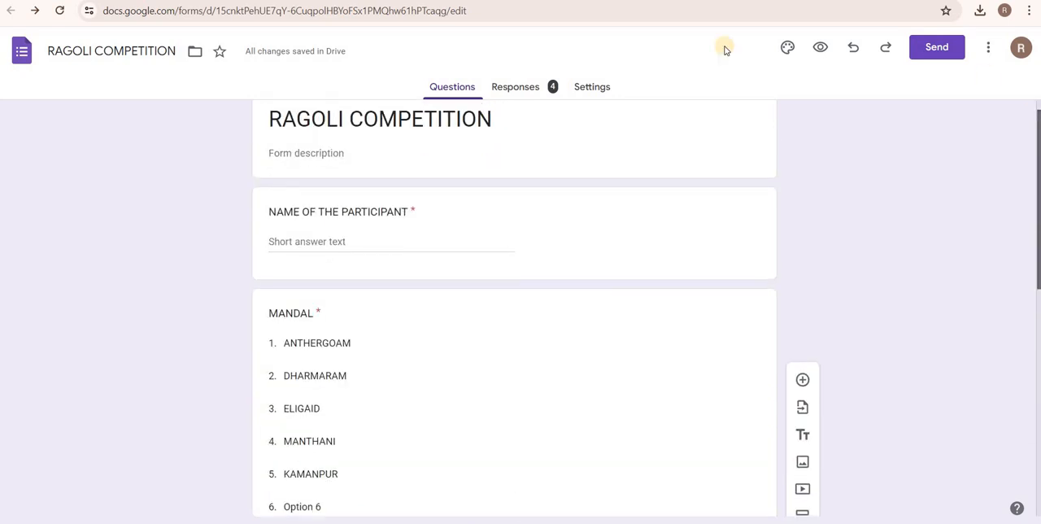
pyautogui.click(821, 50)
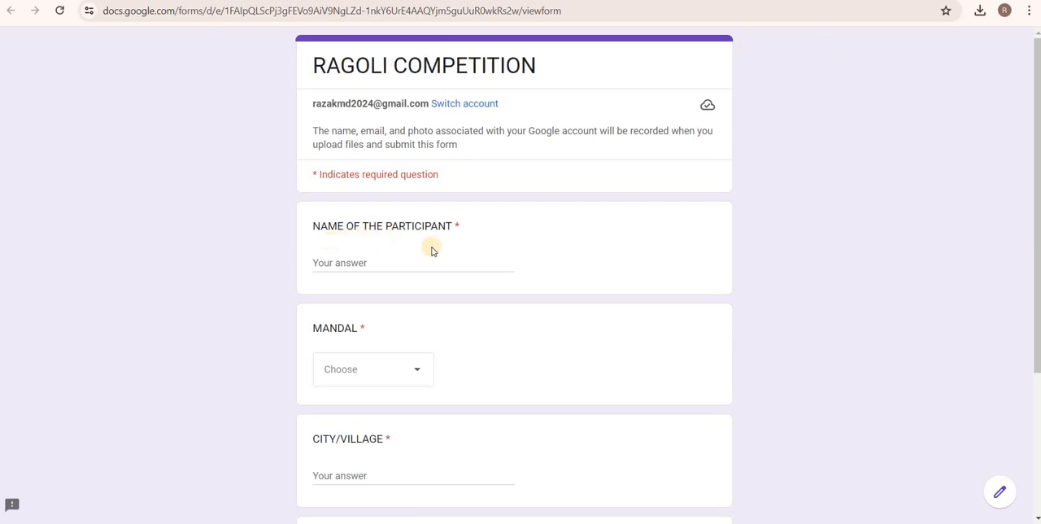
# Fill in the form with participant name user7, mandal Option 6 and city/village "city".
pyautogui.click(347, 263)
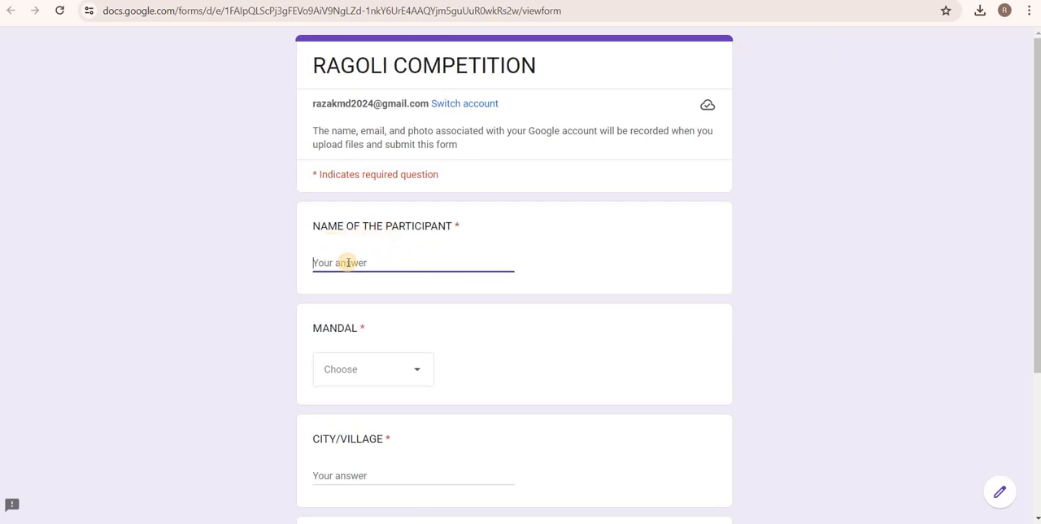
pyautogui.write('user')
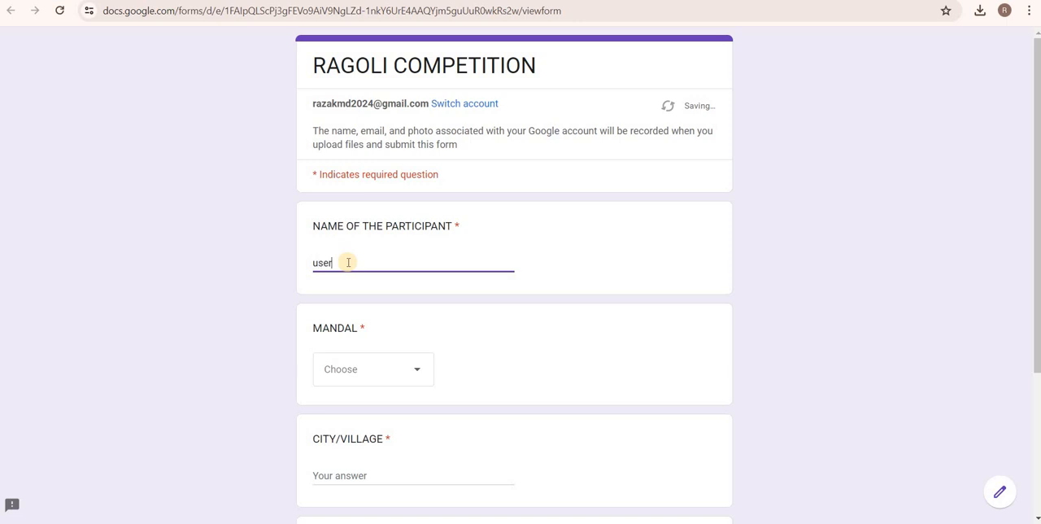
pyautogui.write('7')
pyautogui.click(341, 368)
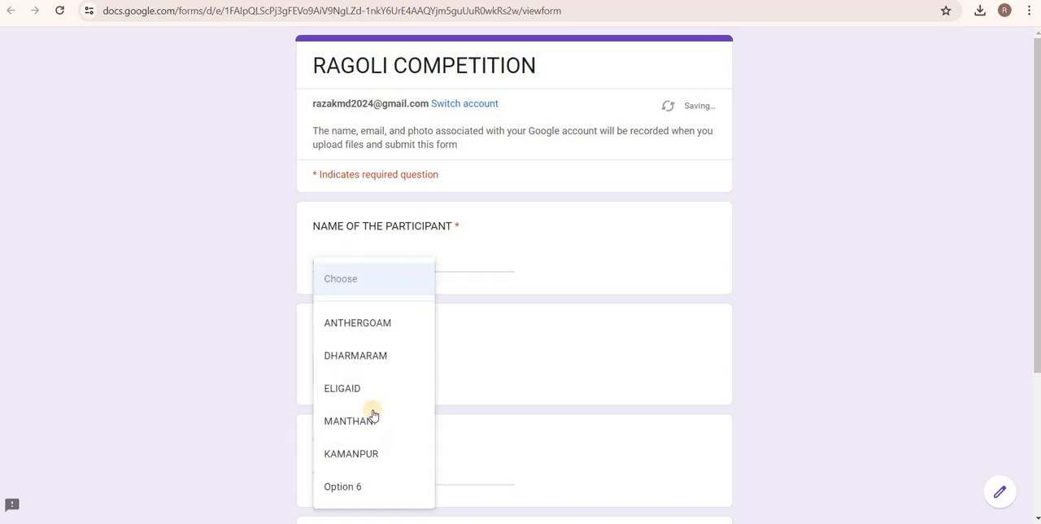
pyautogui.click(349, 485)
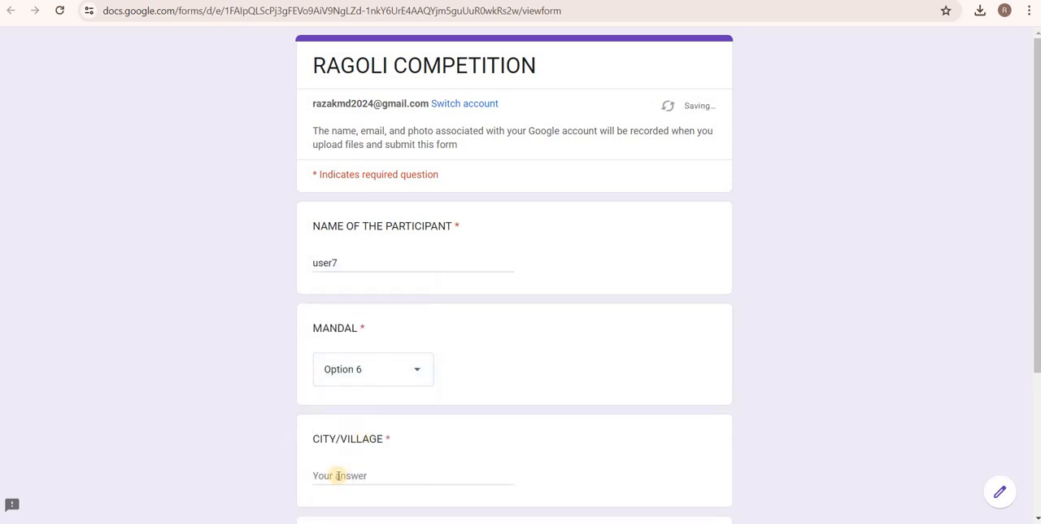
pyautogui.click(339, 476)
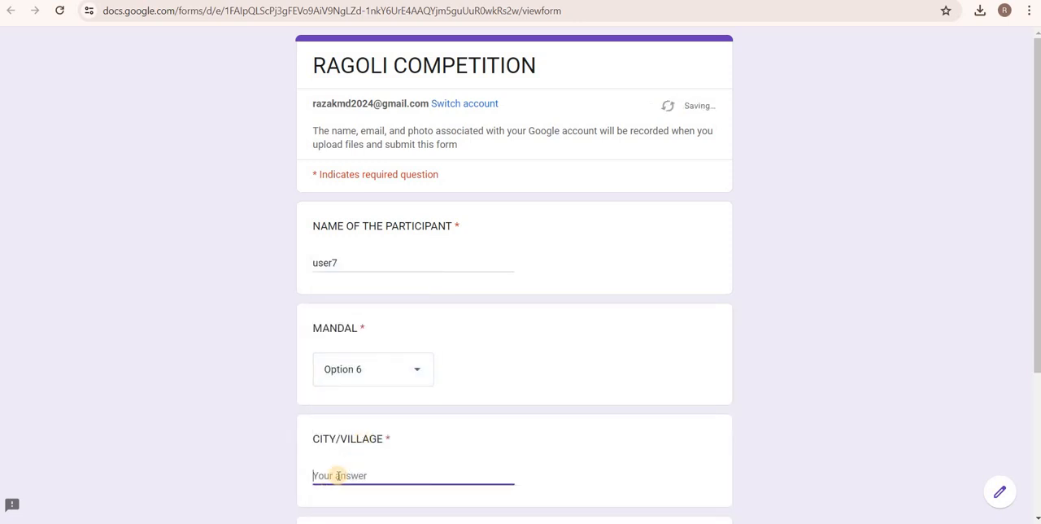
pyautogui.write('city')
pyautogui.scroll(-3, 337, 476)
pyautogui.click(338, 476)
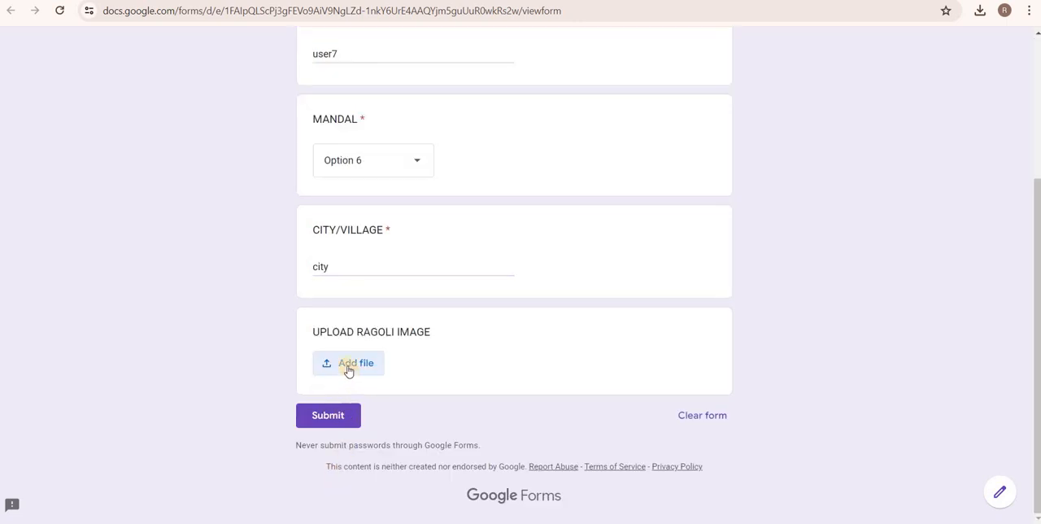
# Upload Ragoli1 from the Rangoli pictures folder as the ragoli image and submit the form response.
pyautogui.click(344, 364)
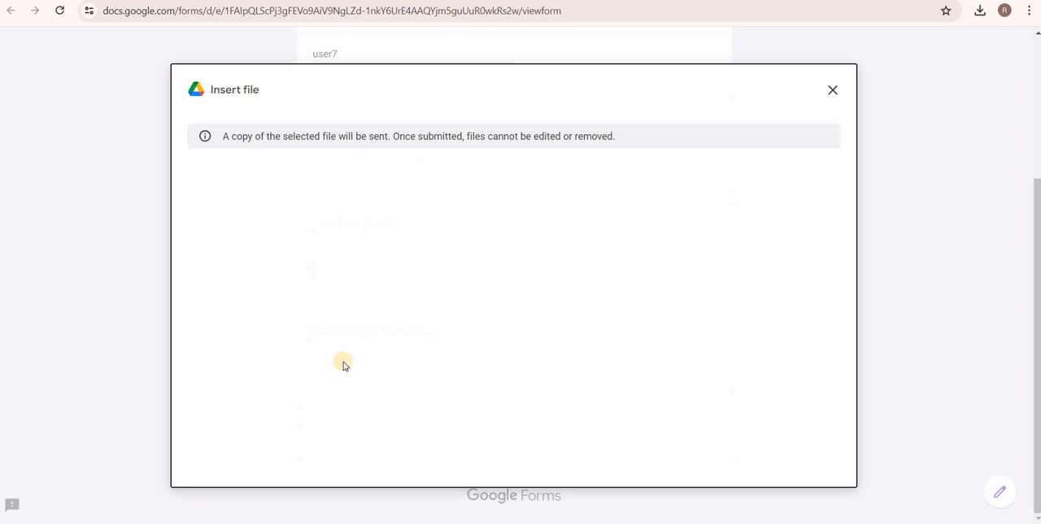
pyautogui.click(514, 385)
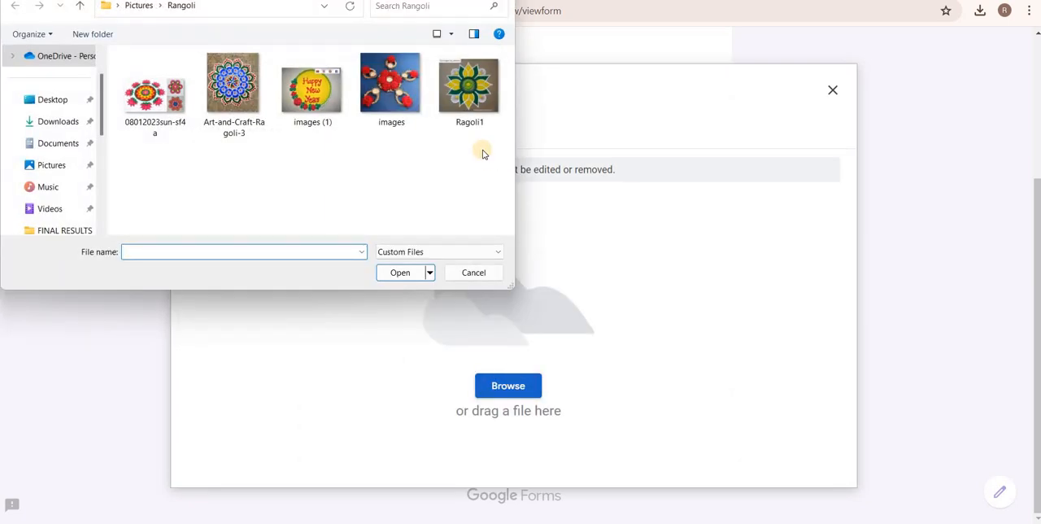
pyautogui.click(461, 102)
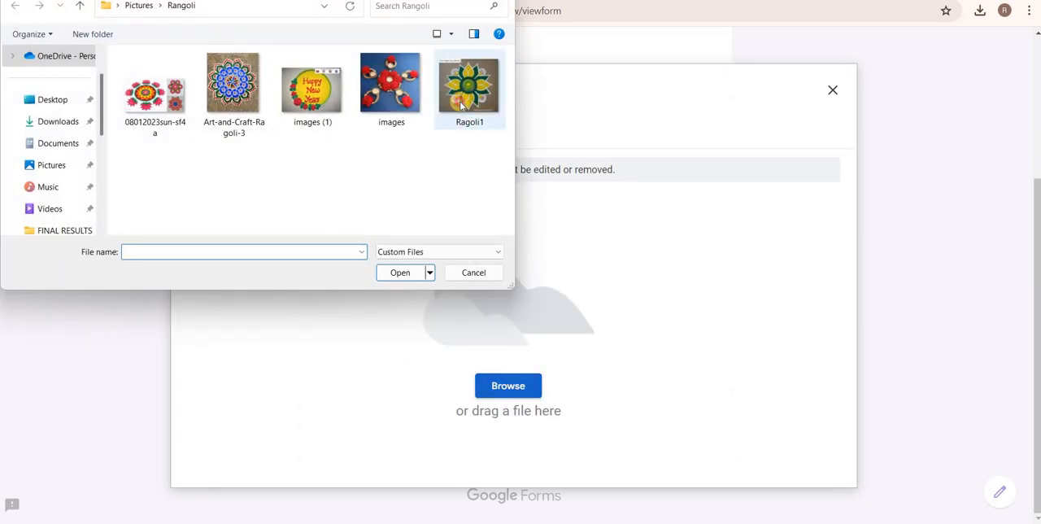
pyautogui.click(400, 273)
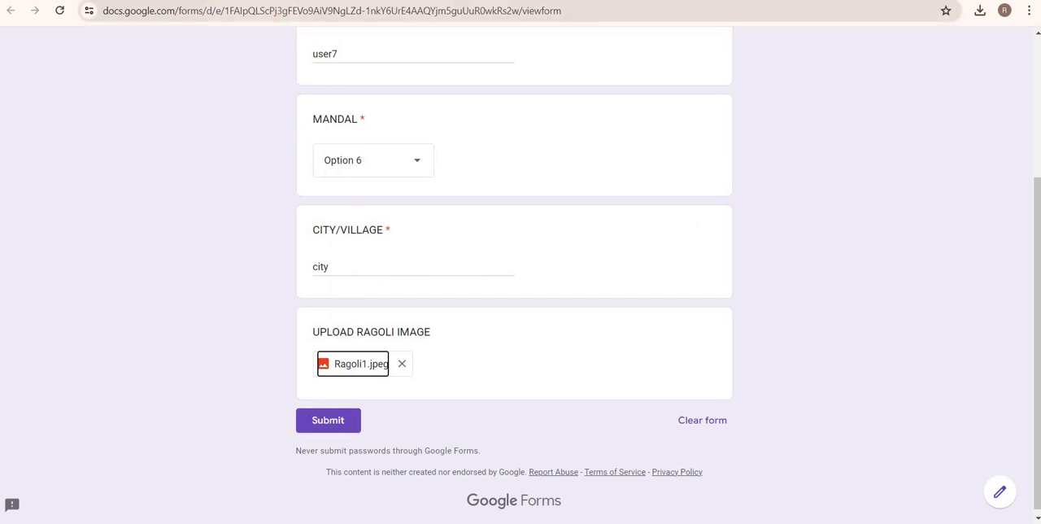
pyautogui.click(211, 2)
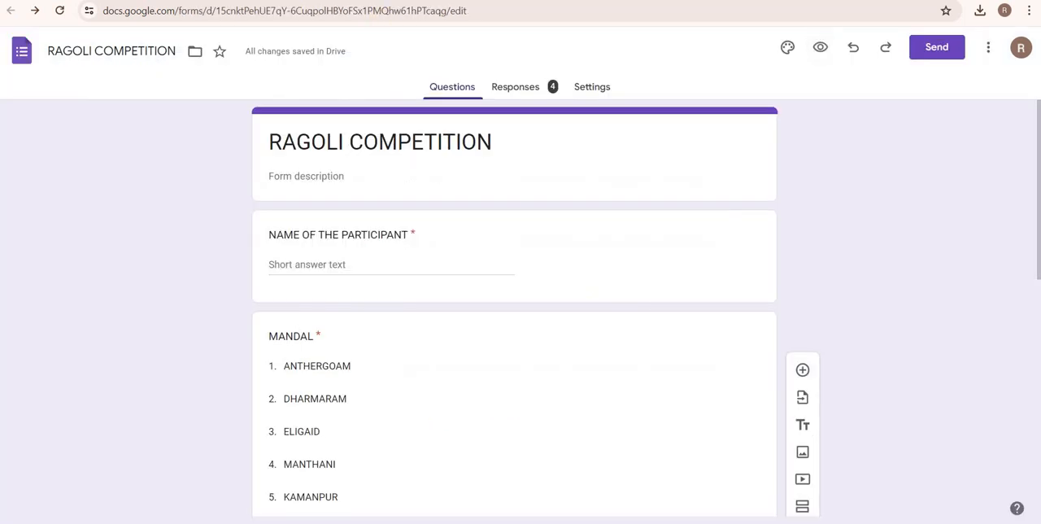
pyautogui.click(325, 421)
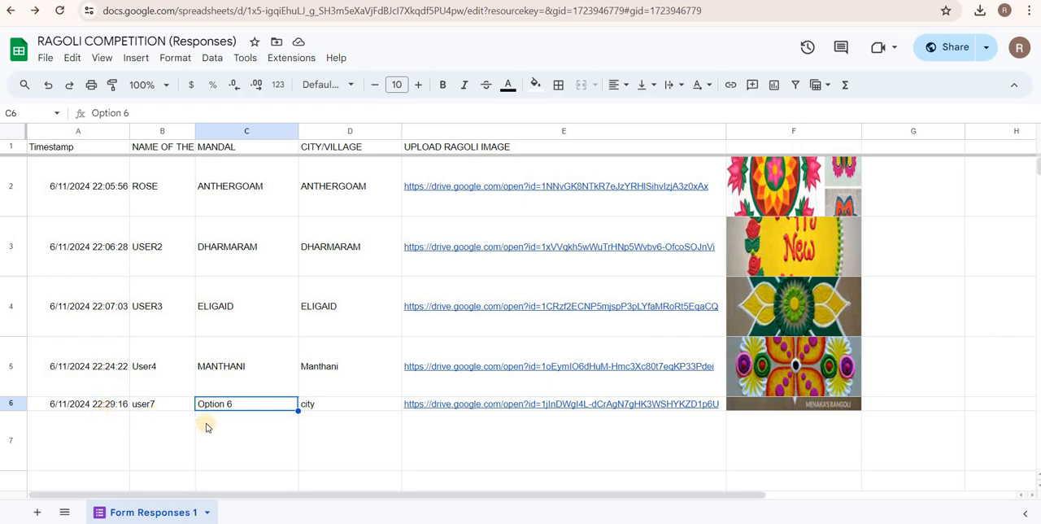
# Increase the height of row 6 in the responses sheet and preview the uploaded image through its Drive link.
pyautogui.moveTo(599, 409)
pyautogui.moveTo(10, 410); pyautogui.dragTo(163, 467)
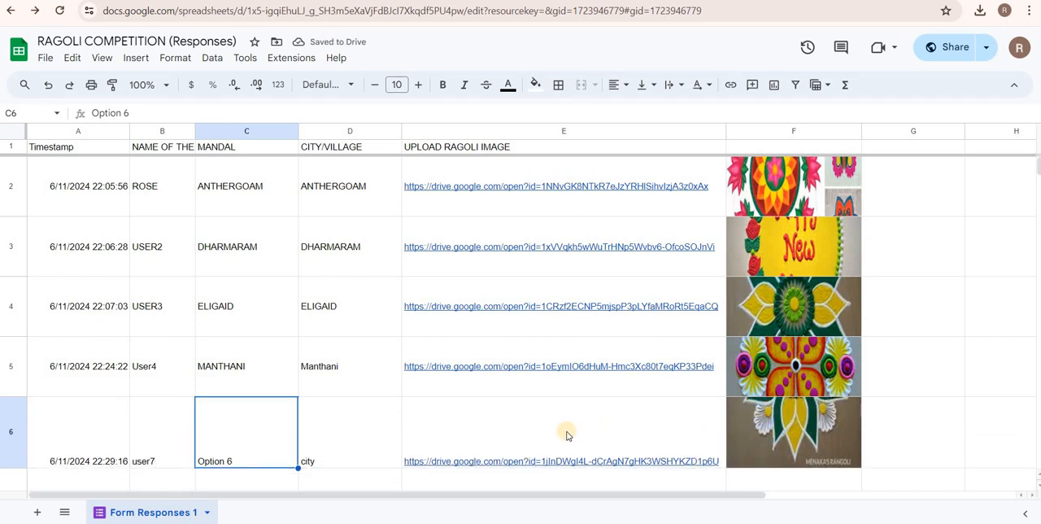
pyautogui.moveTo(567, 435)
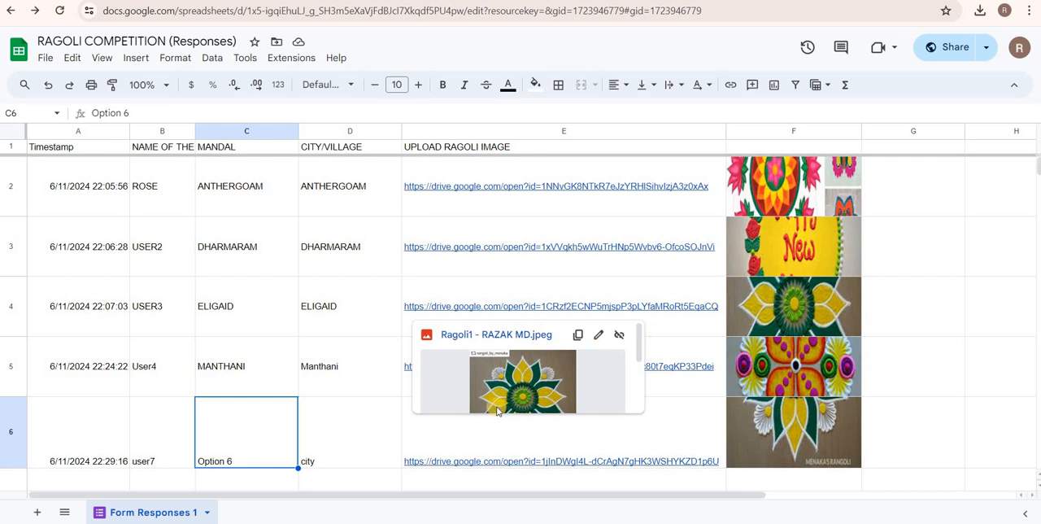
pyautogui.moveTo(487, 405)
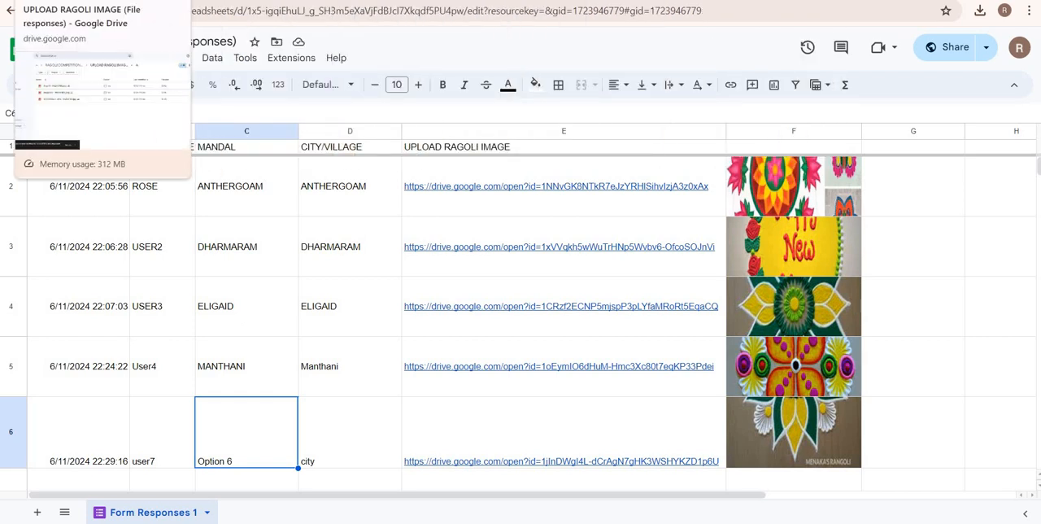
# Switch to Google Drive and go from the uploaded images folder to the Drive home page.
pyautogui.click(77, 1)
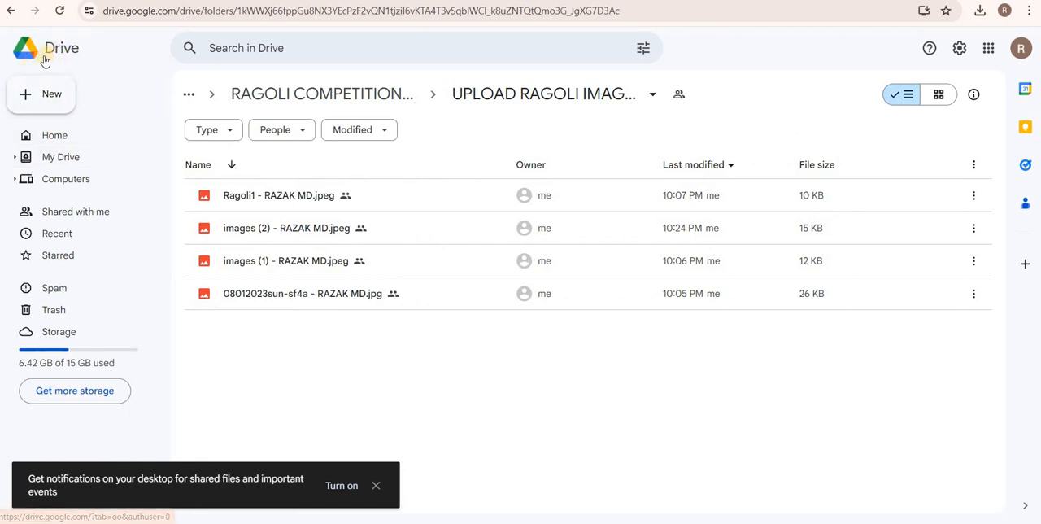
pyautogui.click(989, 50)
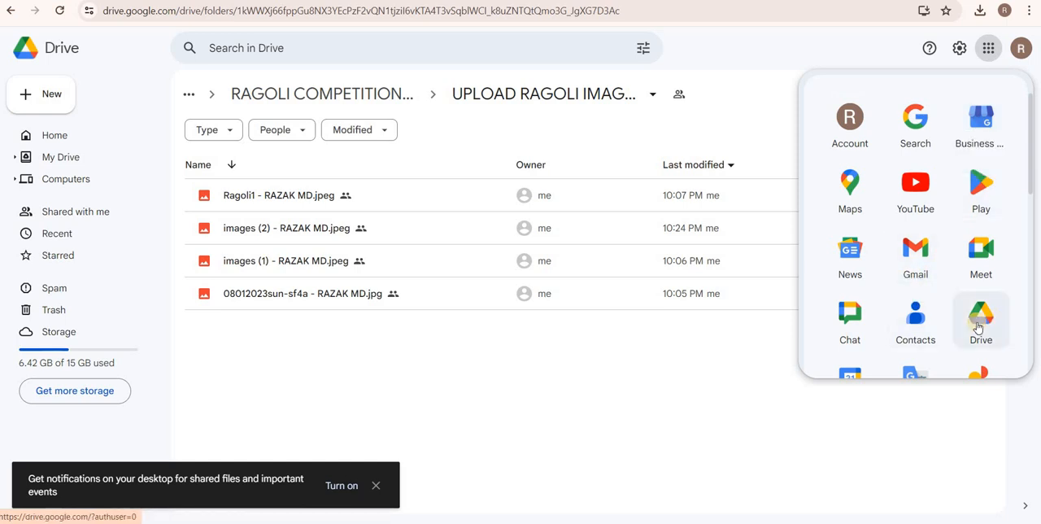
pyautogui.click(980, 325)
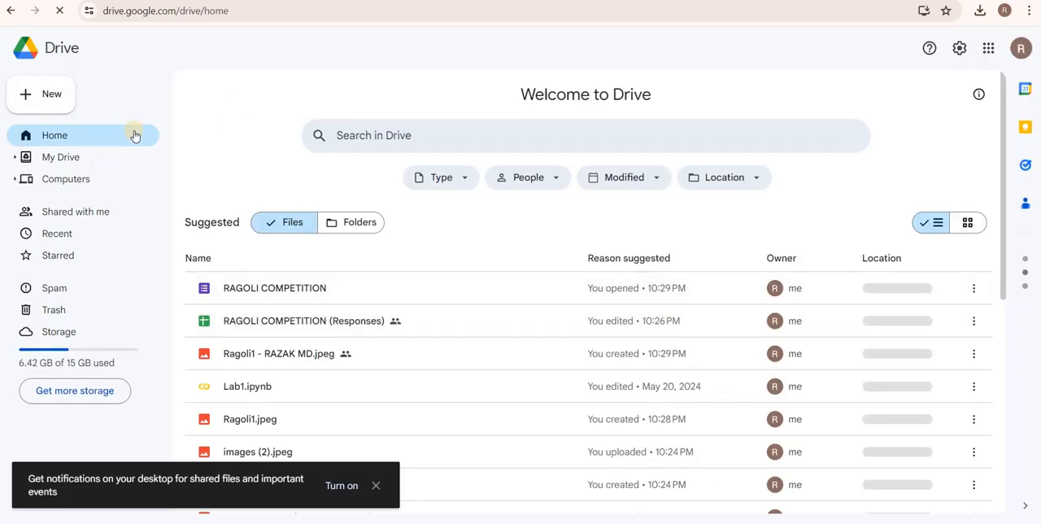
# Create a new Drive folder named RAGOLI.
pyautogui.click(45, 99)
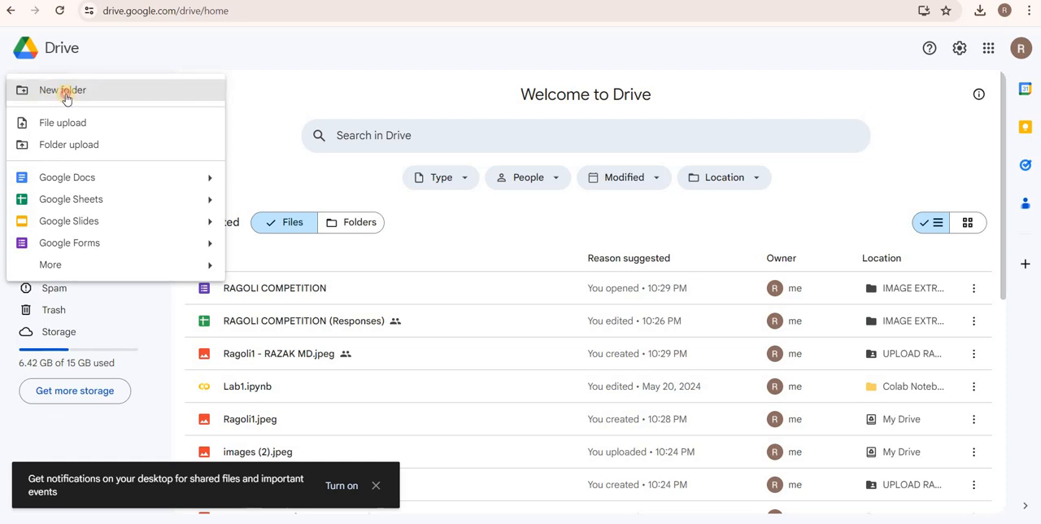
pyautogui.click(66, 96)
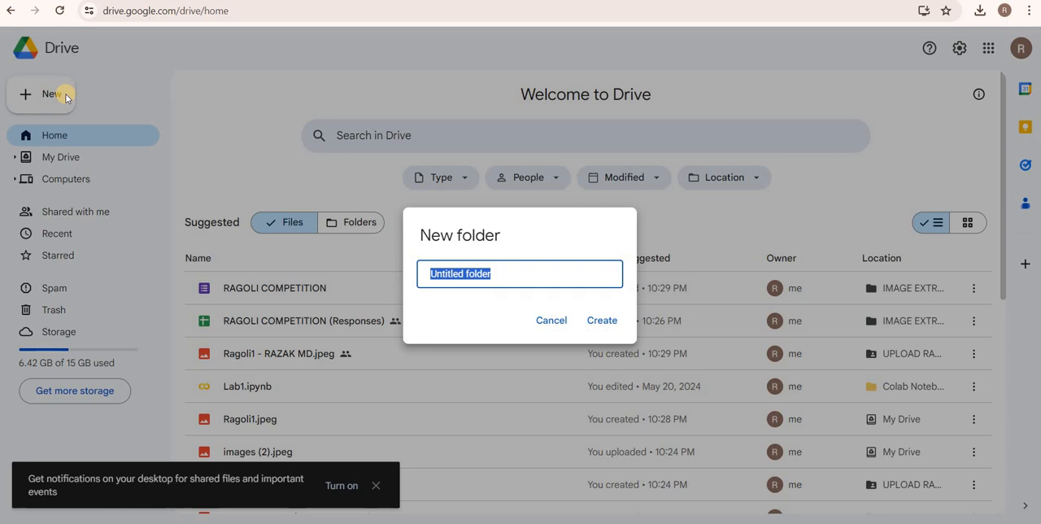
pyautogui.press('BackSpace')
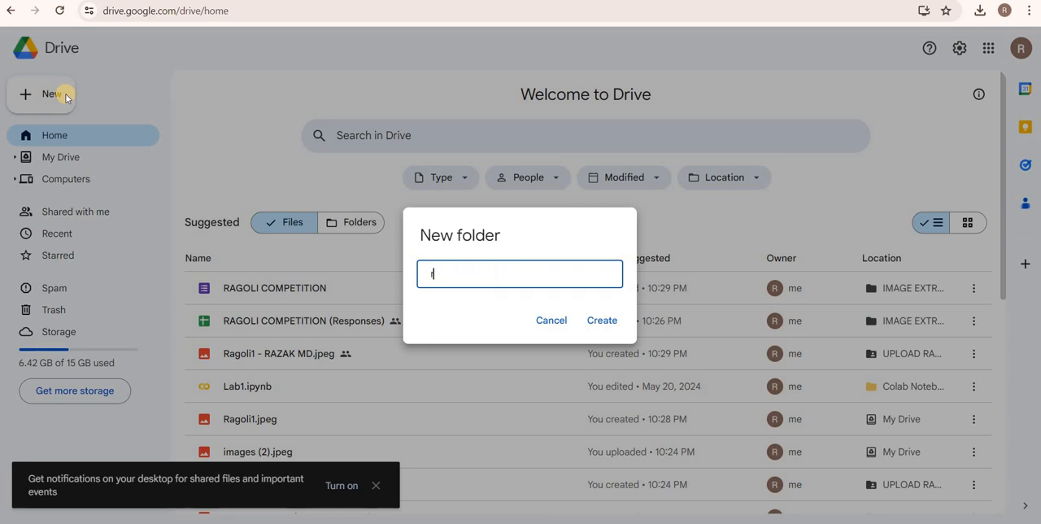
pyautogui.press('capslock')
pyautogui.write('RAGOLI')
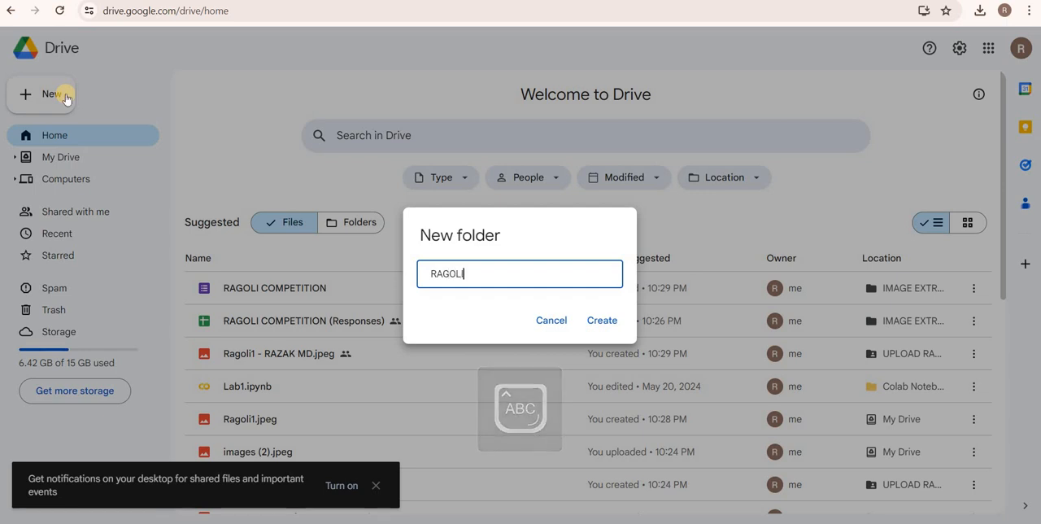
pyautogui.press('Return')
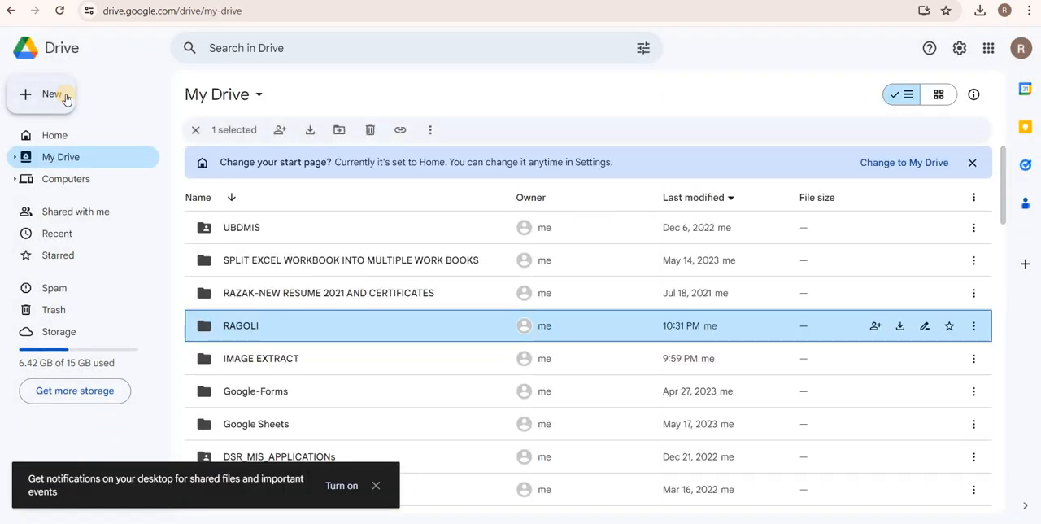
# Open the RAGOLI folder and create a blank Google Form inside it.
pyautogui.doubleClick(218, 330)
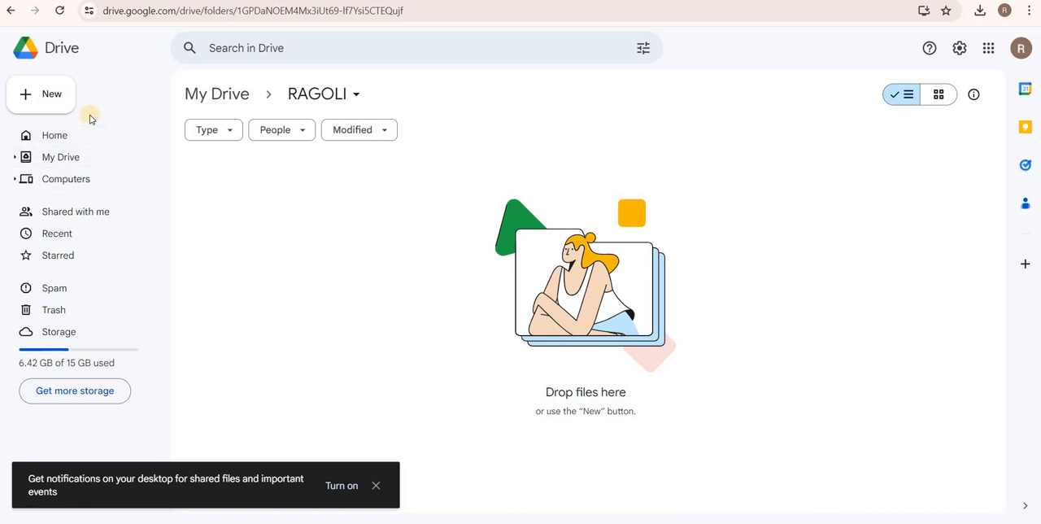
pyautogui.click(52, 102)
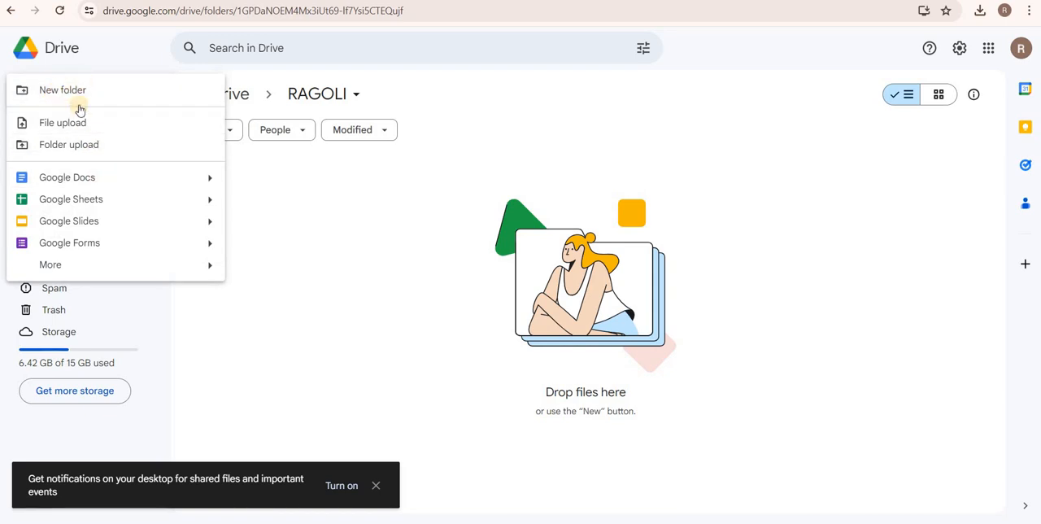
pyautogui.click(328, 247)
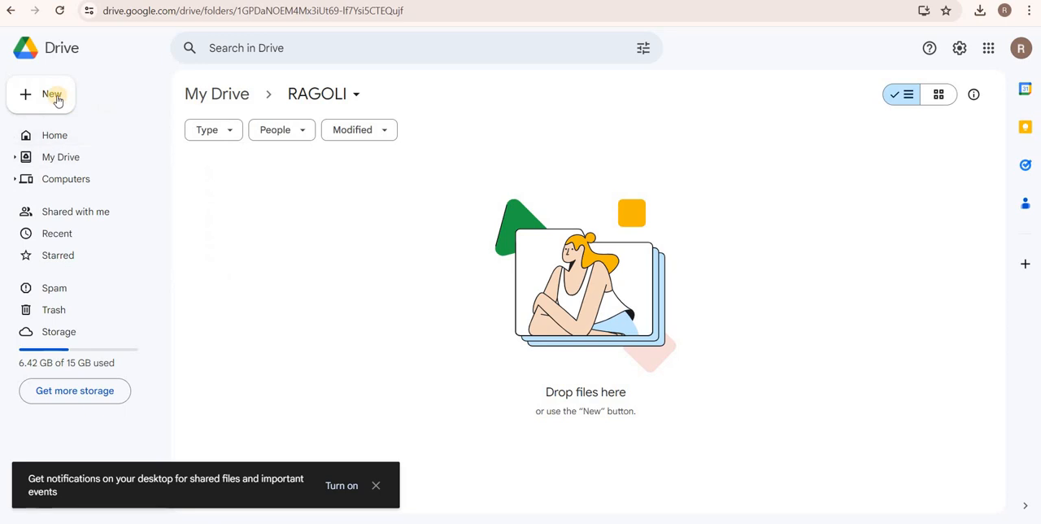
pyautogui.click(52, 95)
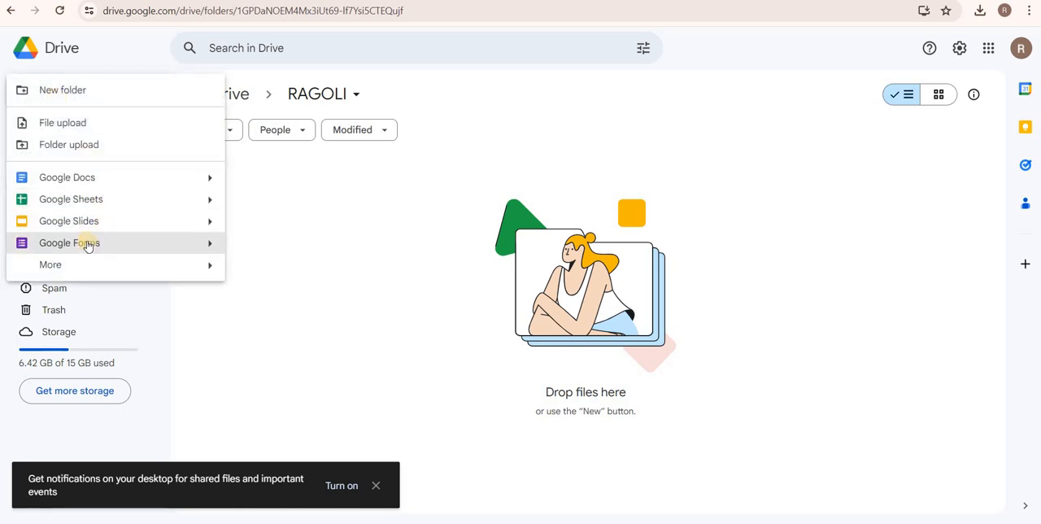
pyautogui.click(211, 247)
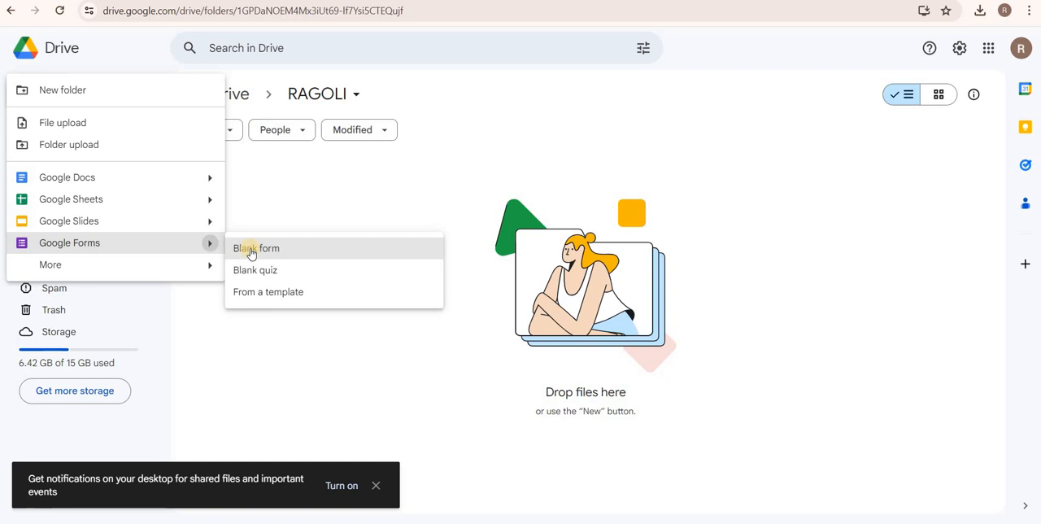
pyautogui.click(251, 251)
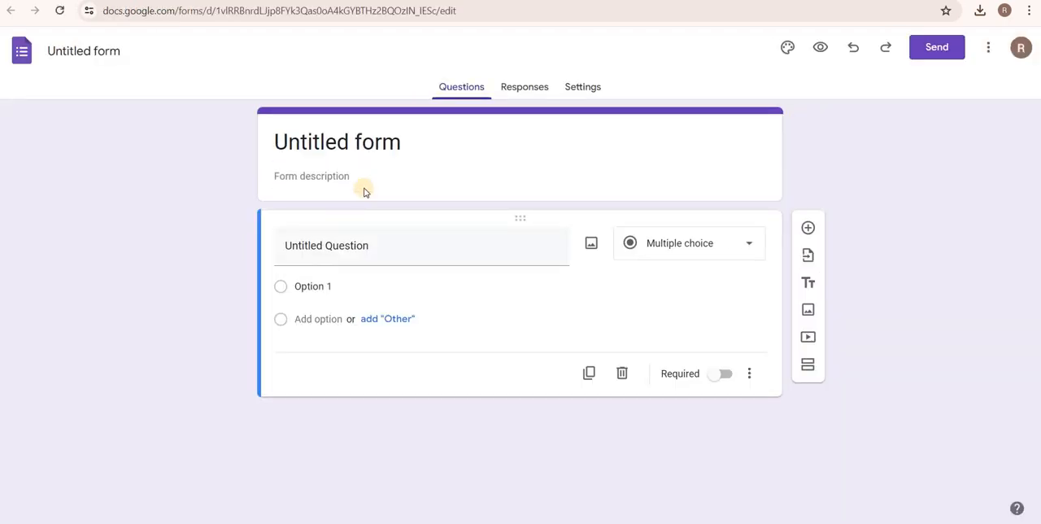
# Replace the placeholder form title with RAGOLI.
pyautogui.click(335, 132)
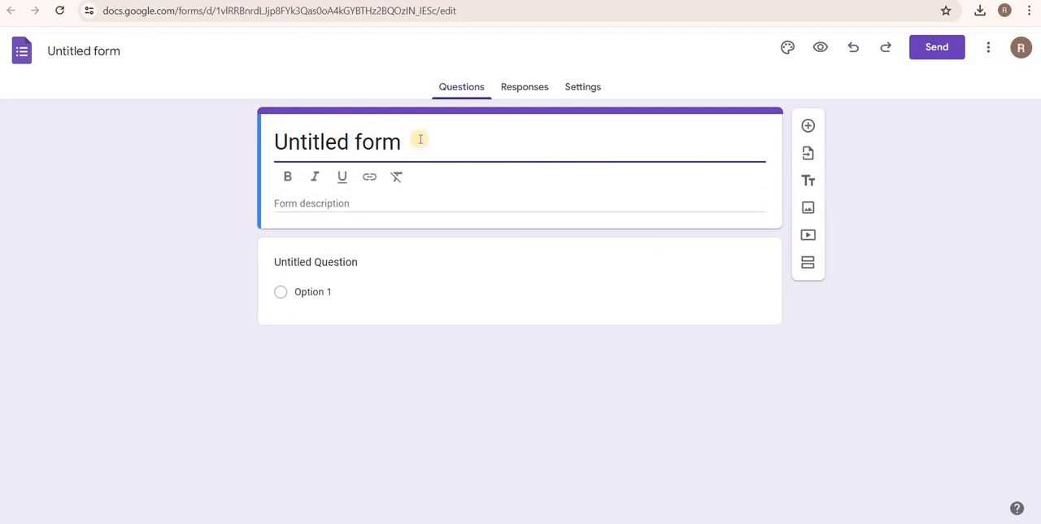
pyautogui.moveTo(310, 155); pyautogui.dragTo(263, 157)
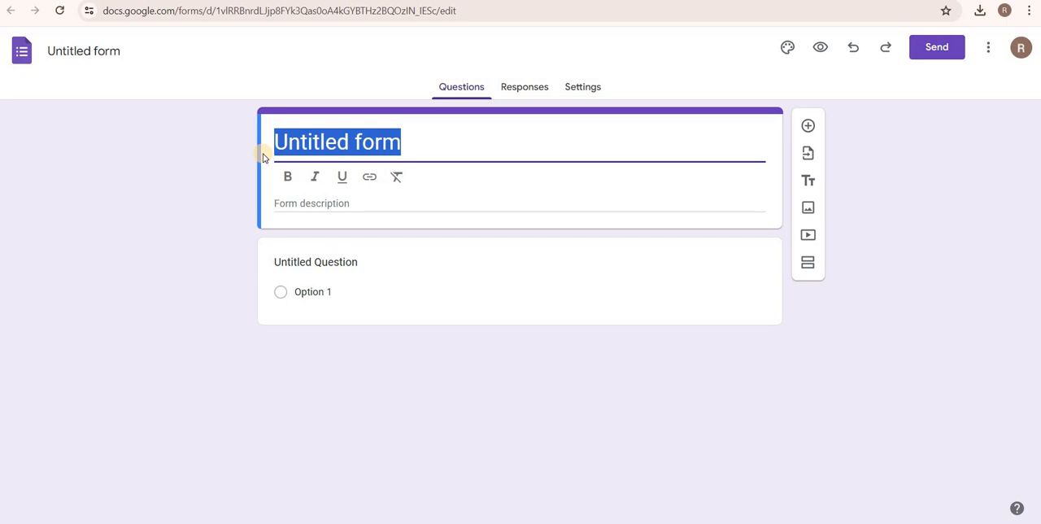
pyautogui.write('RA')
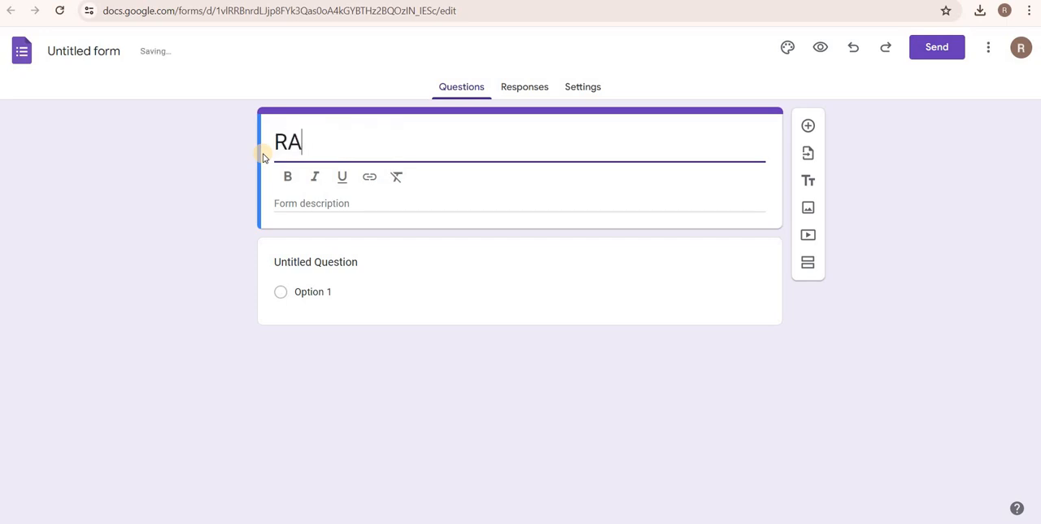
pyautogui.write('GOLI')
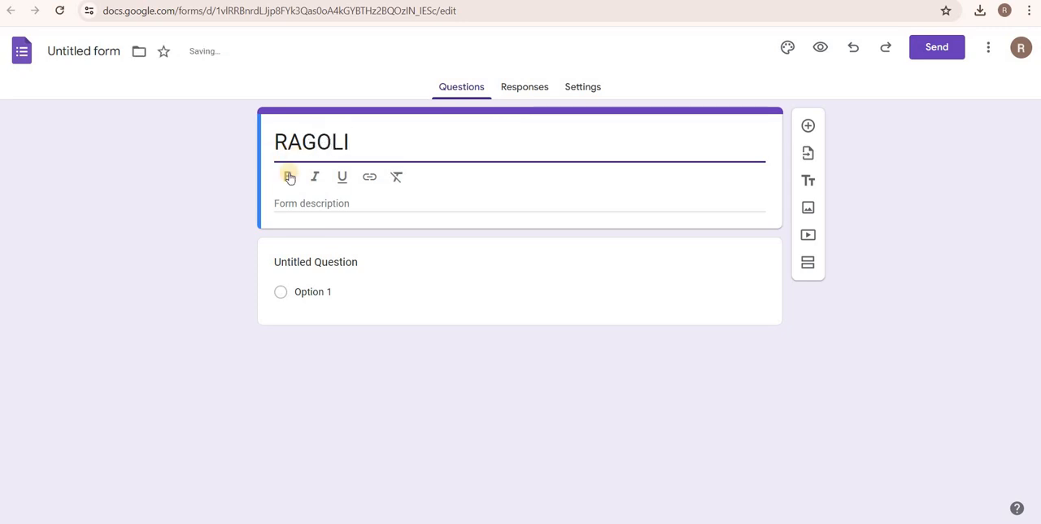
# Enter "Competition Image Collection" as the form description.
pyautogui.click(335, 203)
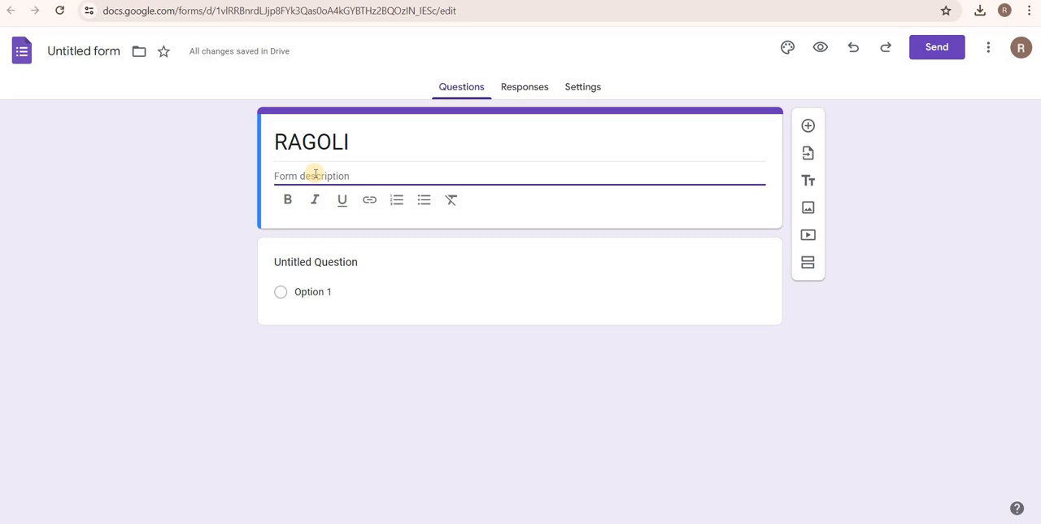
pyautogui.write('cO')
pyautogui.press('BackSpace')
pyautogui.press('BackSpace')
pyautogui.press('capslock')
pyautogui.write('comp')
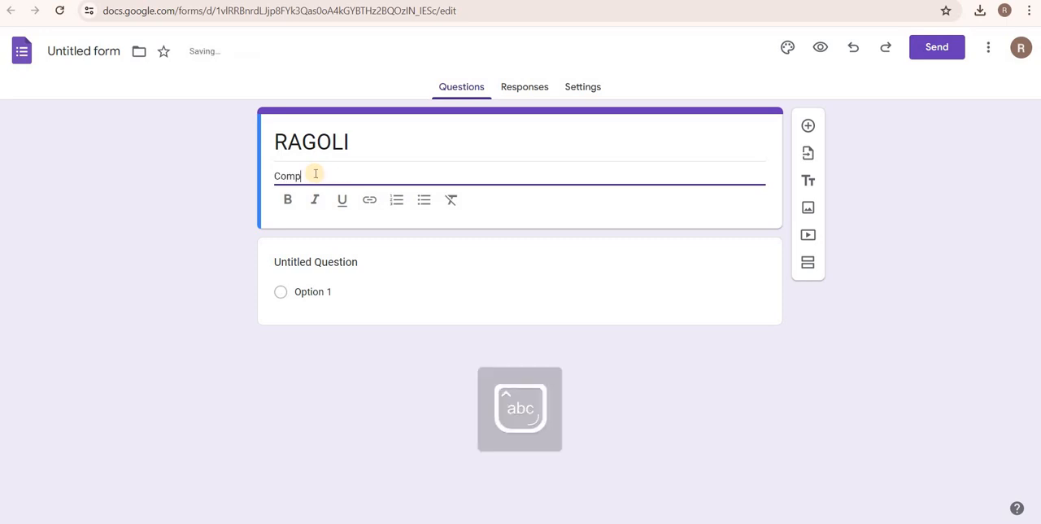
pyautogui.write('eti')
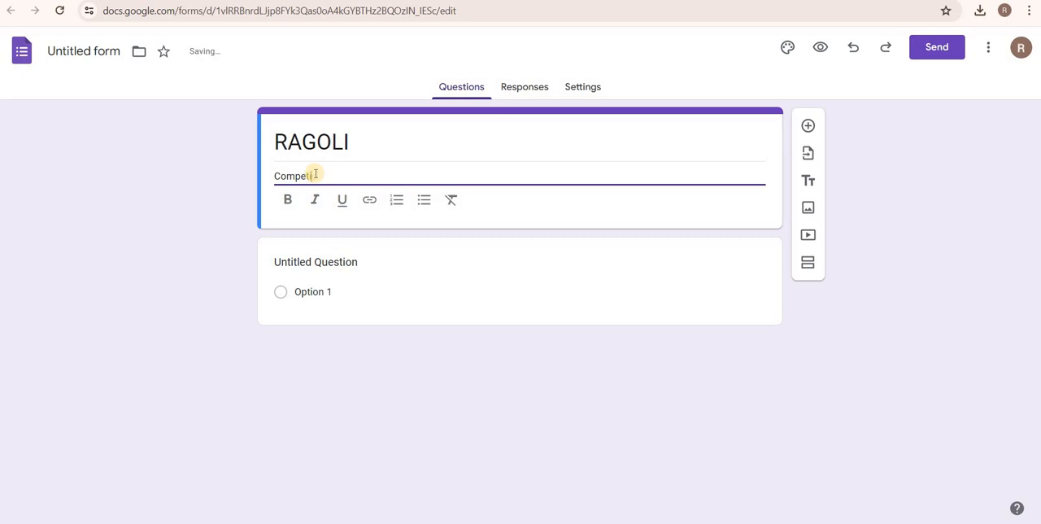
pyautogui.write('on Image Collection')
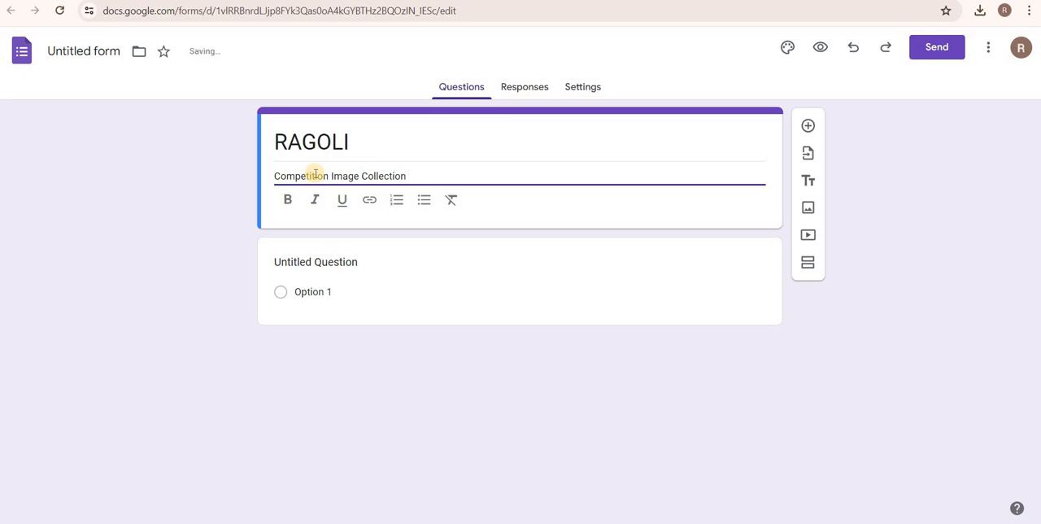
pyautogui.click(307, 342)
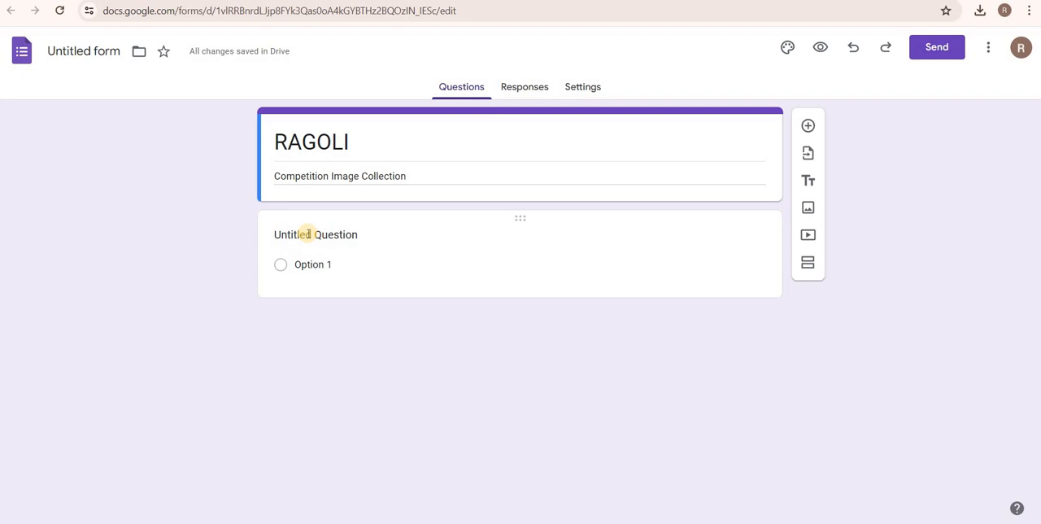
# Replace the first question's placeholder text with "Participant name".
pyautogui.click(301, 233)
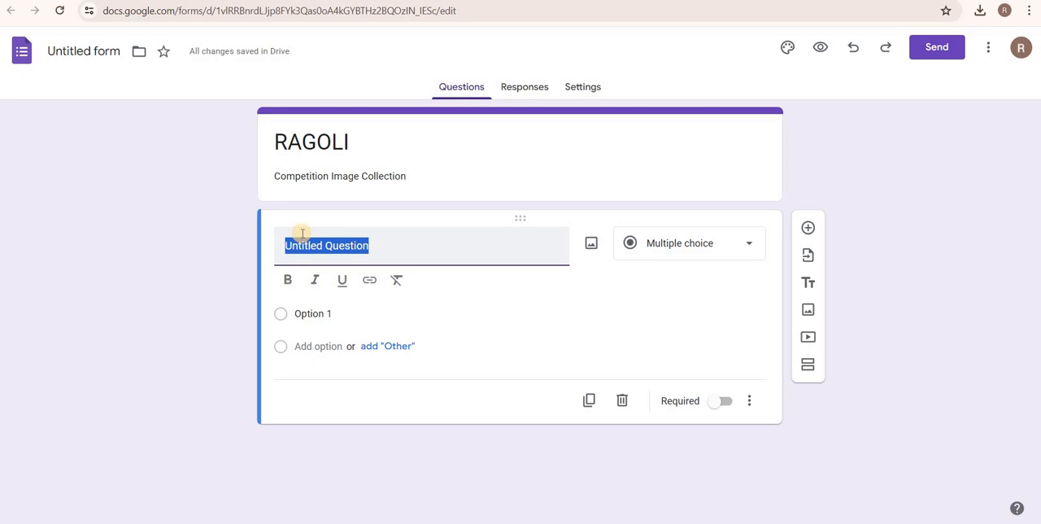
pyautogui.write('p')
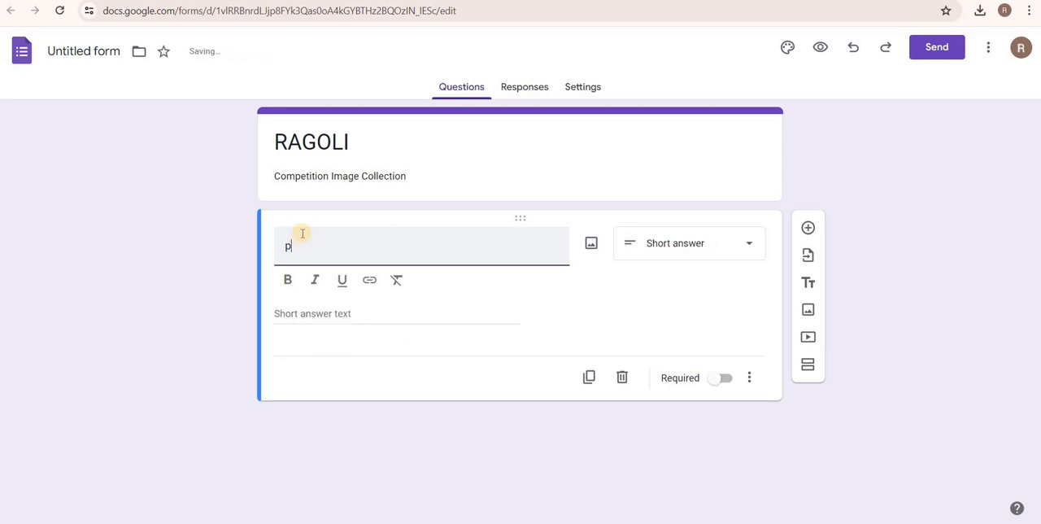
pyautogui.press('BackSpace')
pyautogui.press('BackSpace')
pyautogui.press('BackSpace')
pyautogui.write('Participant name')
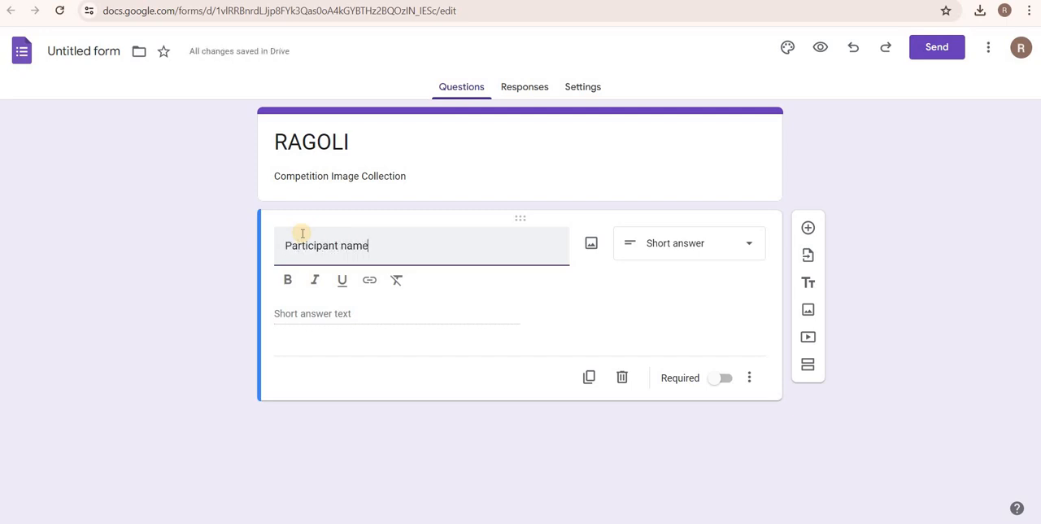
# Choose Short answer as the Participant name question's type and make it required.
pyautogui.click(687, 259)
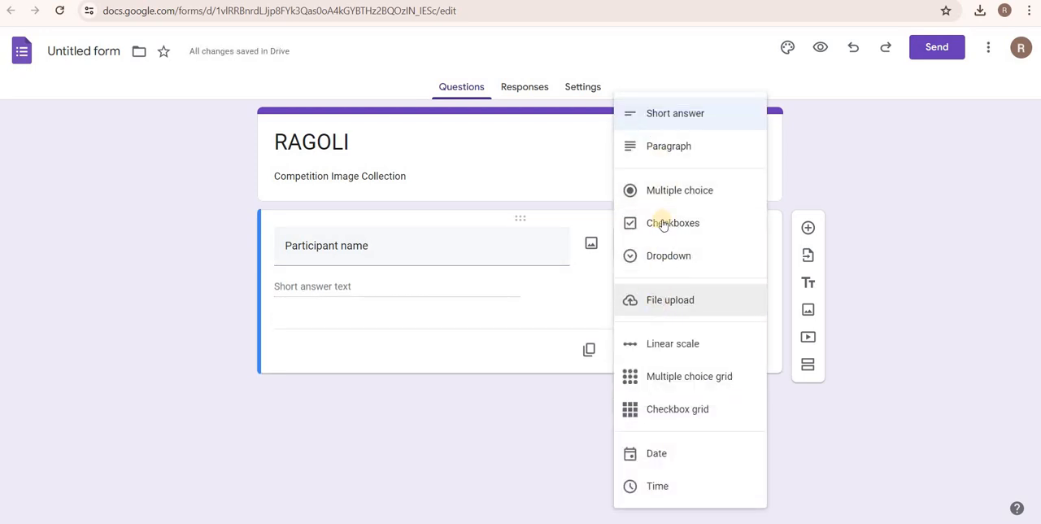
pyautogui.click(658, 115)
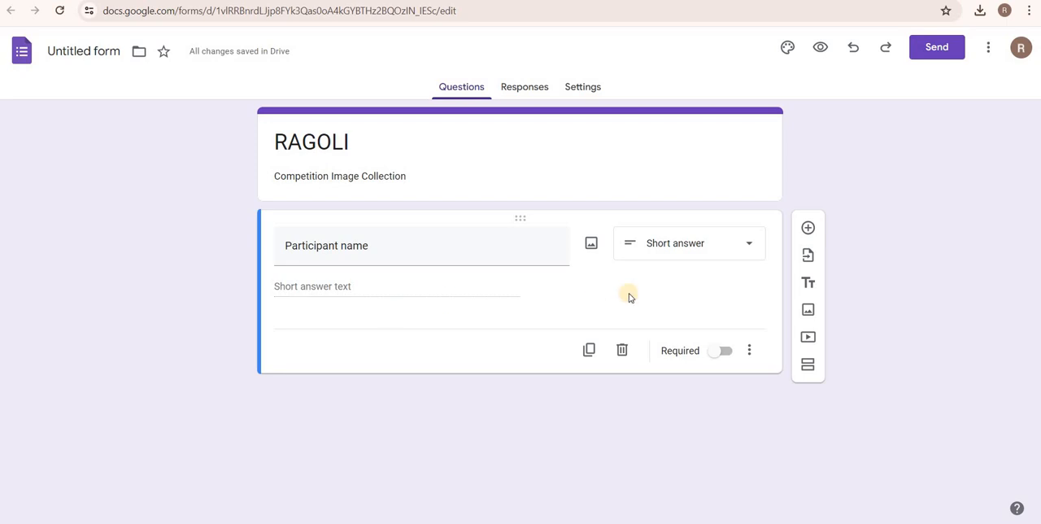
pyautogui.click(732, 356)
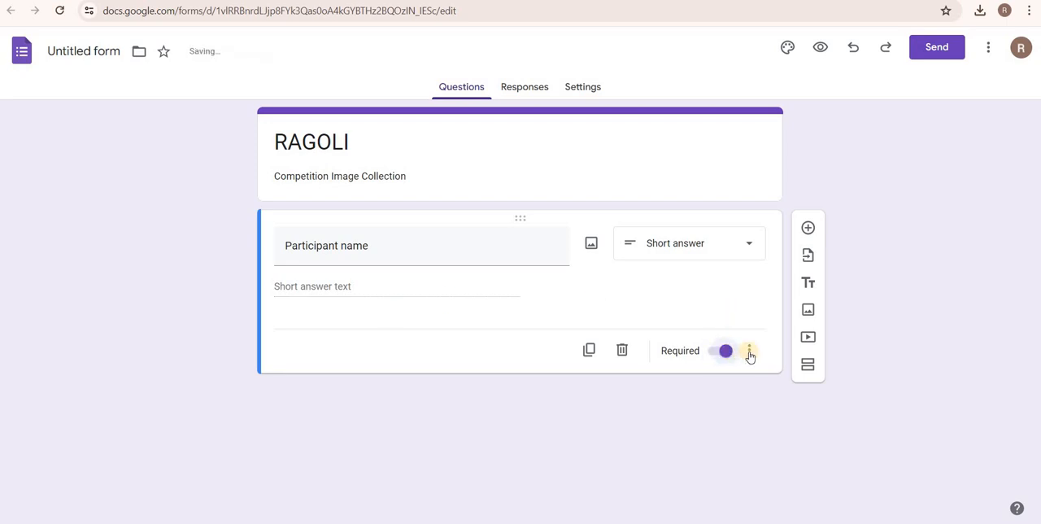
pyautogui.click(751, 354)
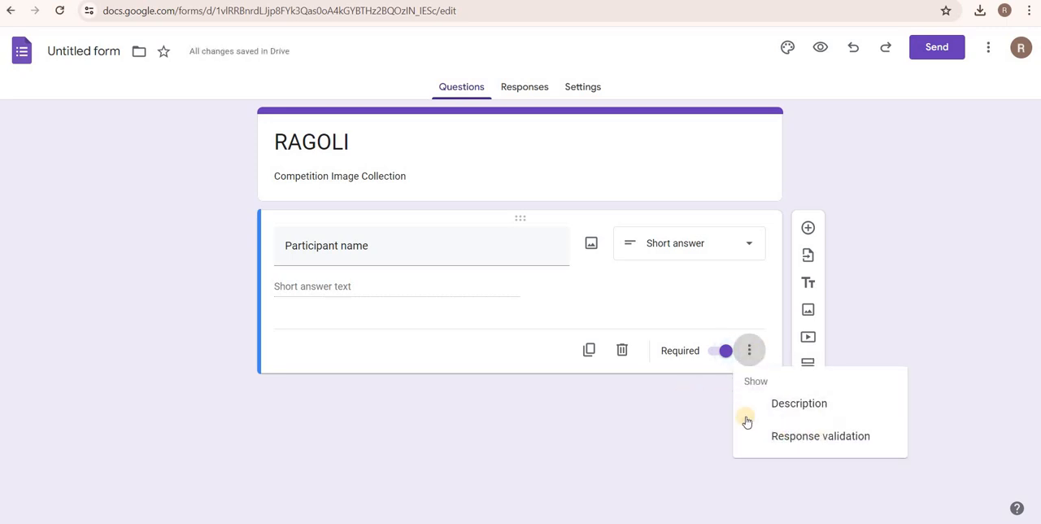
pyautogui.click(693, 368)
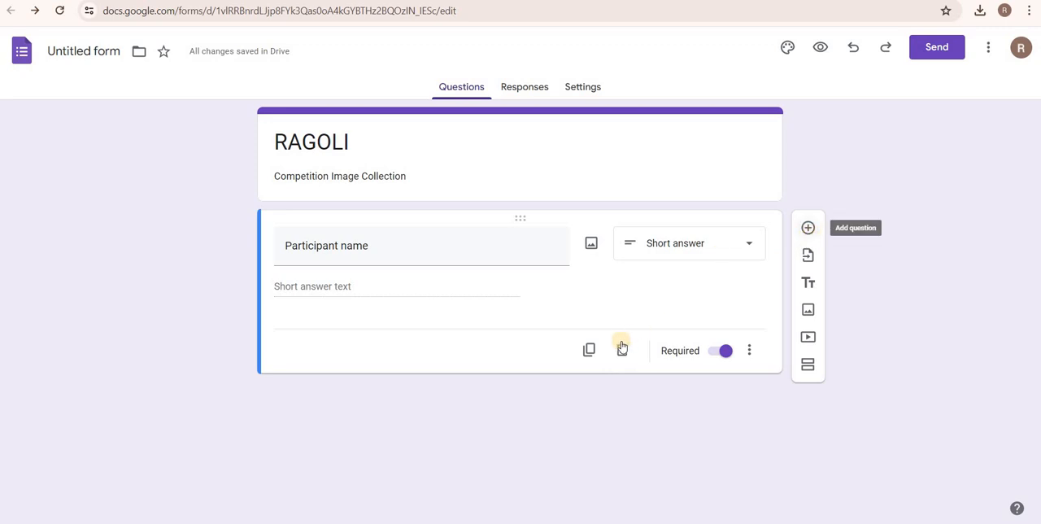
# Add a second question titled "Mandal" and change its type to Dropdown.
pyautogui.click(808, 228)
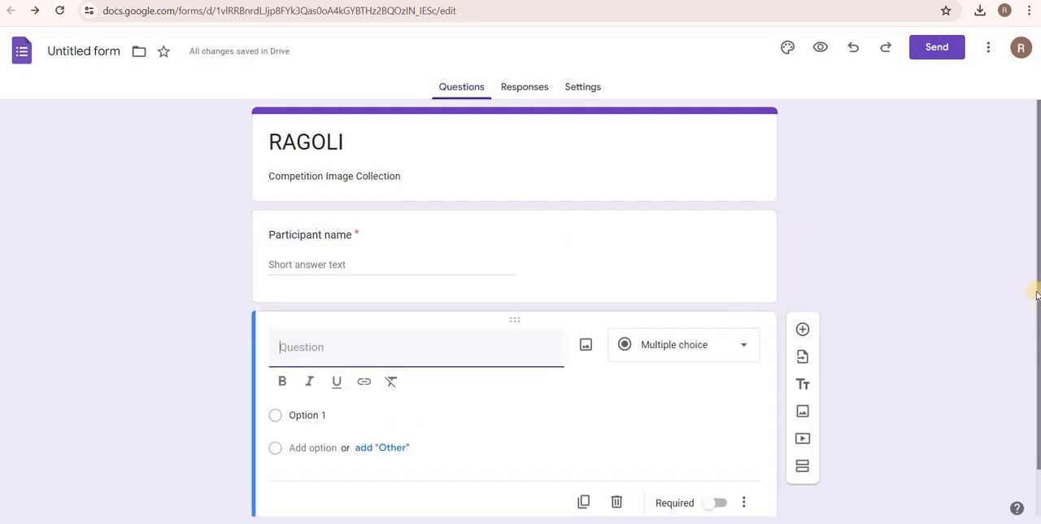
pyautogui.scroll(-1, 1037, 350)
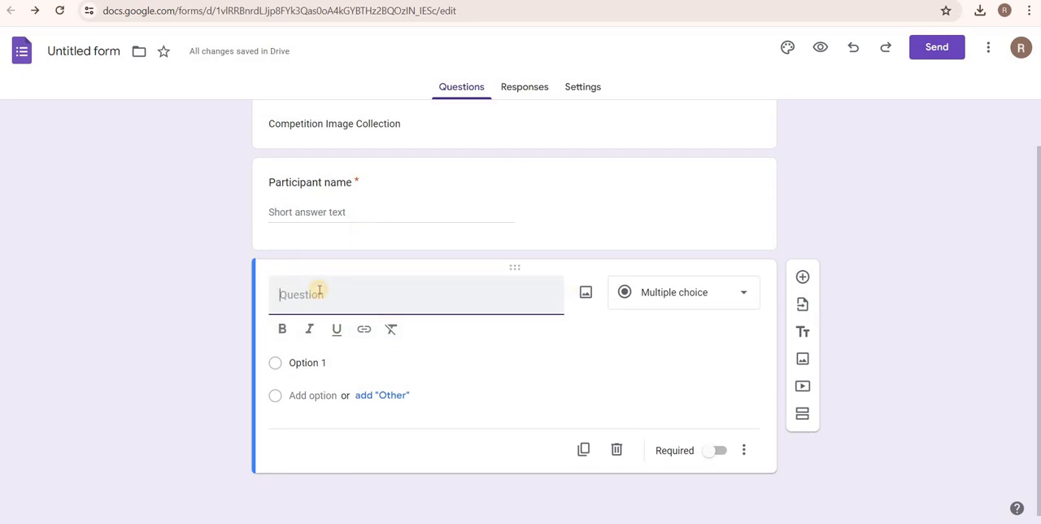
pyautogui.write('Mandal')
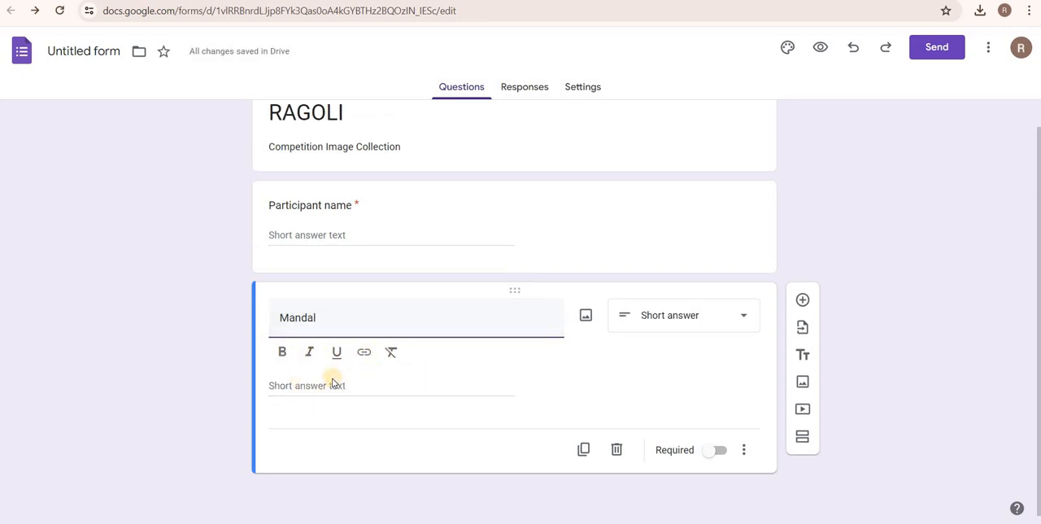
pyautogui.click(680, 327)
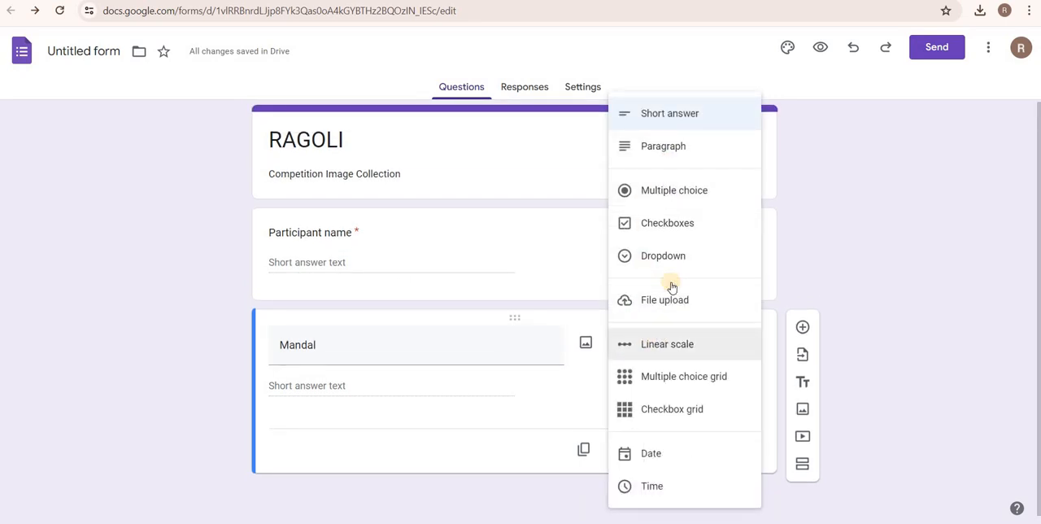
pyautogui.click(665, 254)
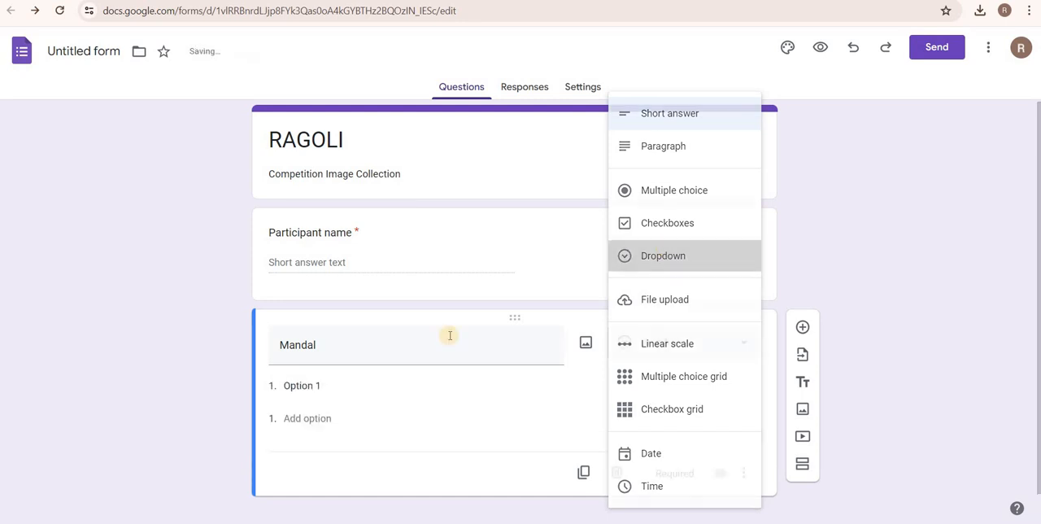
# Enter Anthergoam, Dharmaram, Manthani and Kamanpur as the Mandal dropdown options and make the question required.
pyautogui.click(301, 386)
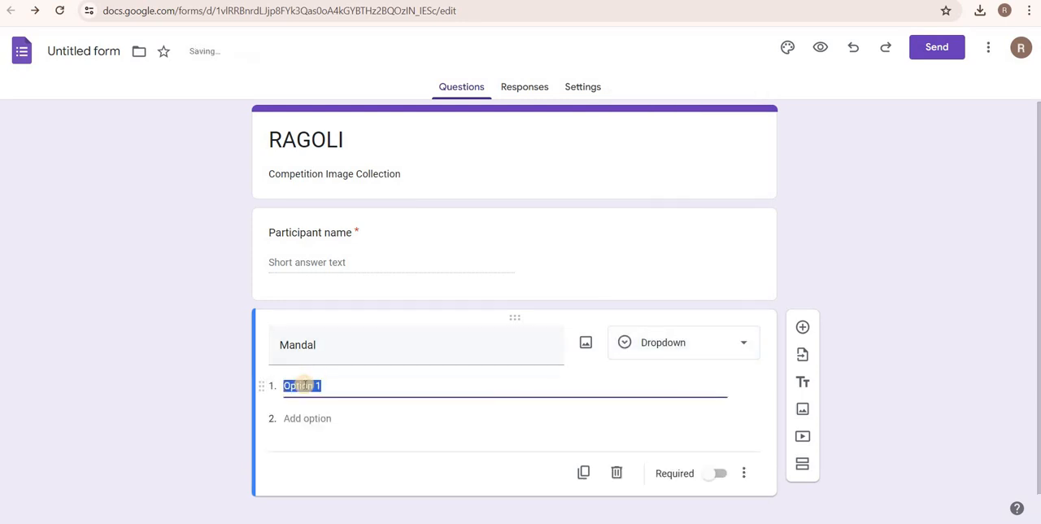
pyautogui.write('Anthe')
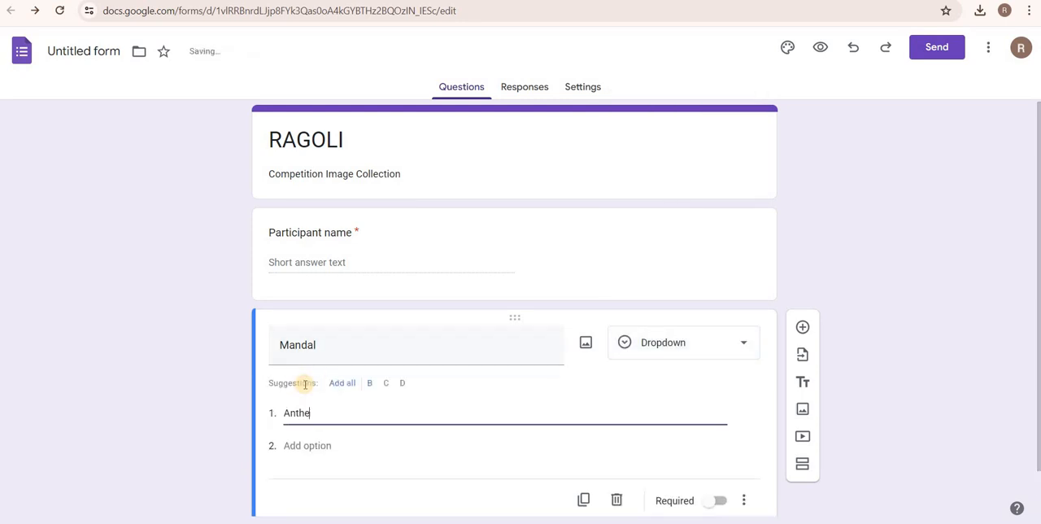
pyautogui.write('rgoam')
pyautogui.press('Return')
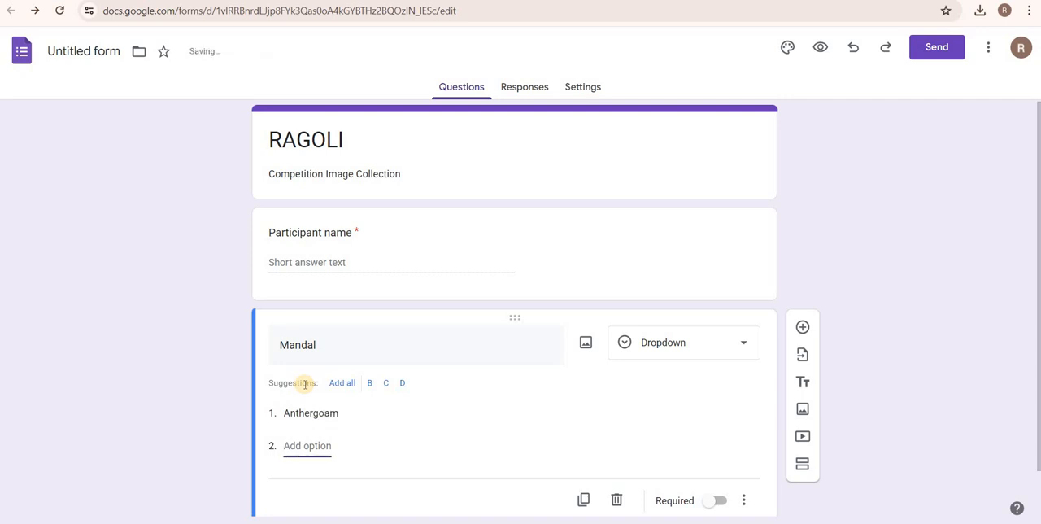
pyautogui.write('Dharmaram')
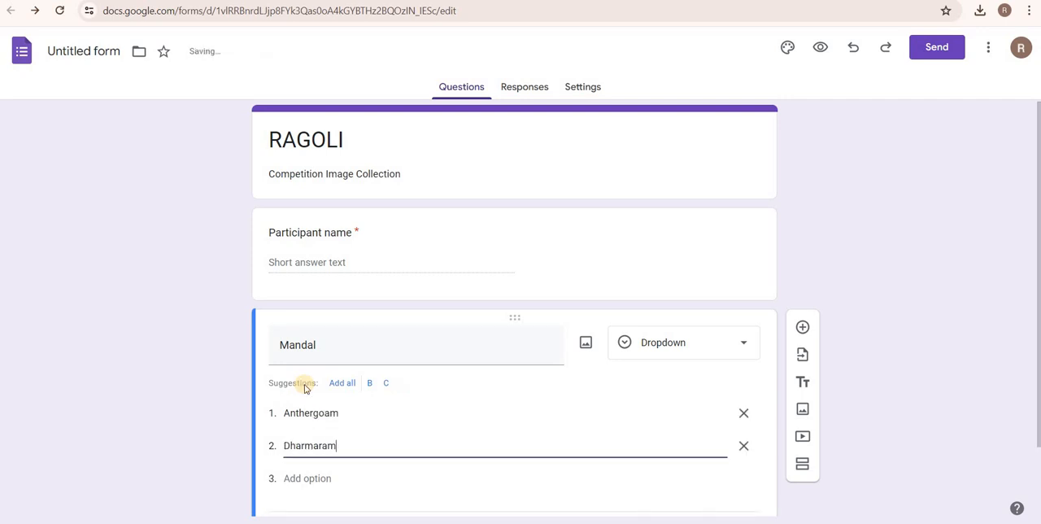
pyautogui.press('Return')
pyautogui.write('Manthani')
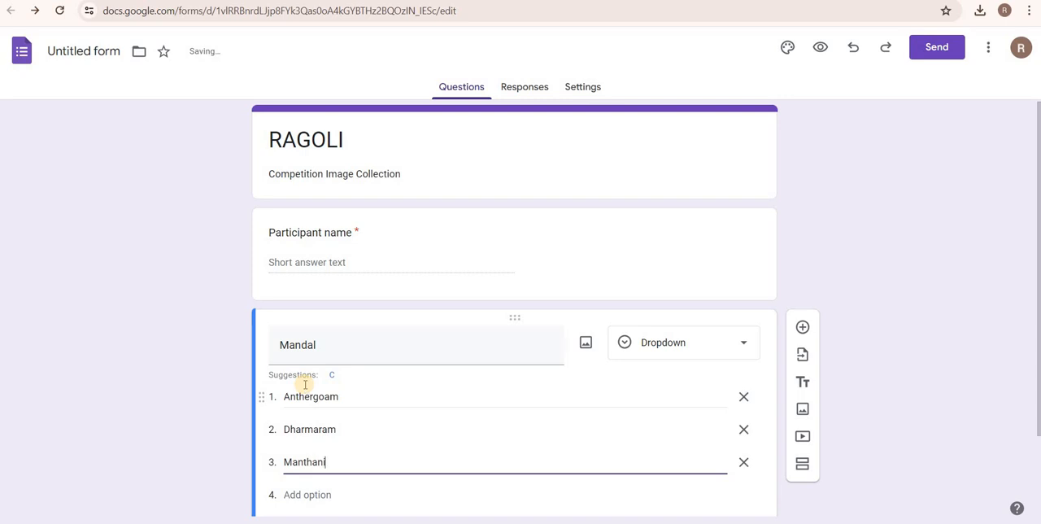
pyautogui.press('Return')
pyautogui.write('Kamanpur')
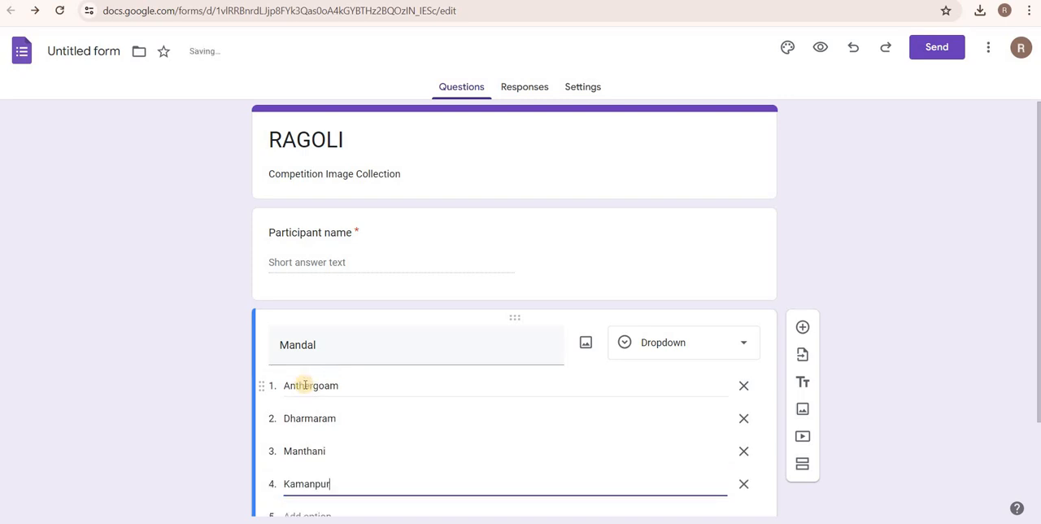
pyautogui.press('Return')
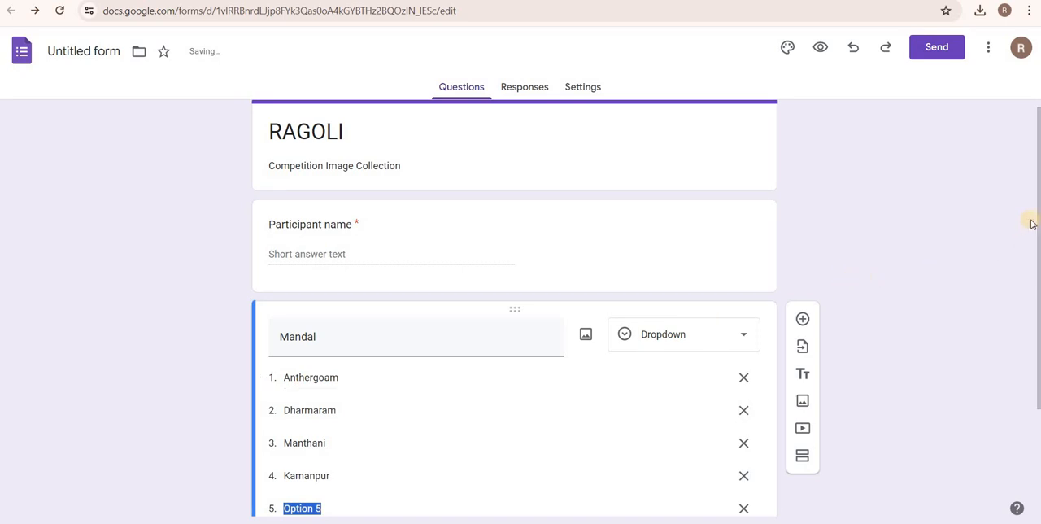
pyautogui.moveTo(1039, 222); pyautogui.dragTo(1039, 328)
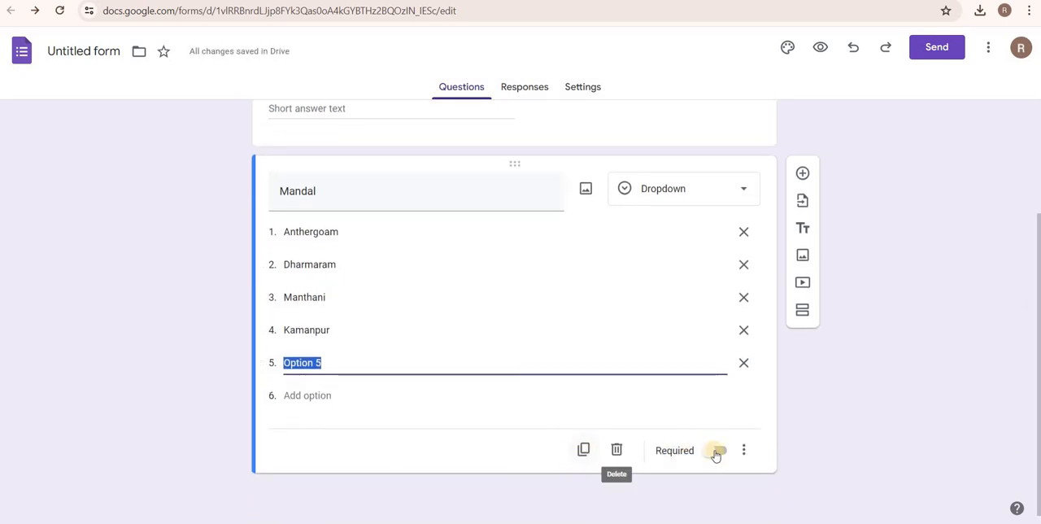
pyautogui.click(721, 452)
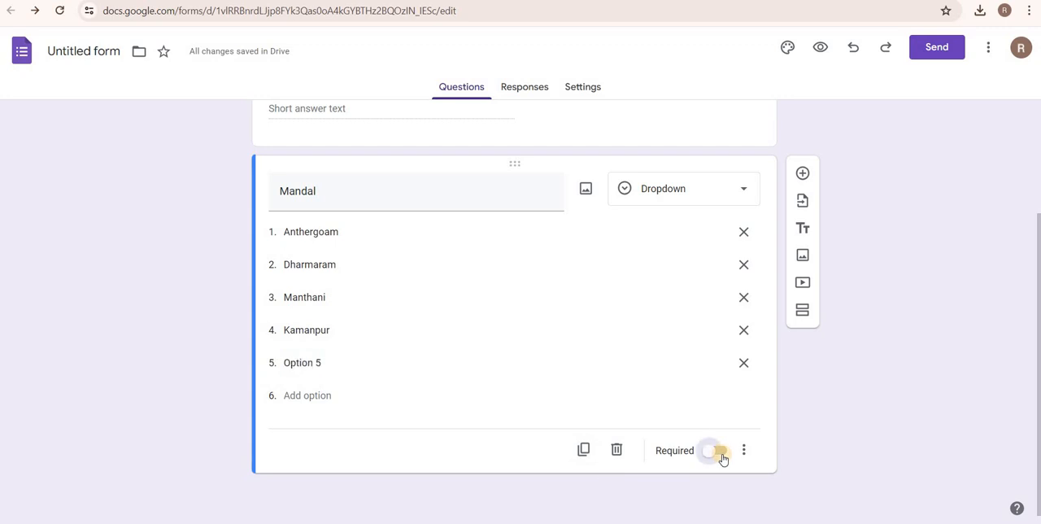
# Duplicate the Mandal question and retitle the copy "City".
pyautogui.click(585, 450)
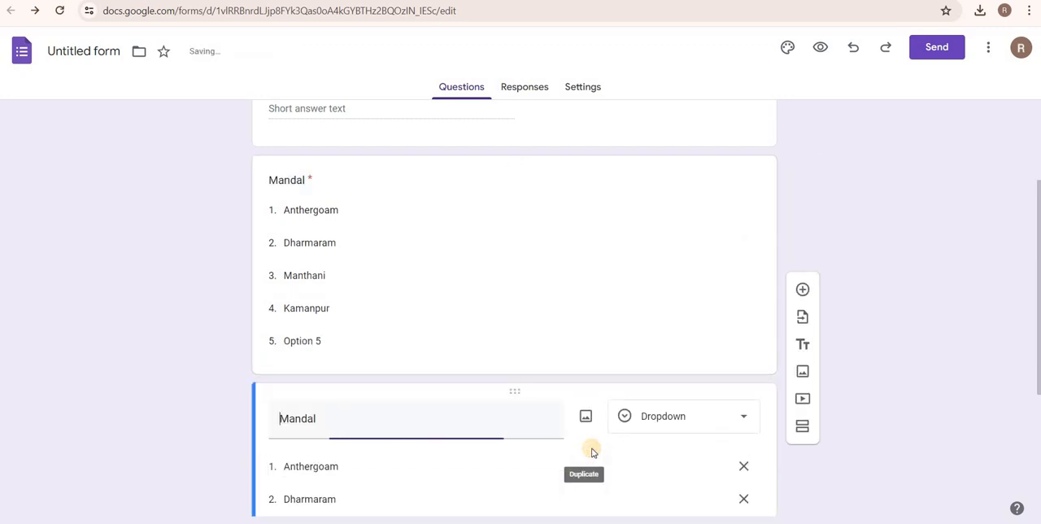
pyautogui.hotkey('shift', 'Right')
pyautogui.hotkey('shift', 'Right')
pyautogui.hotkey('shift', 'Right')
pyautogui.hotkey('shift', 'Right')
pyautogui.hotkey('shift', 'Right')
pyautogui.hotkey('shift', 'Right')
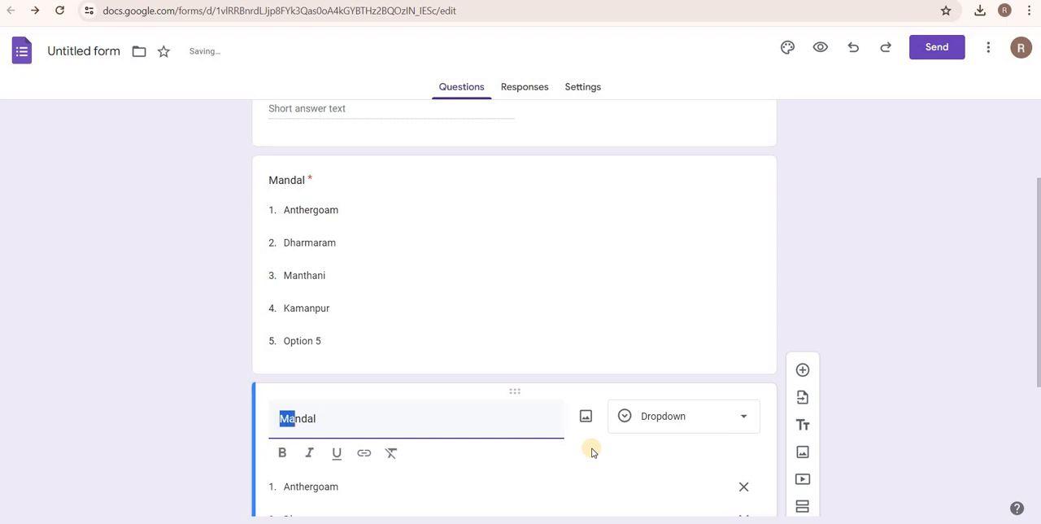
pyautogui.write('City')
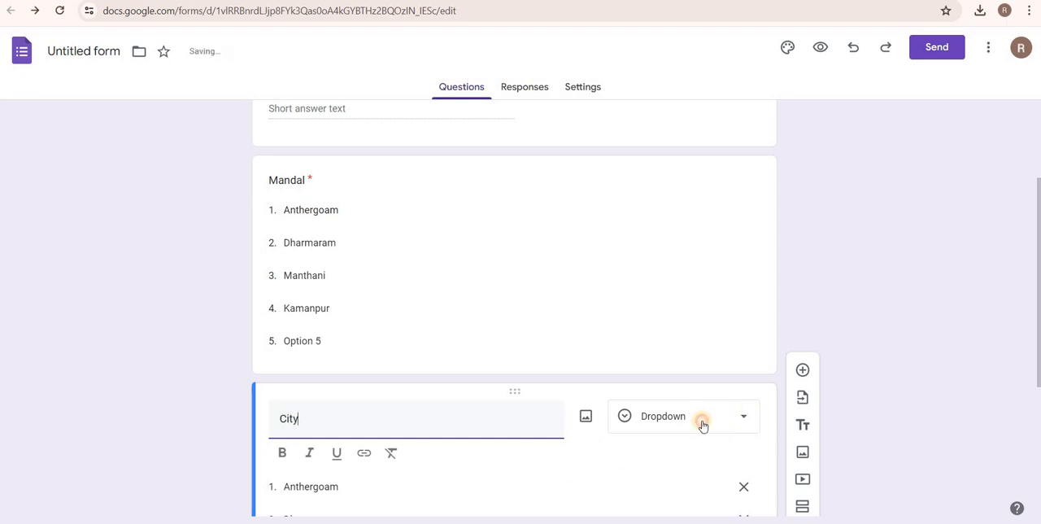
# Change the City question's type to Short answer.
pyautogui.click(703, 424)
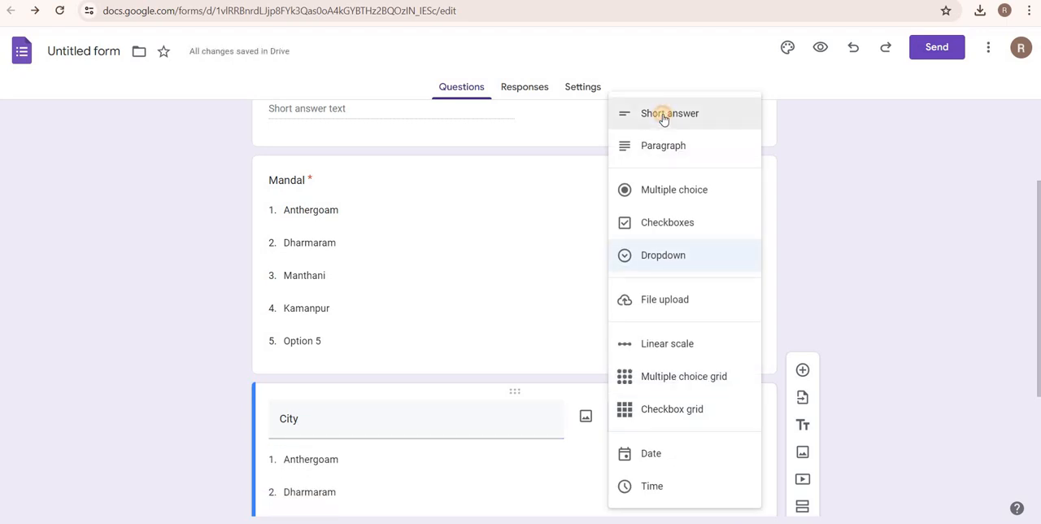
pyautogui.click(663, 111)
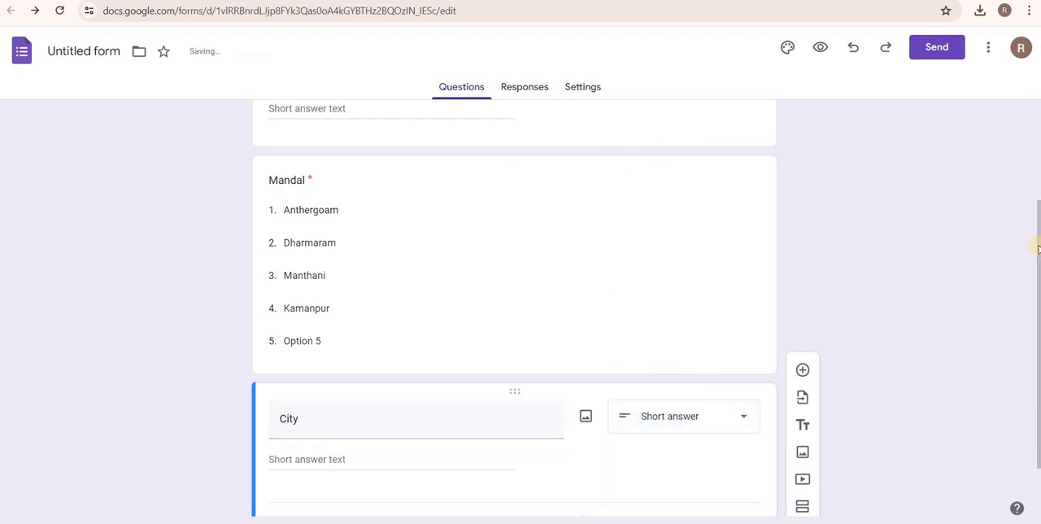
pyautogui.scroll(-2, 1035, 280)
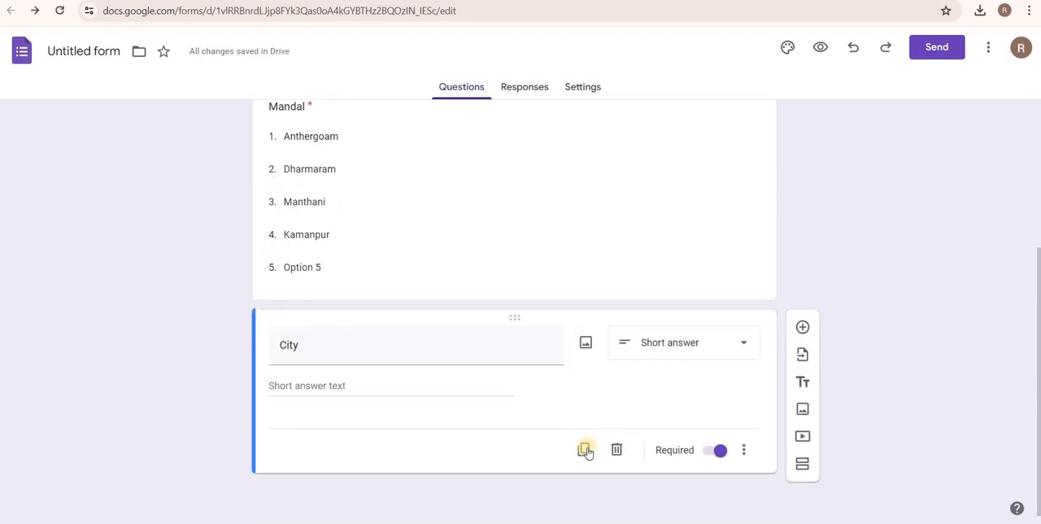
# Add a question below City, change its type to File upload and accept letting respondents upload files to Drive.
pyautogui.click(802, 327)
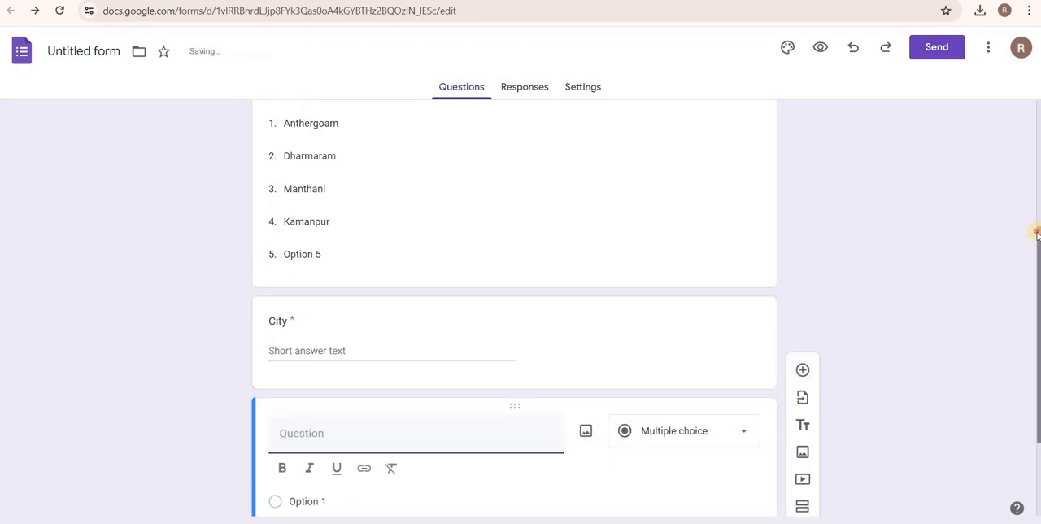
pyautogui.moveTo(1037, 317); pyautogui.dragTo(1037, 373)
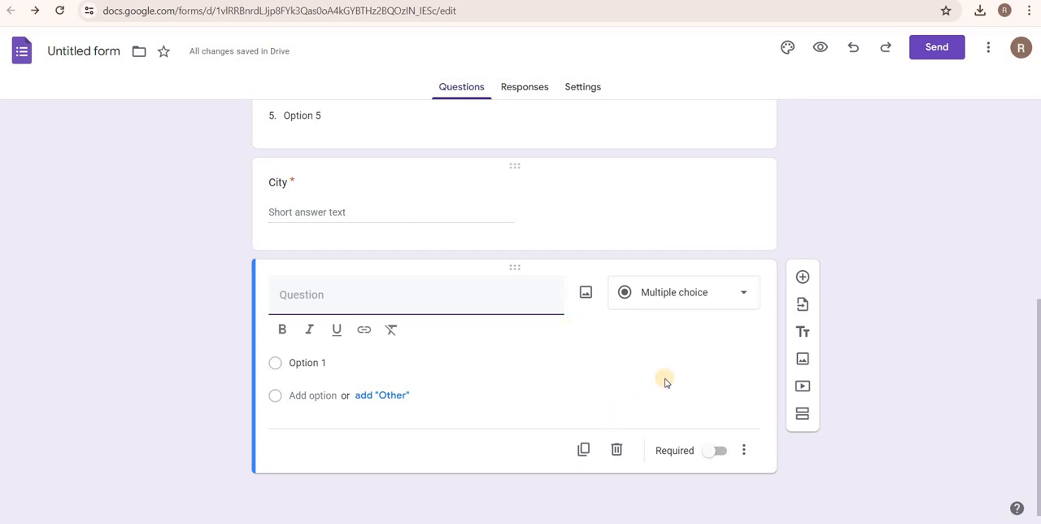
pyautogui.click(703, 294)
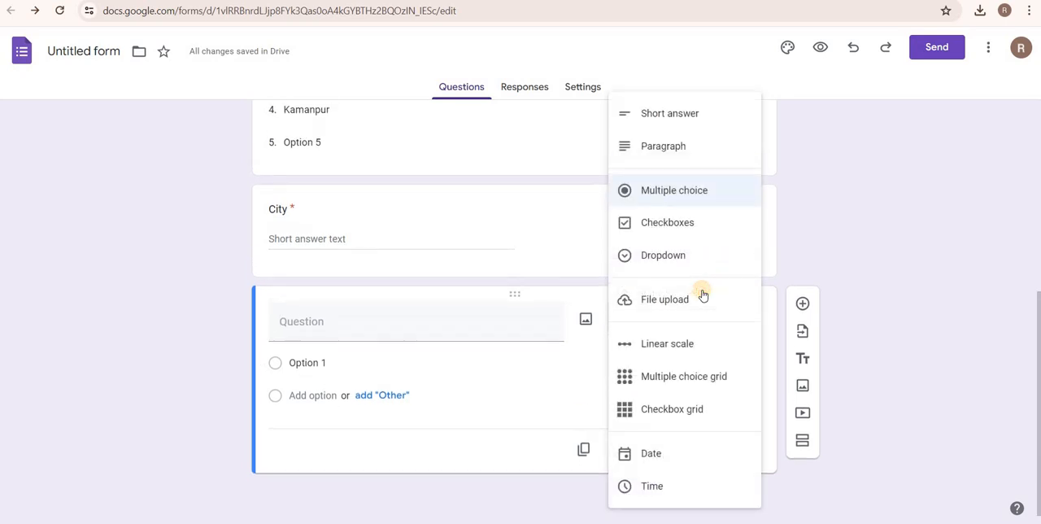
pyautogui.click(651, 303)
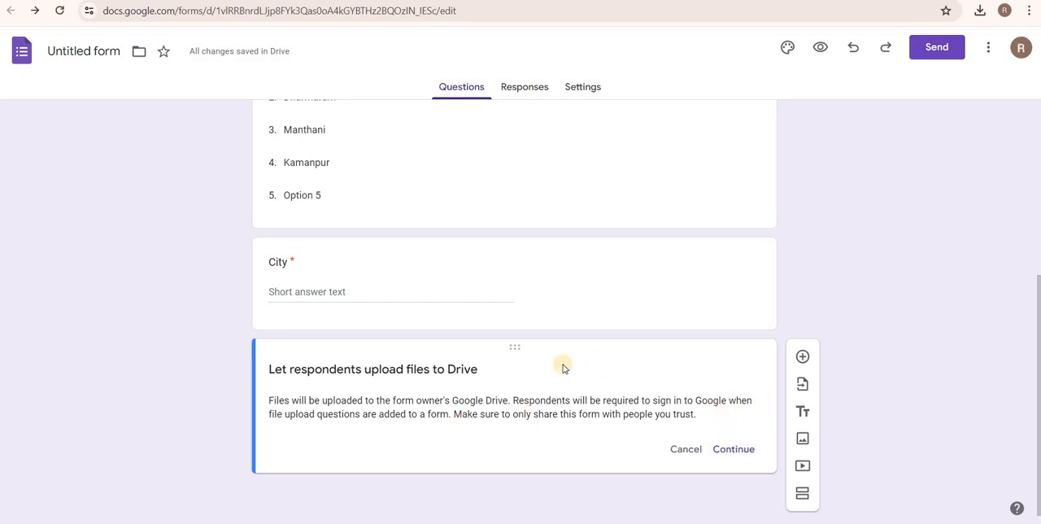
pyautogui.click(740, 454)
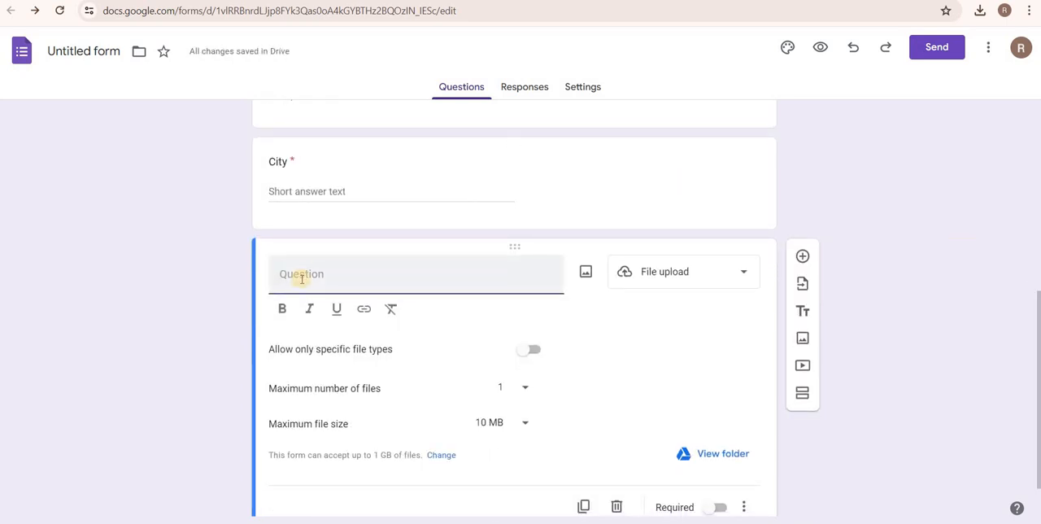
# Title the file upload question "Upload Image of Ragoli" and restrict the allowed file types to Image.
pyautogui.write('Upload')
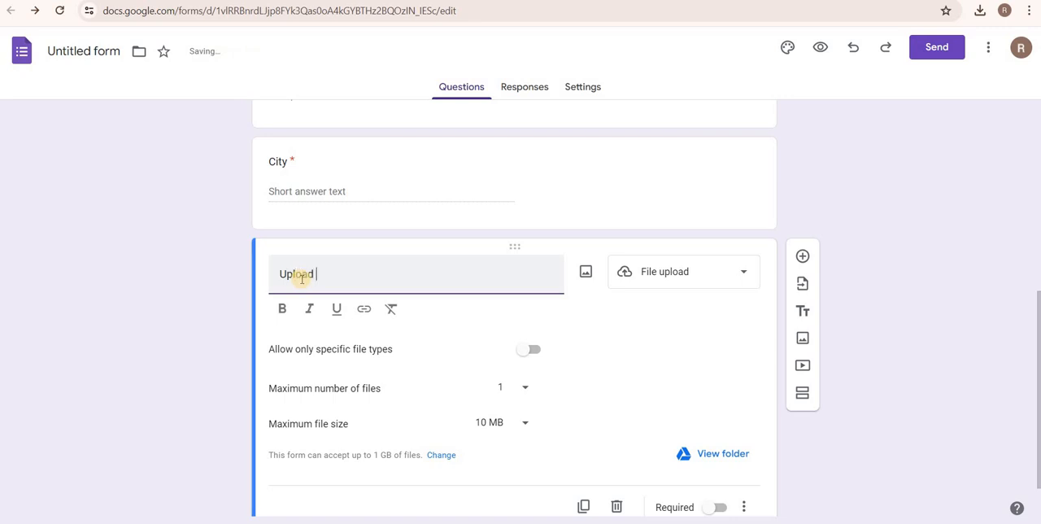
pyautogui.write(' Image of Ragoli')
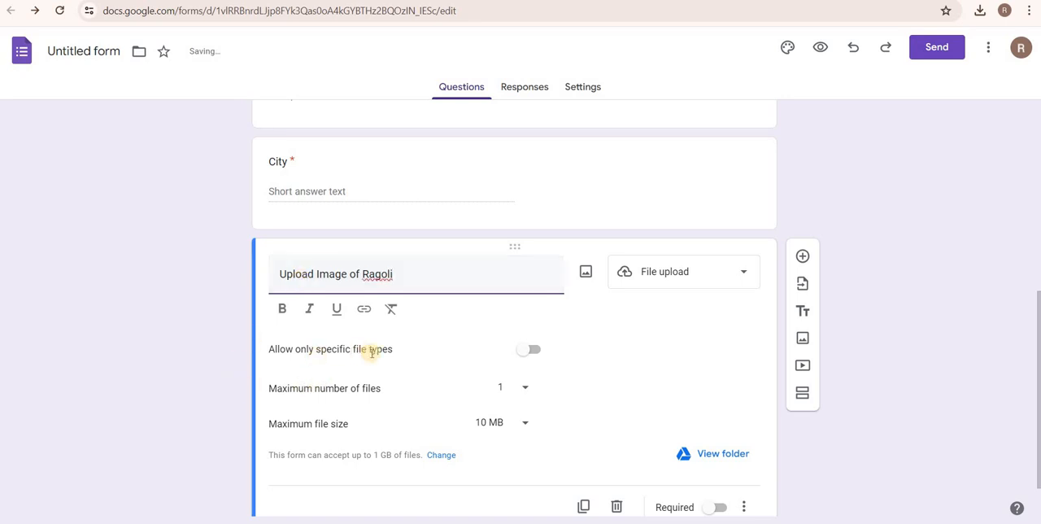
pyautogui.click(535, 350)
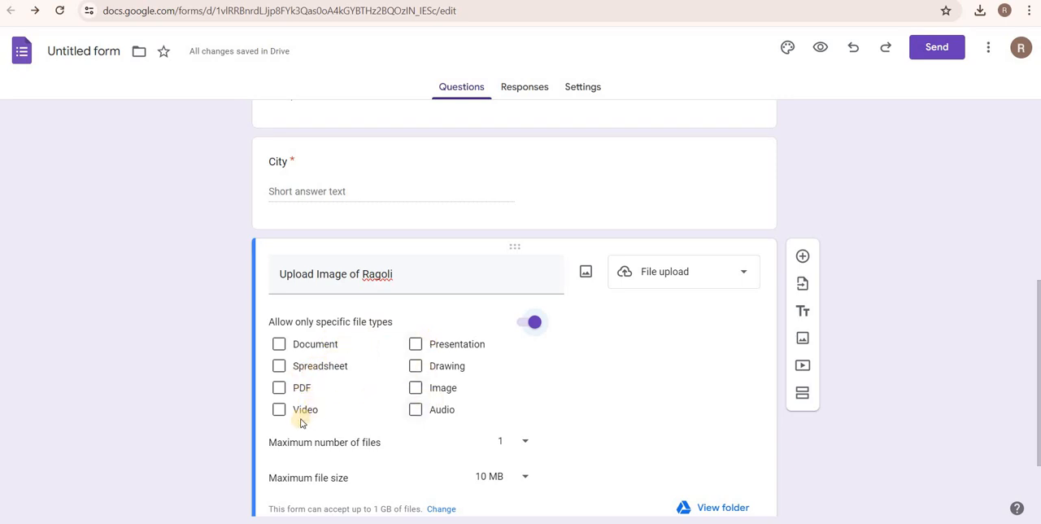
pyautogui.click(415, 390)
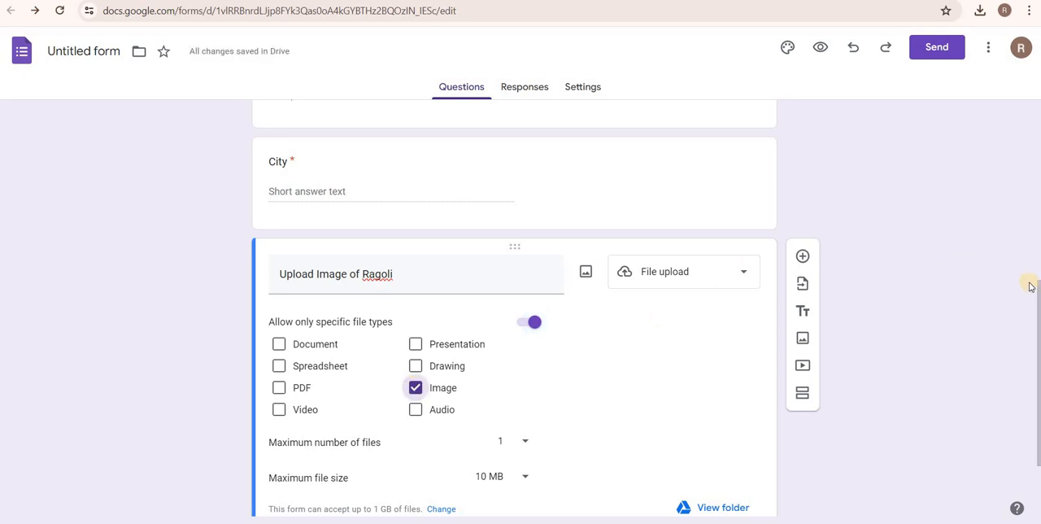
# Choose 1 as the upload question's maximum number of files and 10 MB as its maximum file size.
pyautogui.moveTo(1037, 289); pyautogui.dragTo(1036, 332)
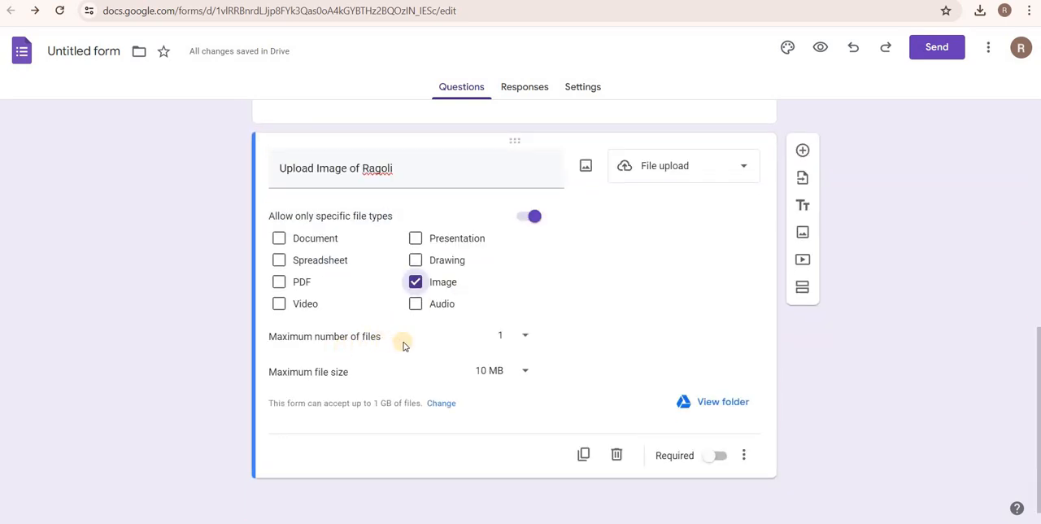
pyautogui.click(522, 340)
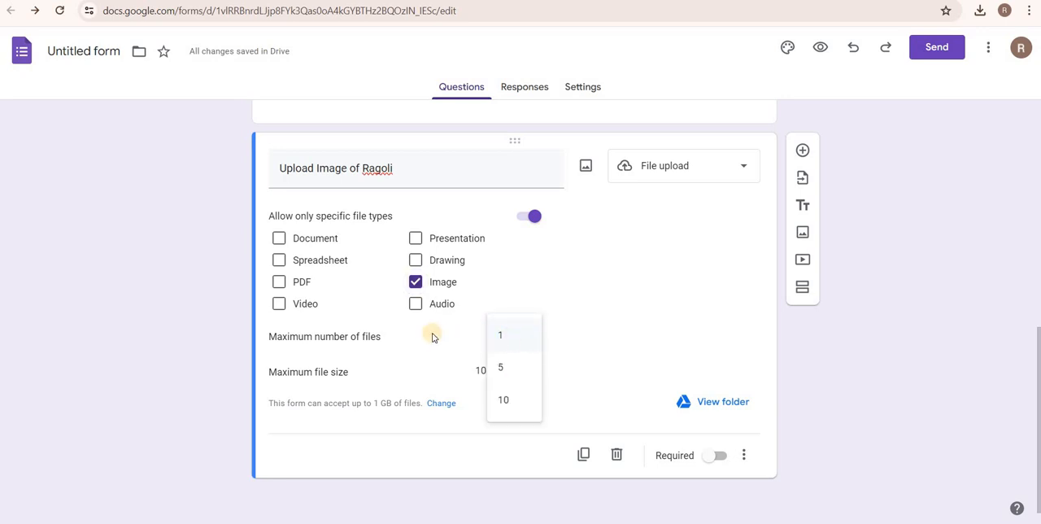
pyautogui.click(511, 338)
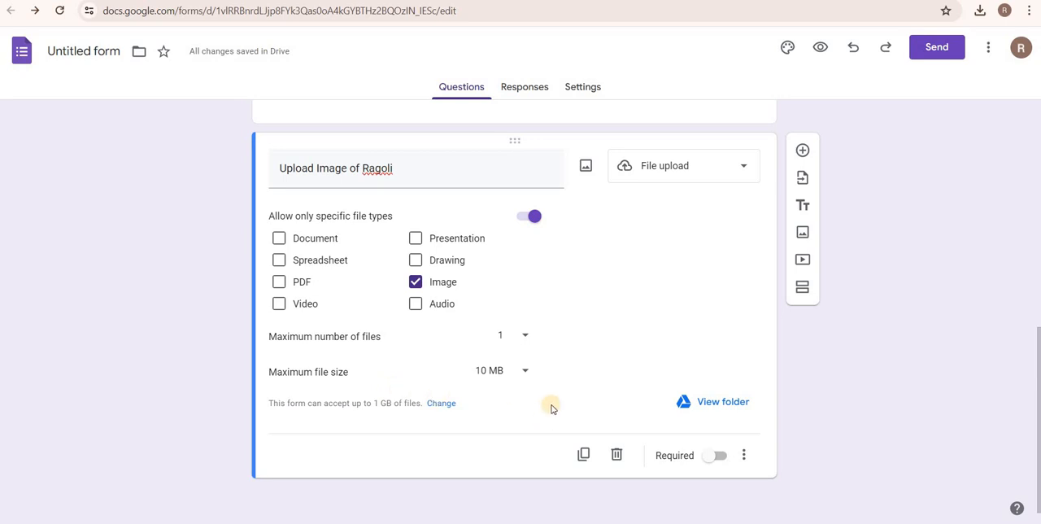
pyautogui.click(525, 373)
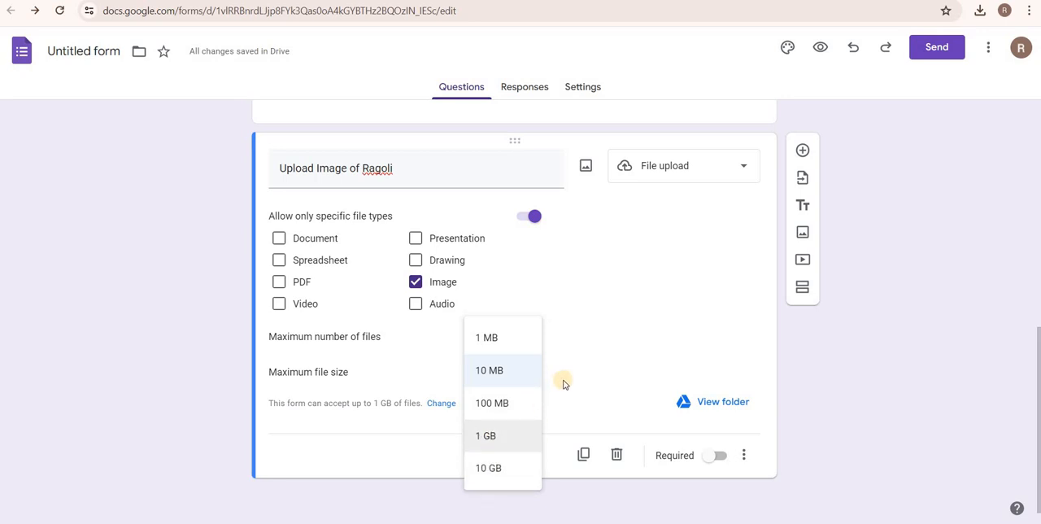
pyautogui.click(498, 373)
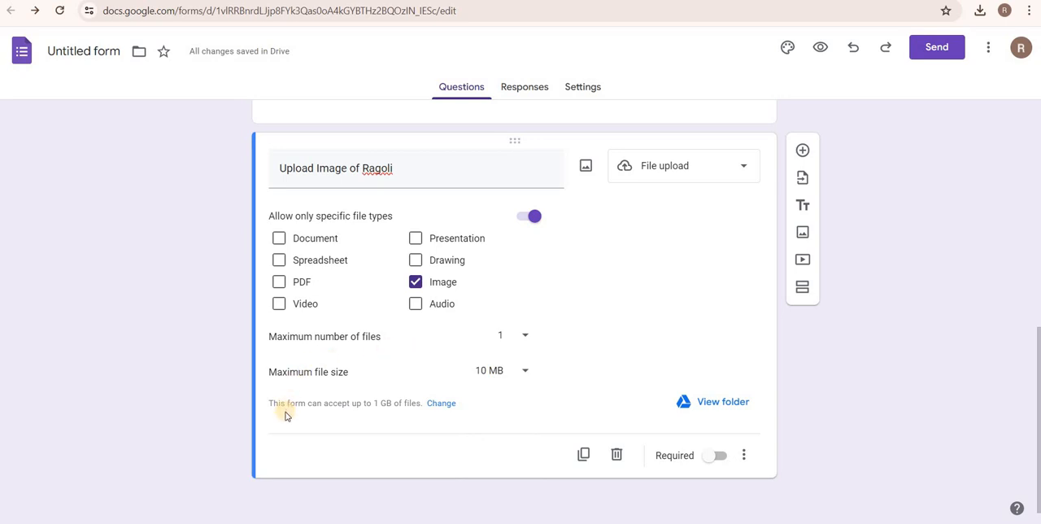
# Set the form's total size limit for all uploaded files to 10 GB and return to the upload question.
pyautogui.click(442, 403)
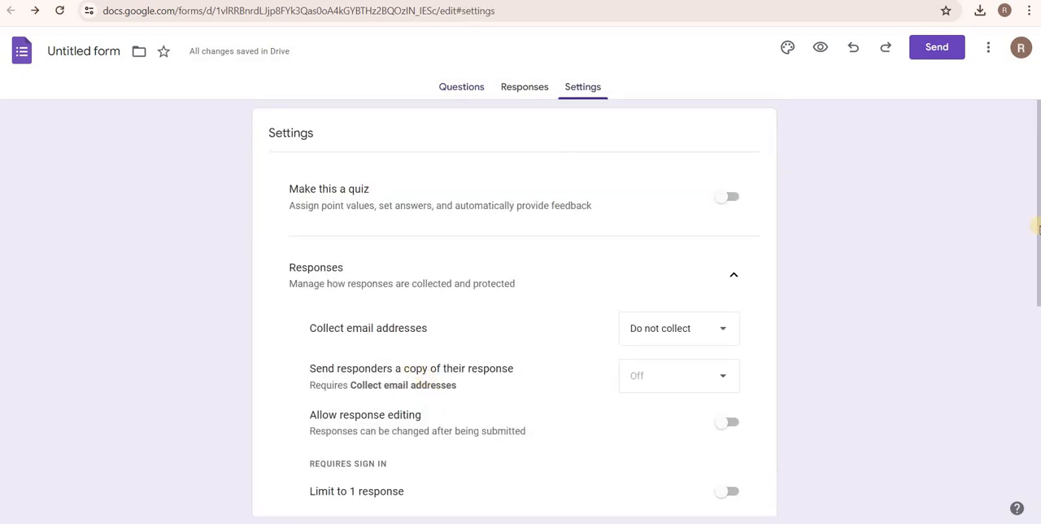
pyautogui.scroll(-2, 1038, 228)
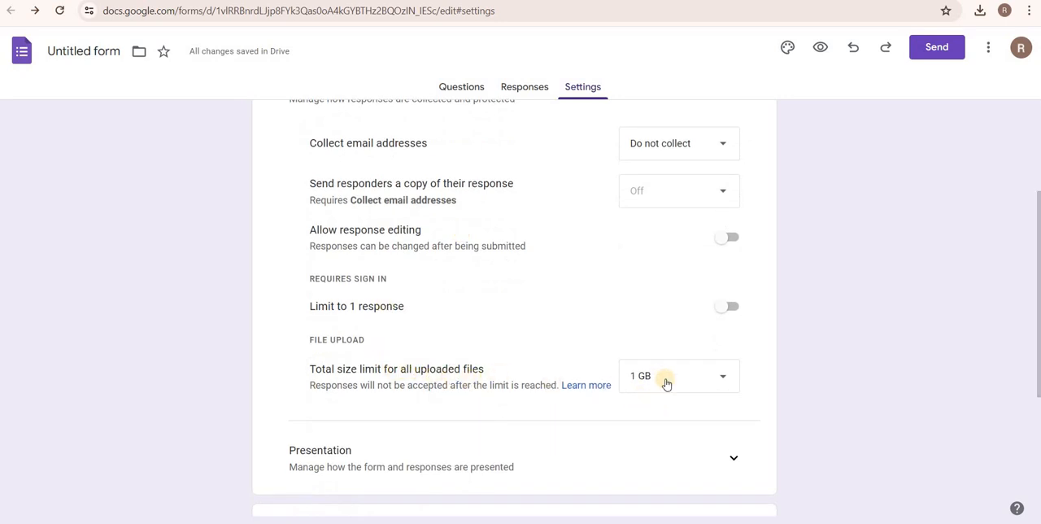
pyautogui.click(666, 383)
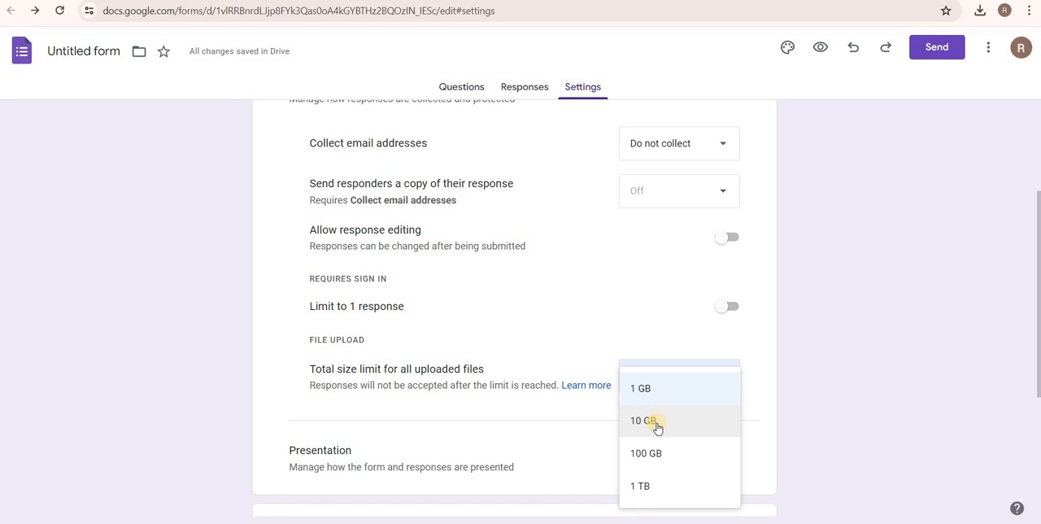
pyautogui.click(656, 424)
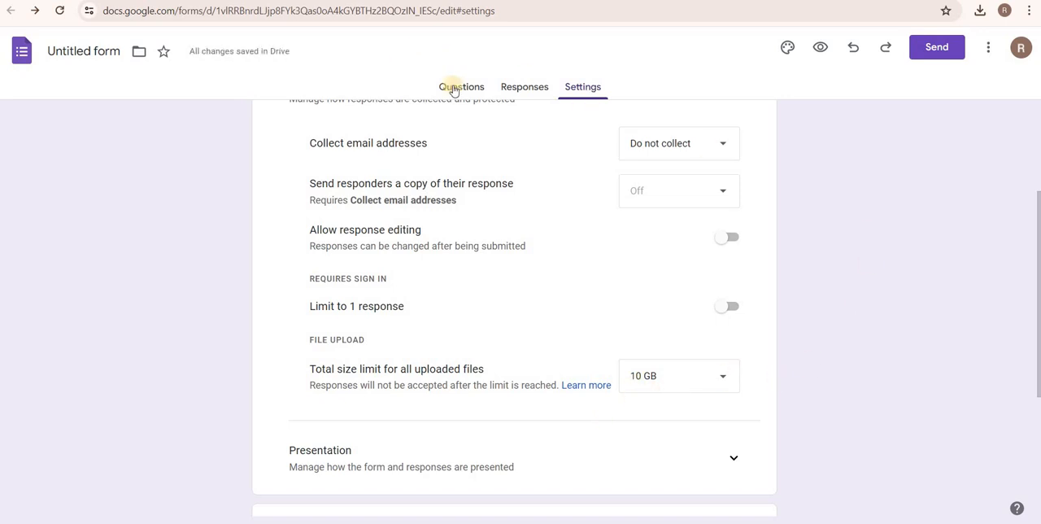
pyautogui.click(459, 89)
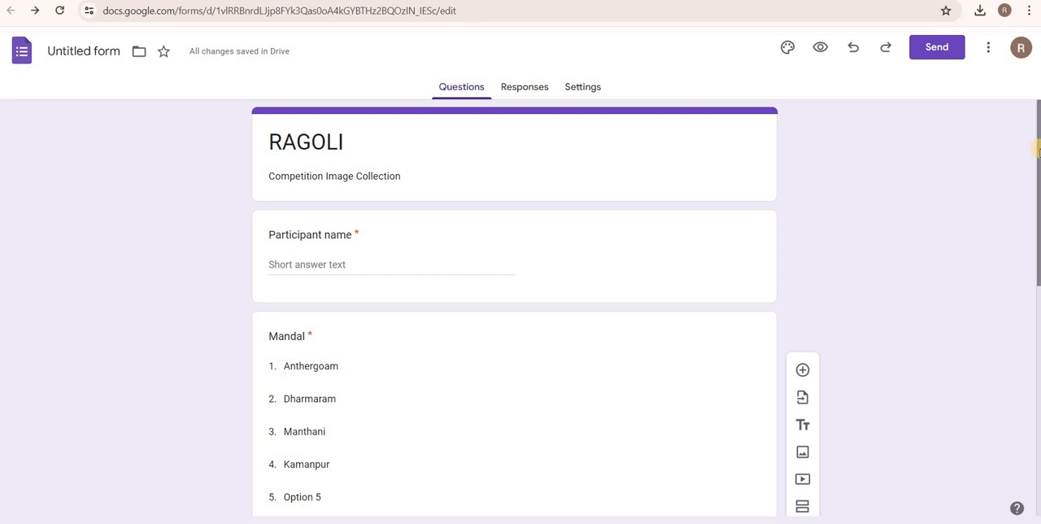
pyautogui.moveTo(1038, 150); pyautogui.dragTo(1038, 373)
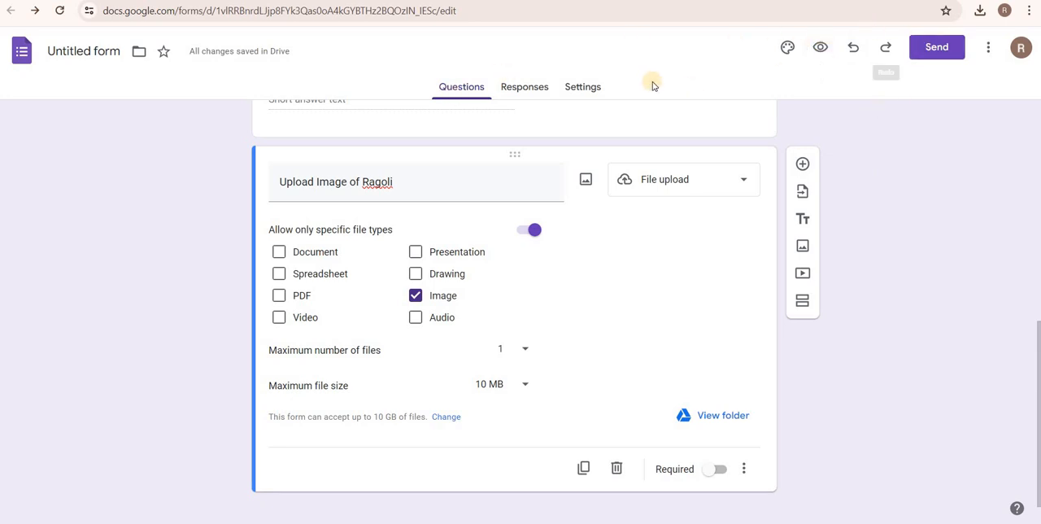
# Preview the form as a respondent and enter "user1" as the participant name.
pyautogui.click(820, 53)
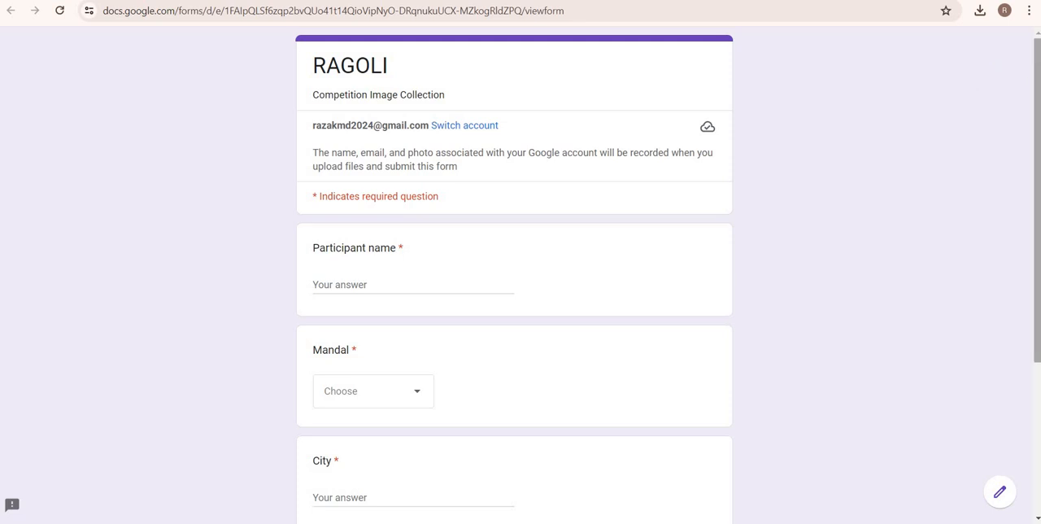
pyautogui.scroll(-2, 1037, 203)
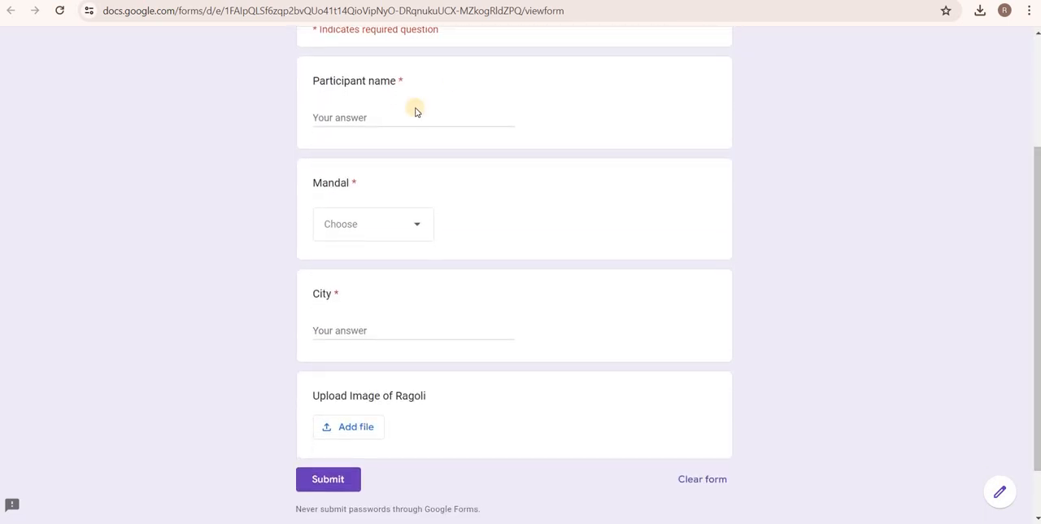
pyautogui.click(338, 117)
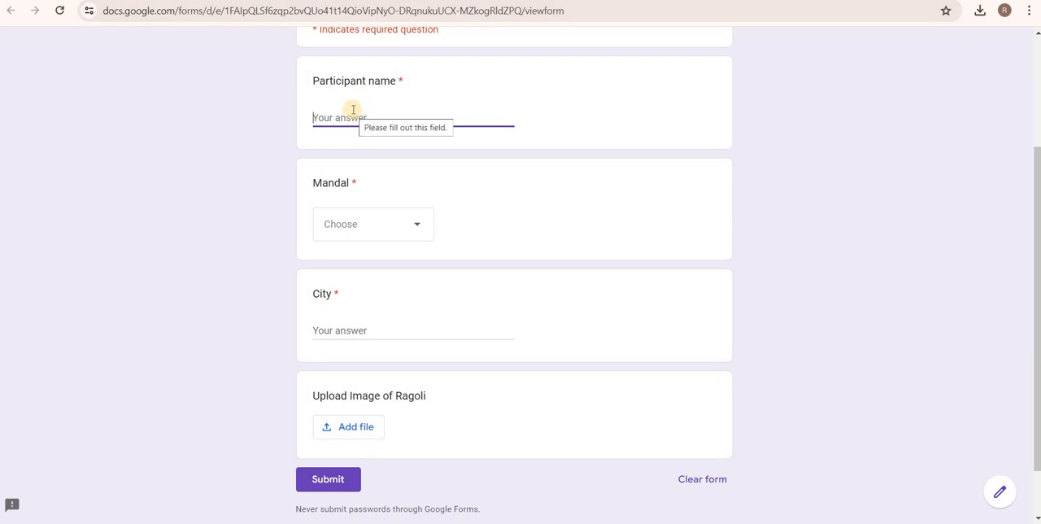
pyautogui.write('u')
pyautogui.press('BackSpace')
pyautogui.write('u')
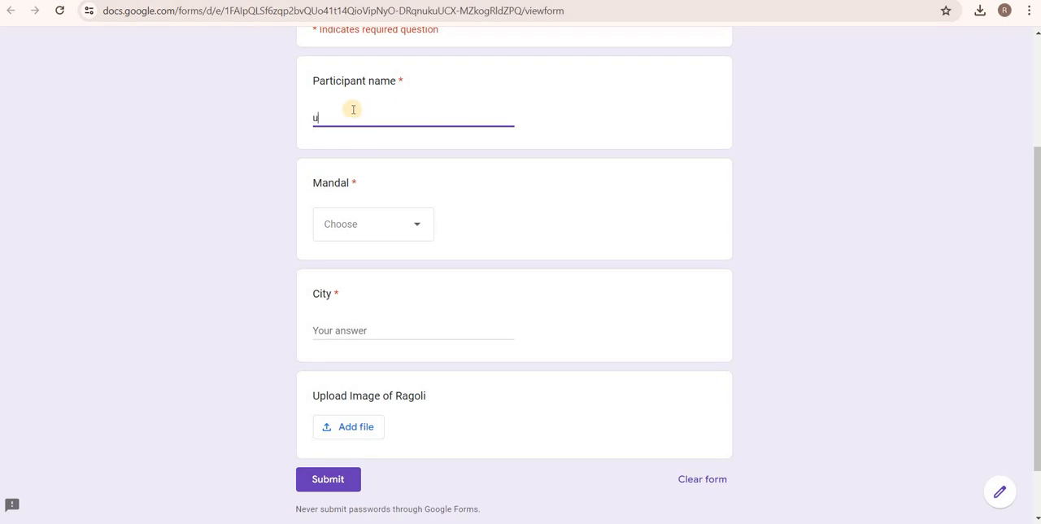
pyautogui.write('ser1')
# Answer the Mandal question with Anthergoam and the City question with "city 1".
pyautogui.click(344, 223)
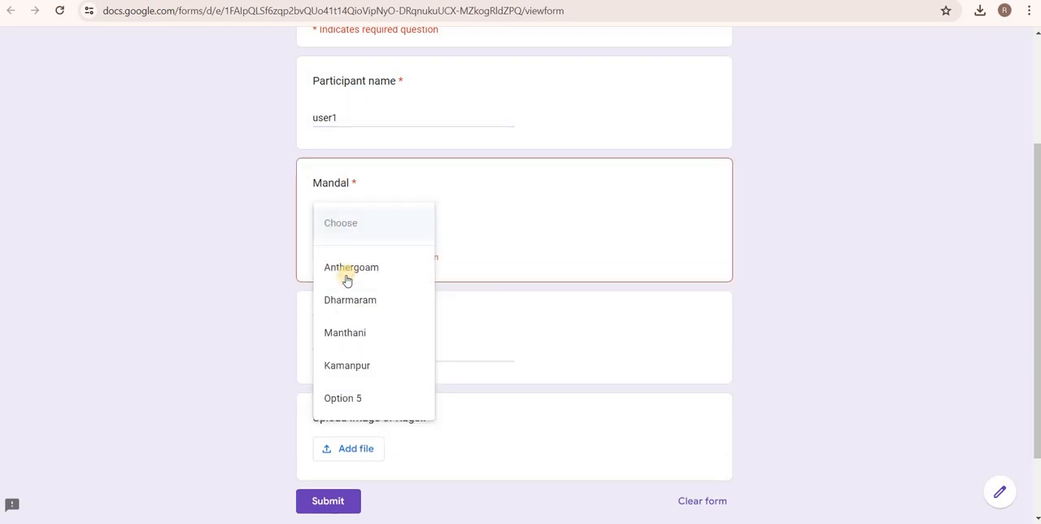
pyautogui.click(345, 270)
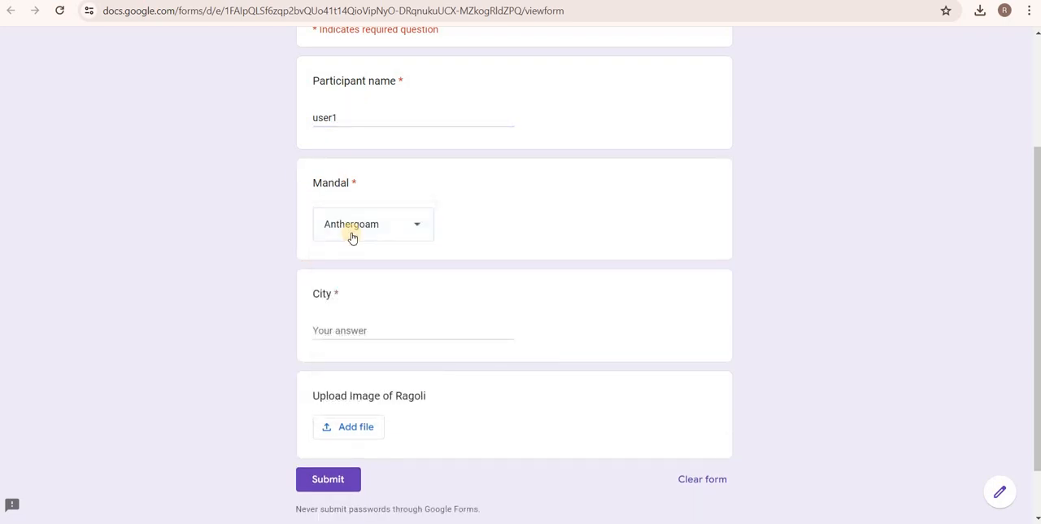
pyautogui.click(319, 324)
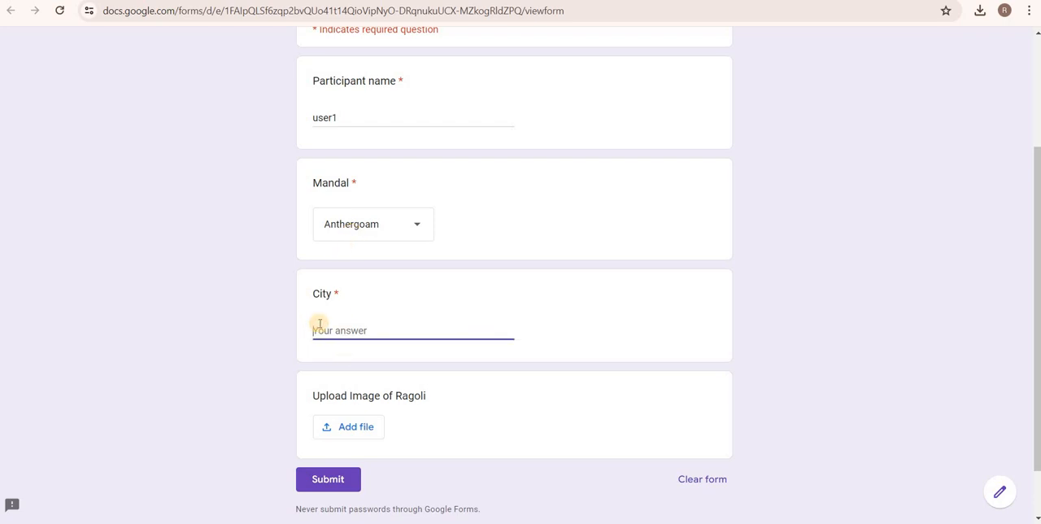
pyautogui.write('city 1')
# Attach the image 08012023sun-sf4a from the Rangoli pictures folder to the upload question and submit the response.
pyautogui.click(346, 429)
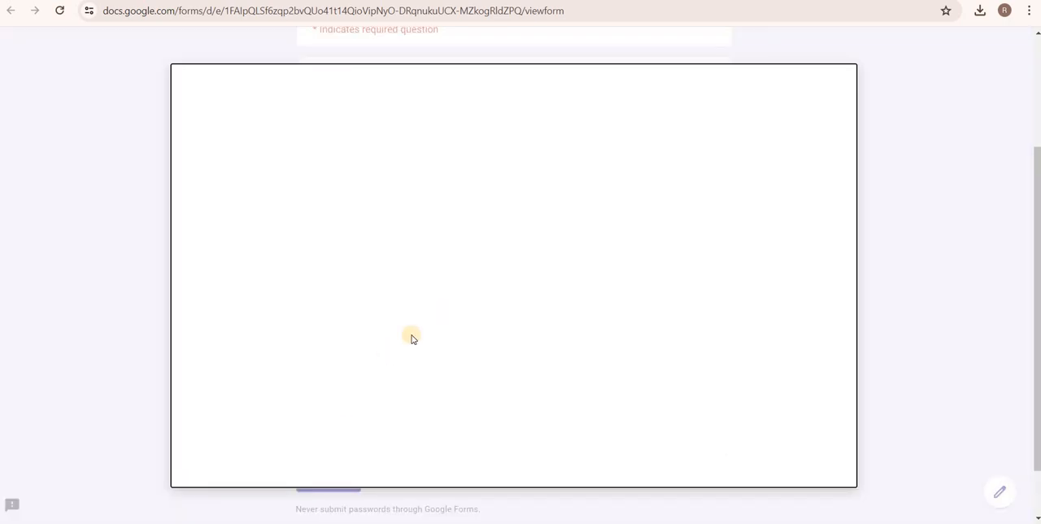
pyautogui.click(493, 398)
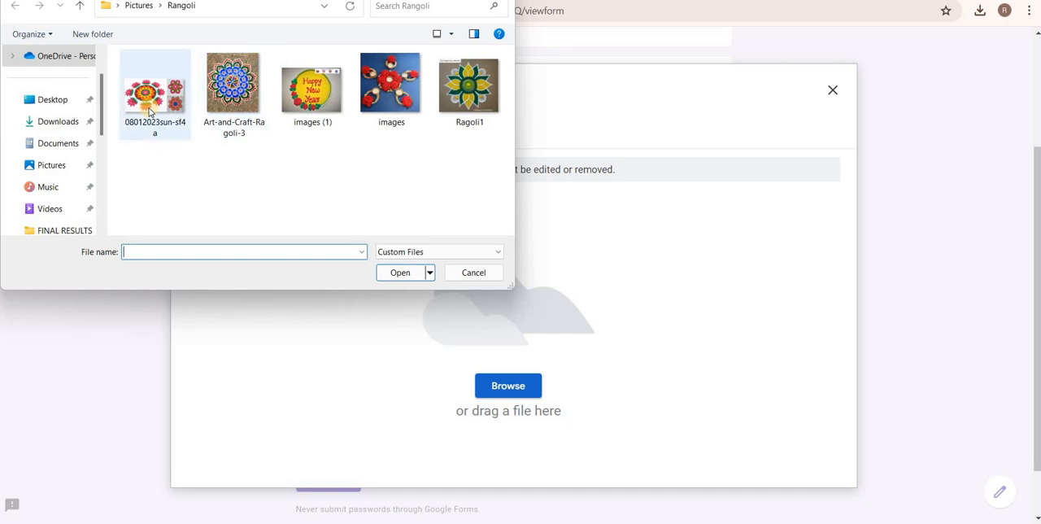
pyautogui.click(149, 112)
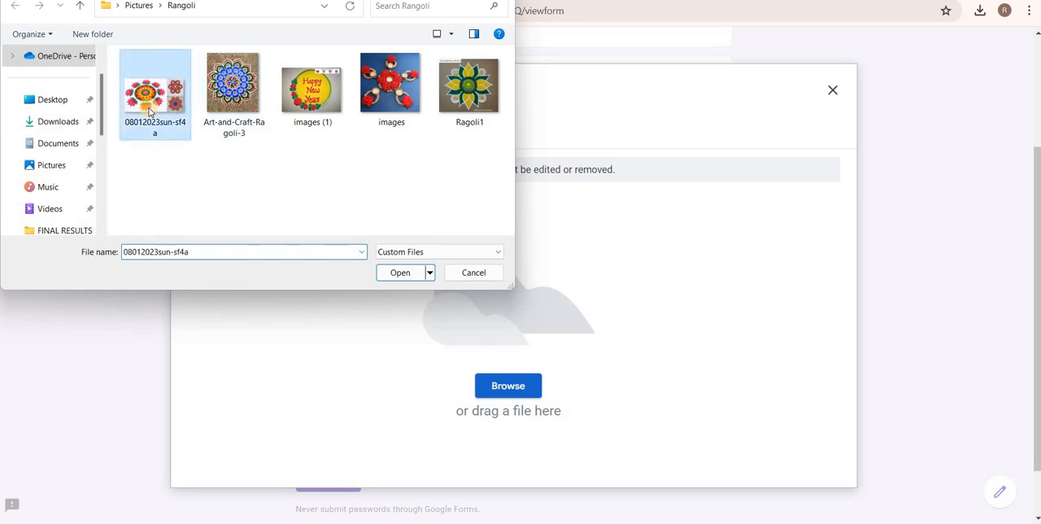
pyautogui.click(389, 273)
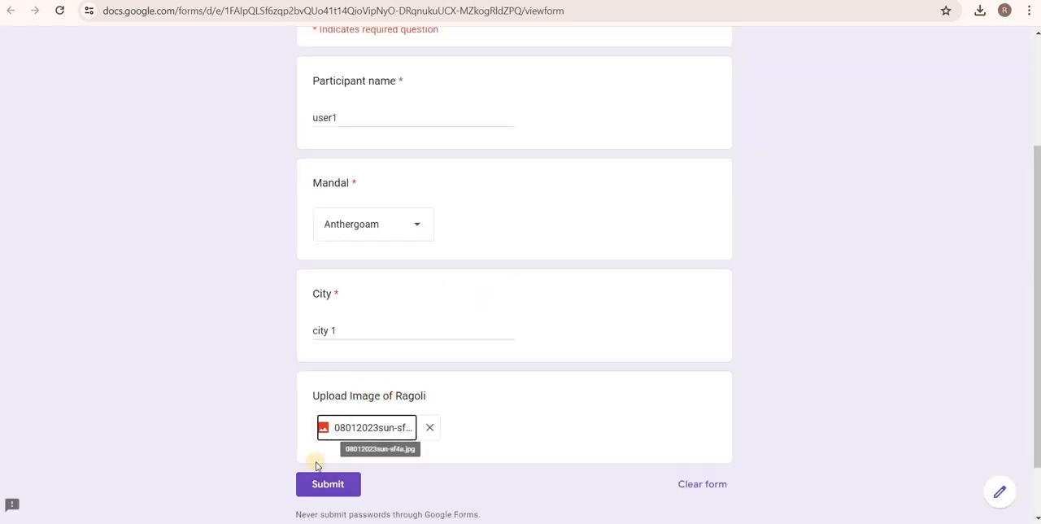
pyautogui.click(319, 490)
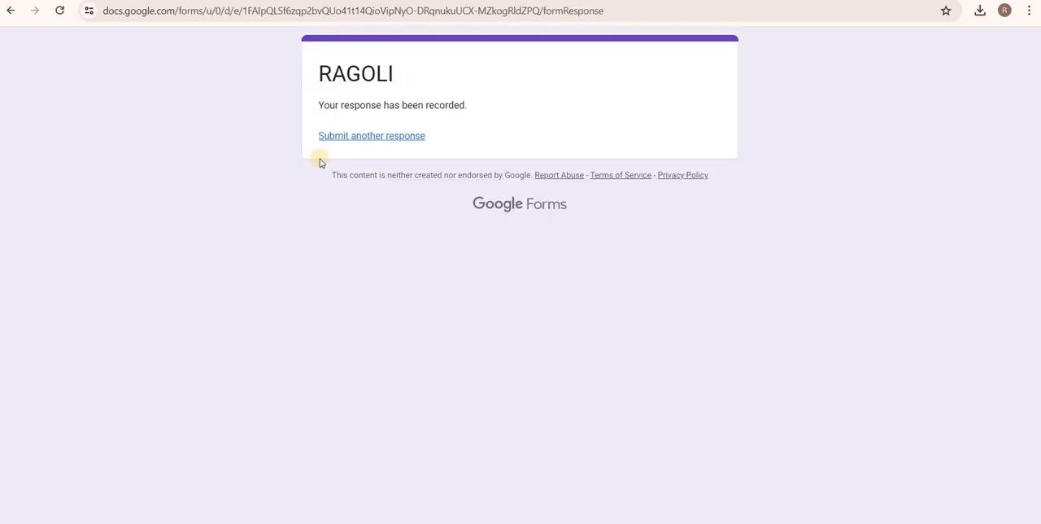
# Return to the form editor and review the response summary from the participant name through the uploaded image.
pyautogui.click(72, 1)
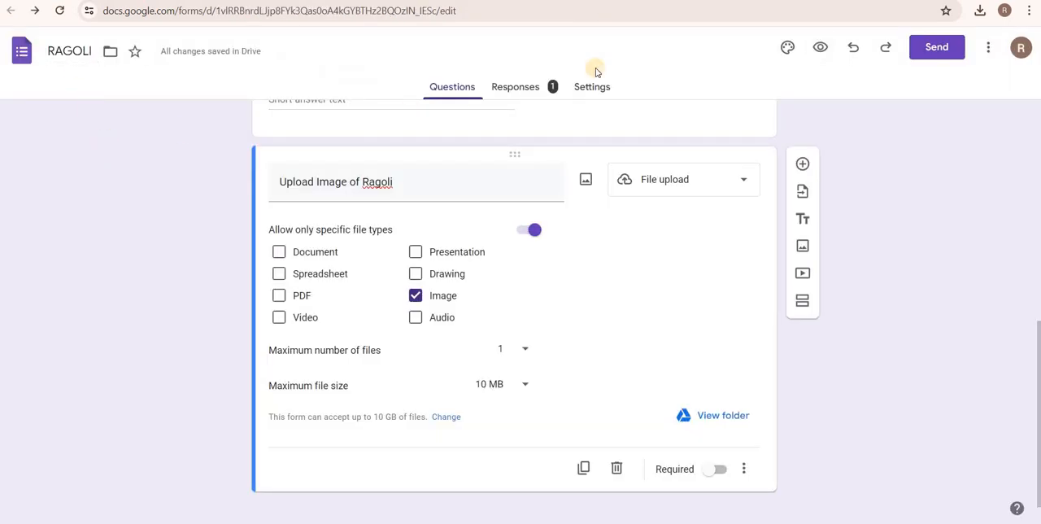
pyautogui.click(521, 91)
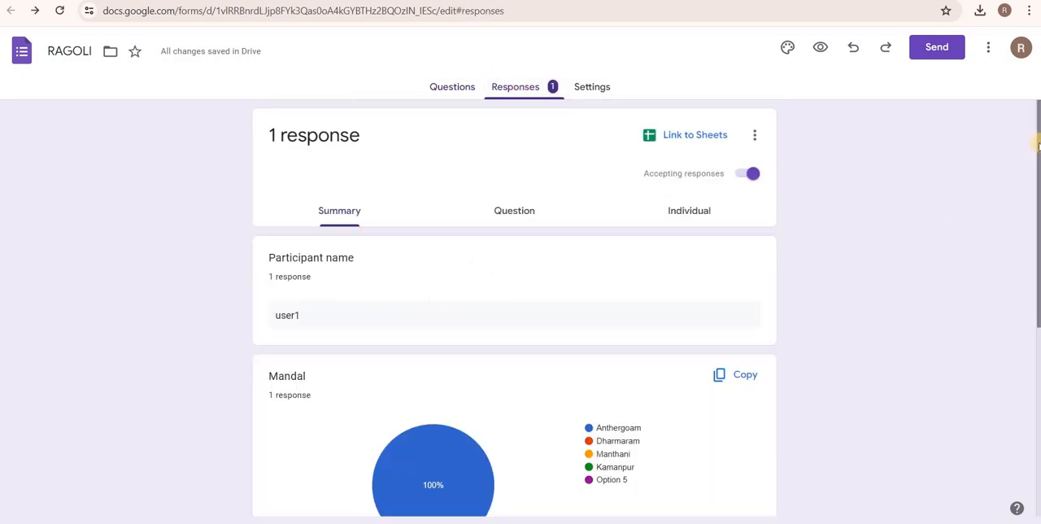
pyautogui.scroll(-2, 514, 310)
pyautogui.scroll(-2, 372, 341)
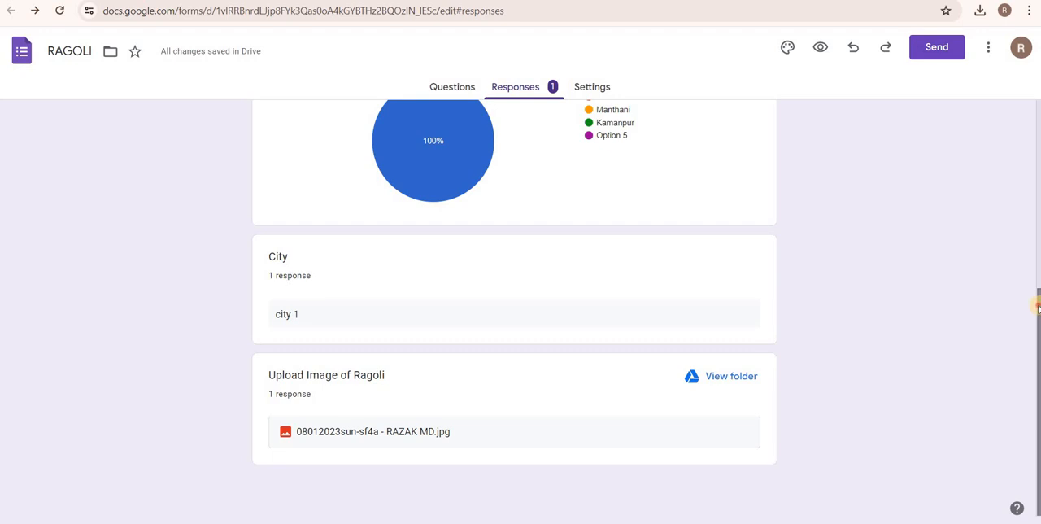
pyautogui.moveTo(1038, 308); pyautogui.dragTo(1032, 65)
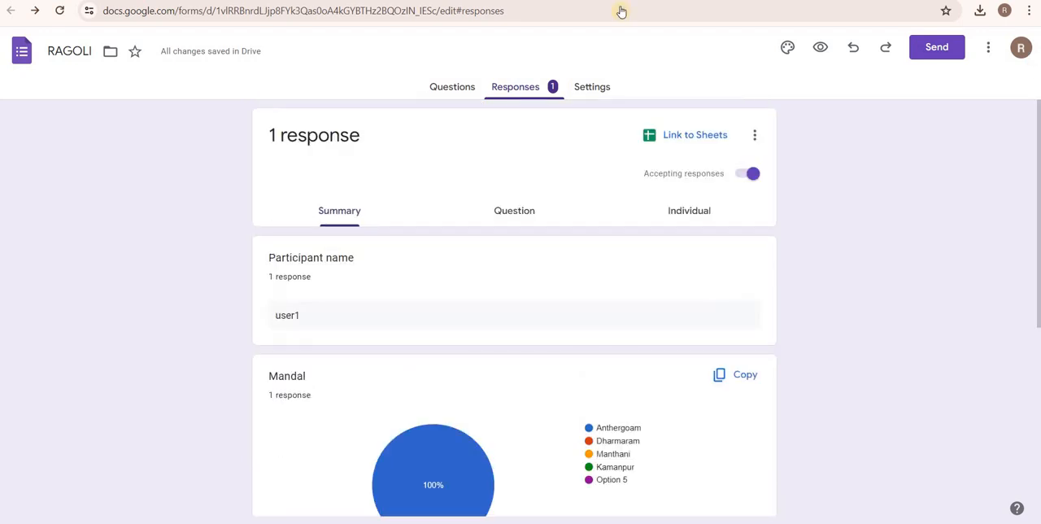
pyautogui.click(448, 87)
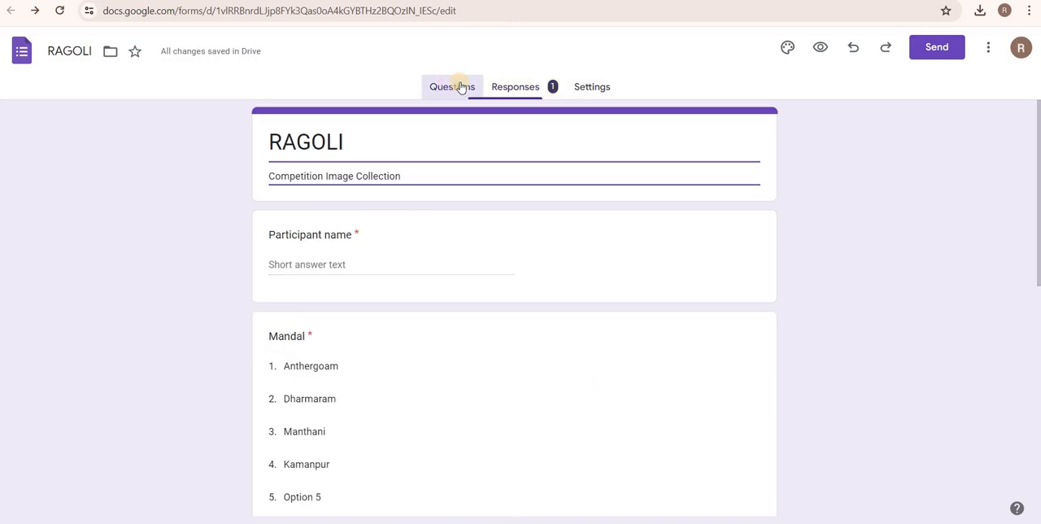
# Link the form responses to a new spreadsheet named RAGOLI (Responses) and preview the uploaded image's link in the response row.
pyautogui.click(514, 95)
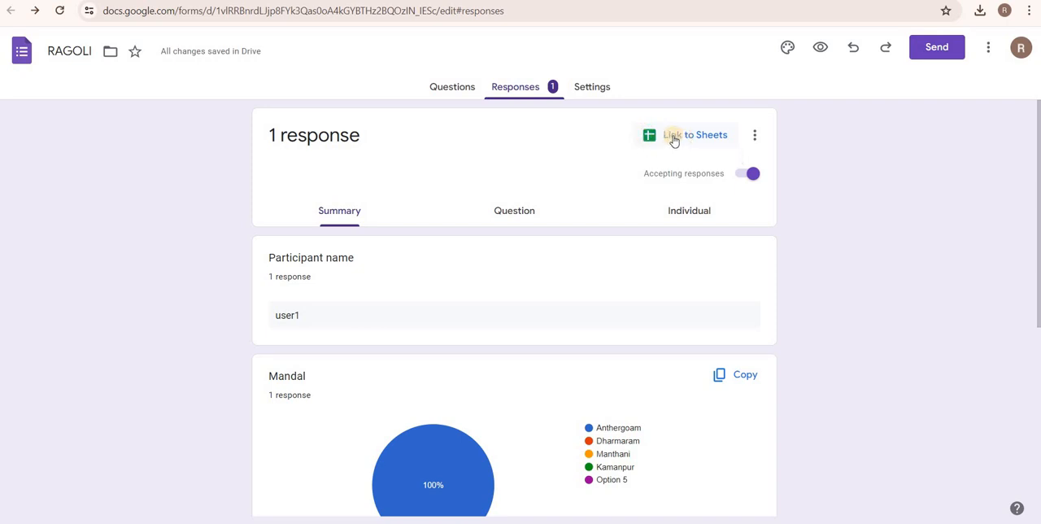
pyautogui.click(688, 132)
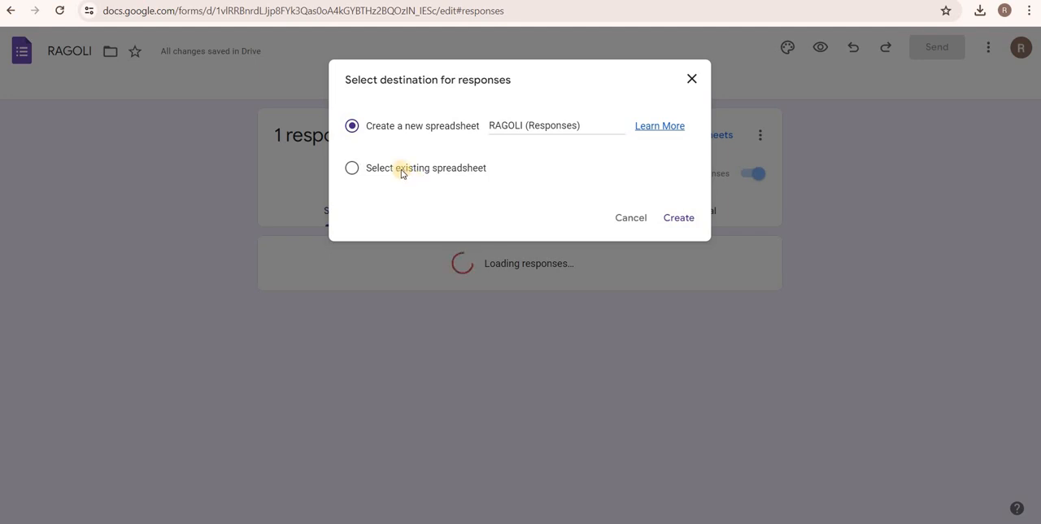
pyautogui.rightClick(400, 169)
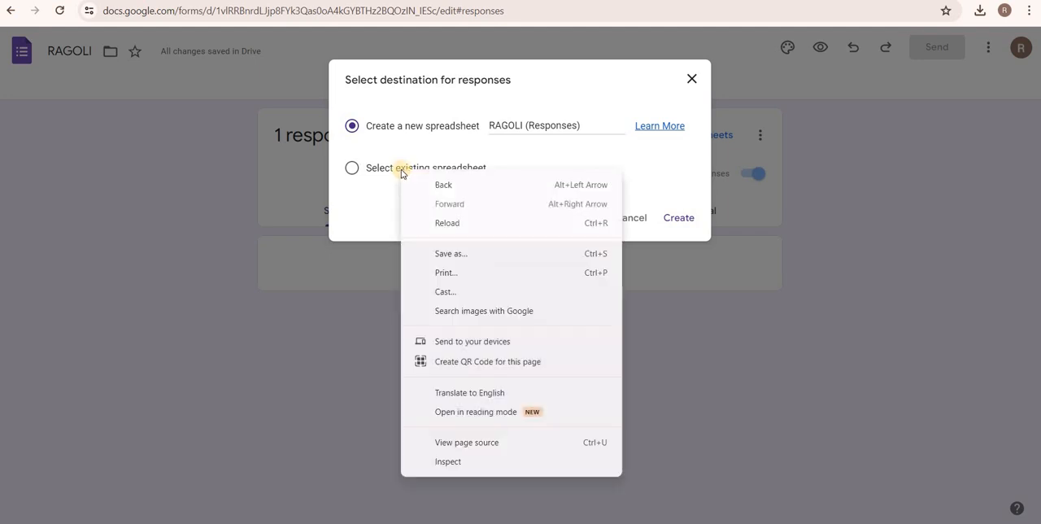
pyautogui.click(350, 168)
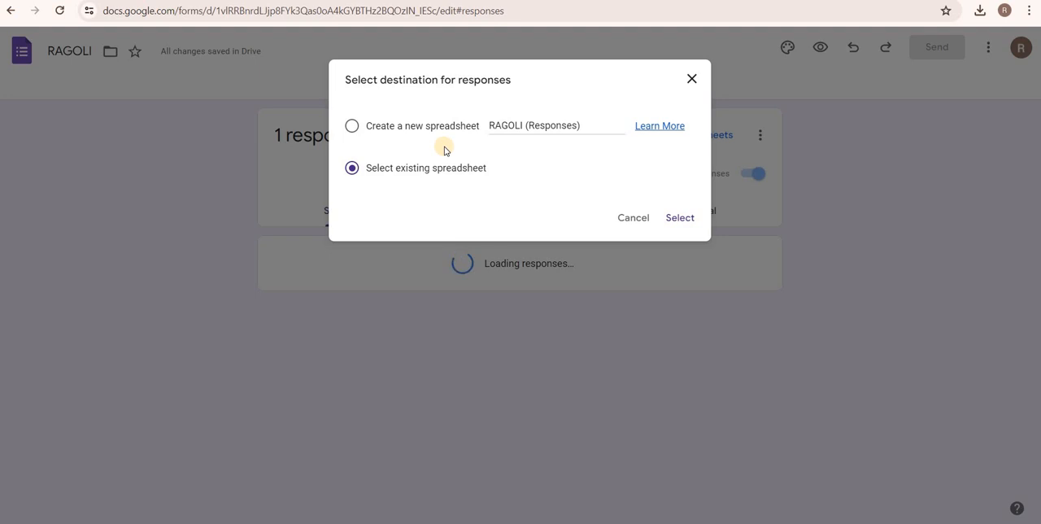
pyautogui.click(354, 128)
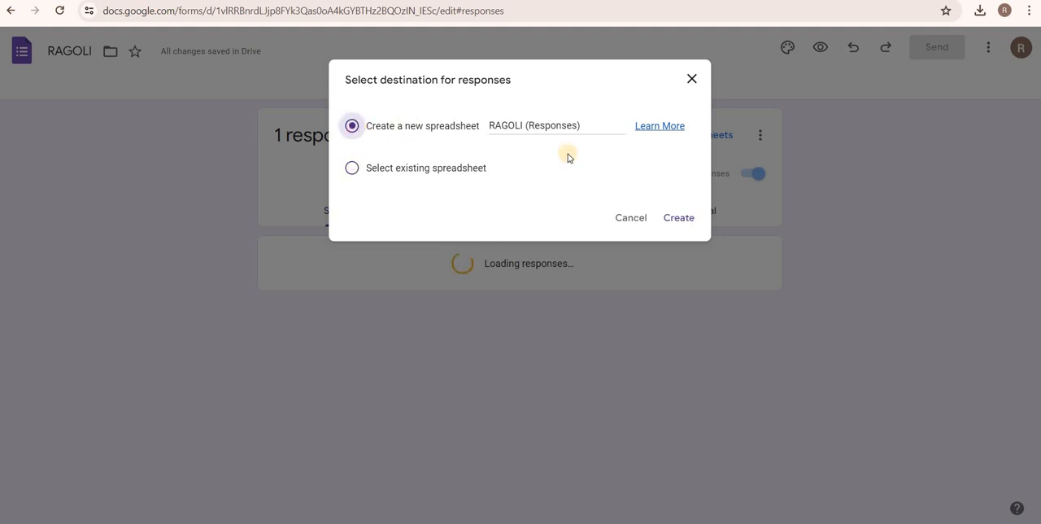
pyautogui.click(675, 218)
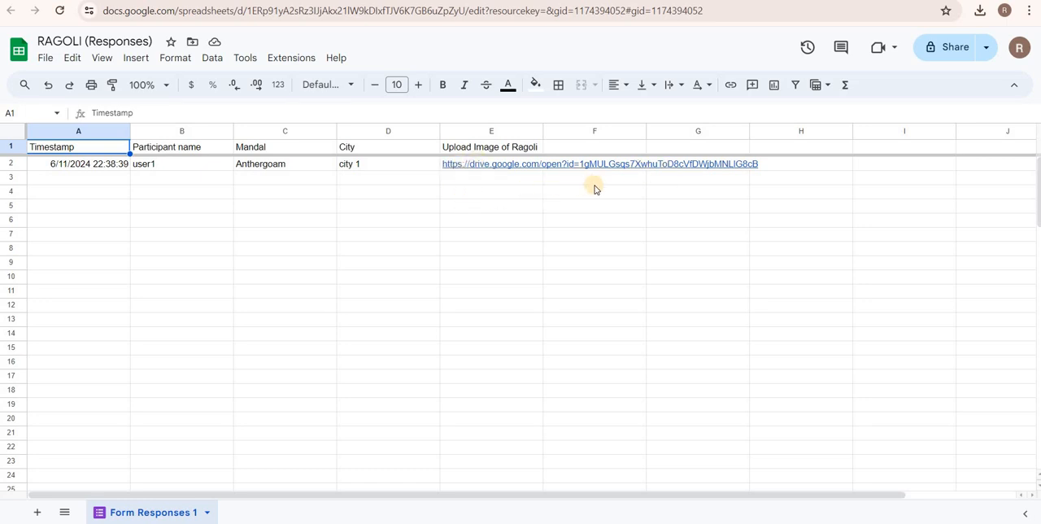
pyautogui.moveTo(491, 162)
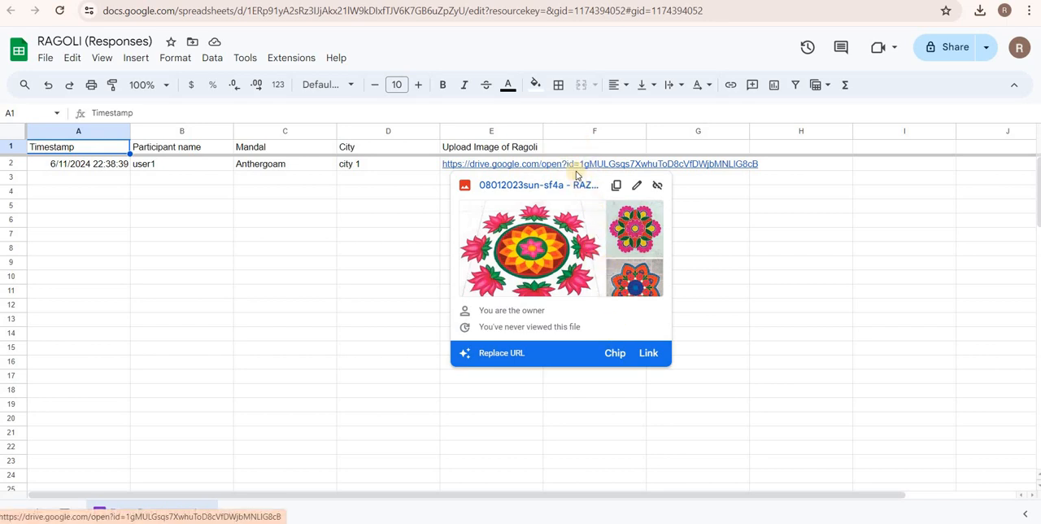
pyautogui.click(366, 192)
# Return to the respondent form, start another response and enter "user2" as the participant name.
pyautogui.hotkey('ctrl', 'shift', 'Tab')
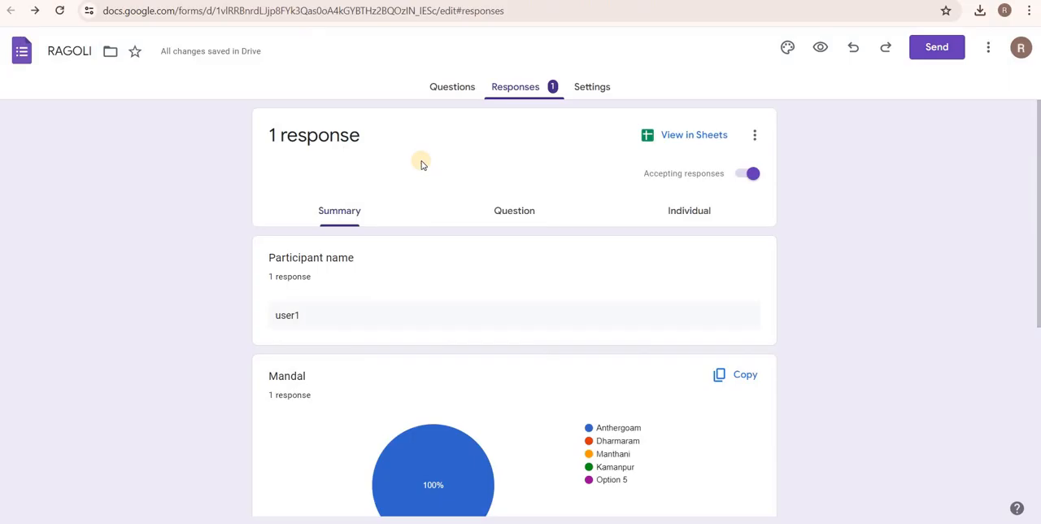
pyautogui.click(453, 87)
pyautogui.hotkey('ctrl', 'Tab')
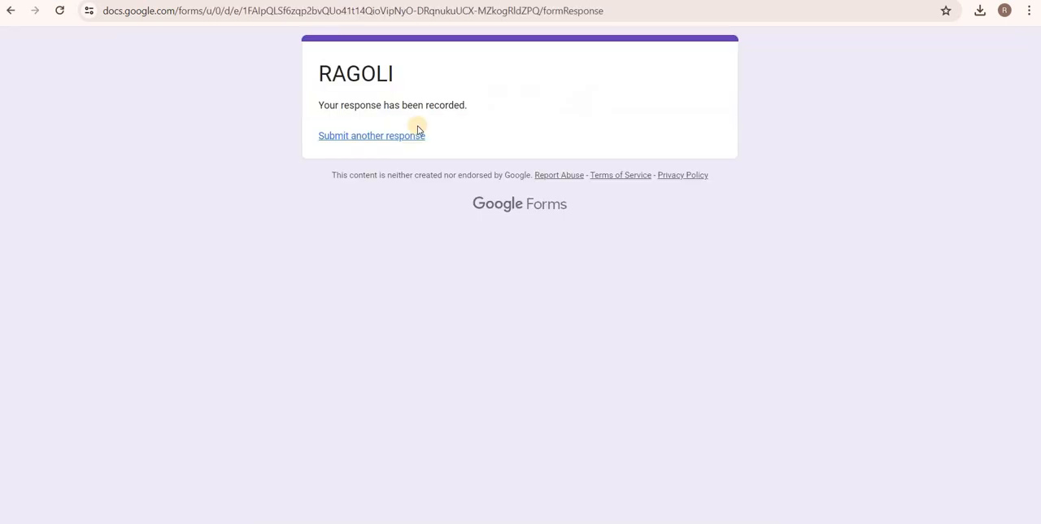
pyautogui.click(352, 143)
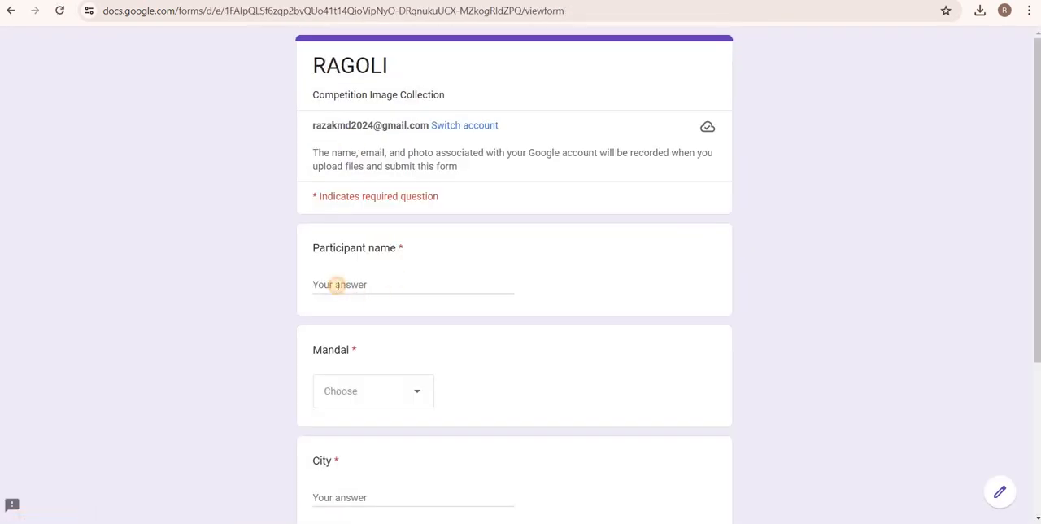
pyautogui.click(338, 285)
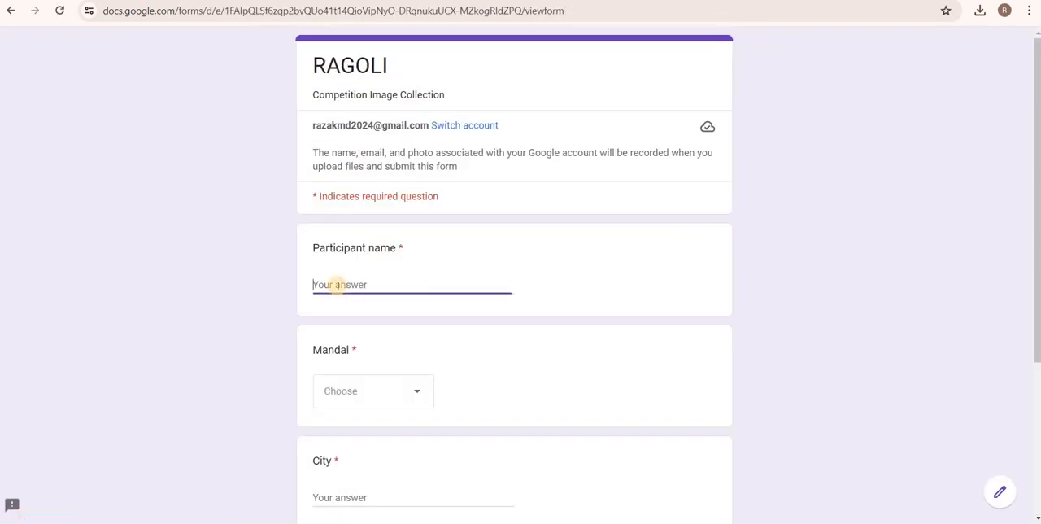
pyautogui.write('user2')
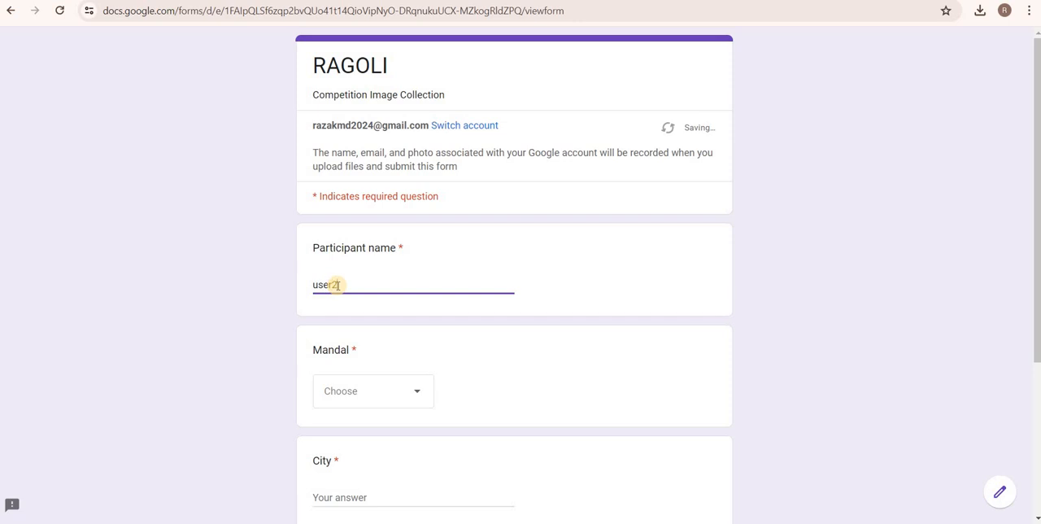
pyautogui.press('Tab')
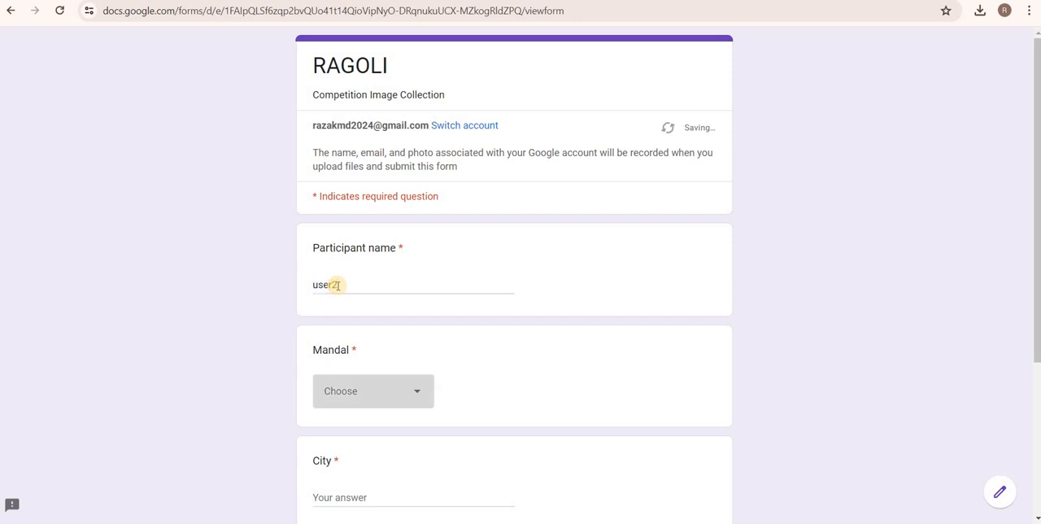
# Answer the Mandal question with Dharmaram and the City question with "dharmaram".
pyautogui.click(361, 403)
pyautogui.click(352, 389)
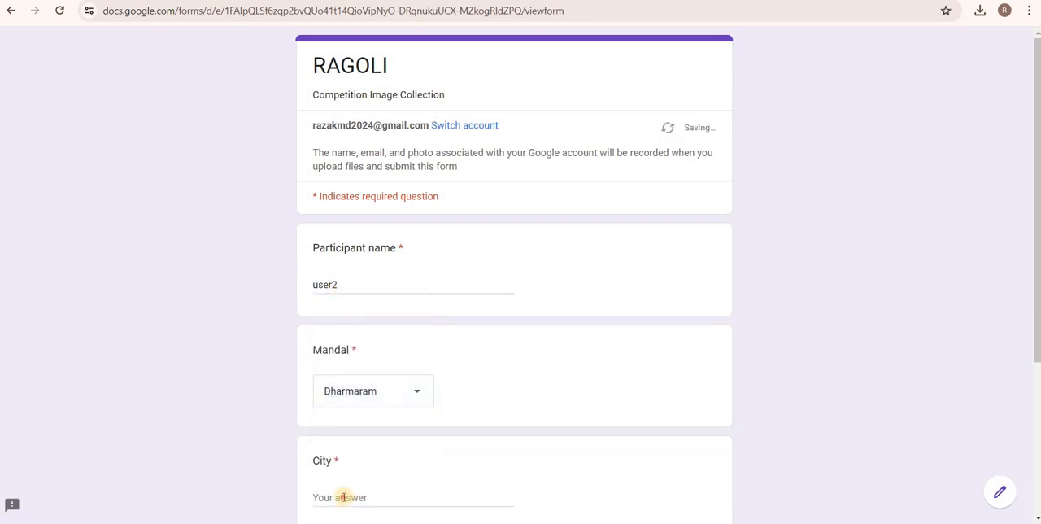
pyautogui.click(344, 497)
pyautogui.write('dhar')
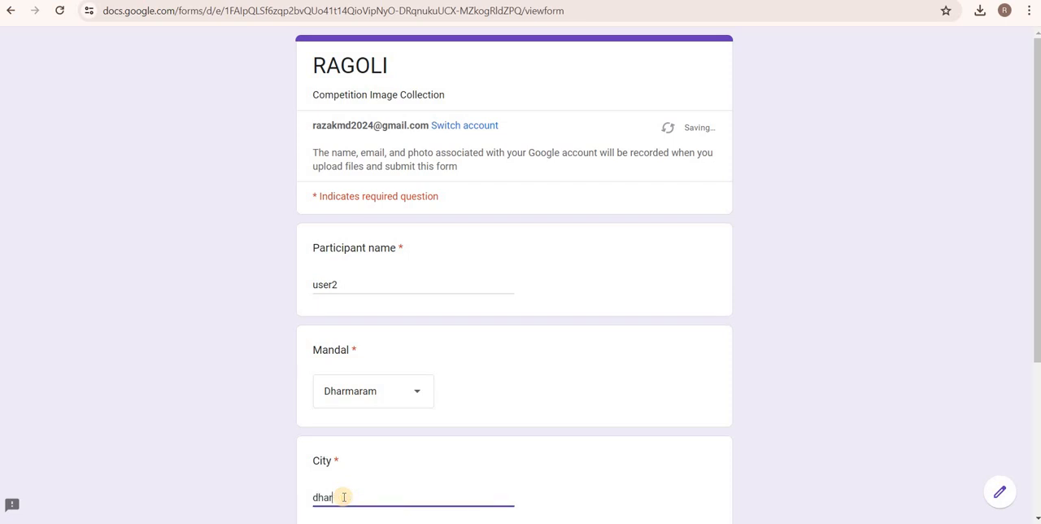
pyautogui.write('maram')
# Attach the picture images (1) from the Rangoli folder to the upload question and submit the second response.
pyautogui.scroll(-3, 349, 465)
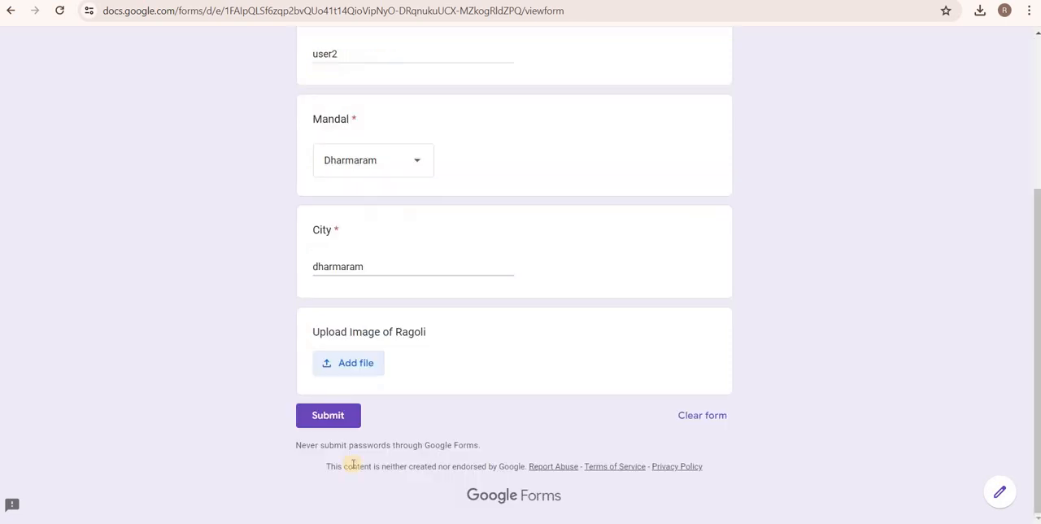
pyautogui.click(331, 363)
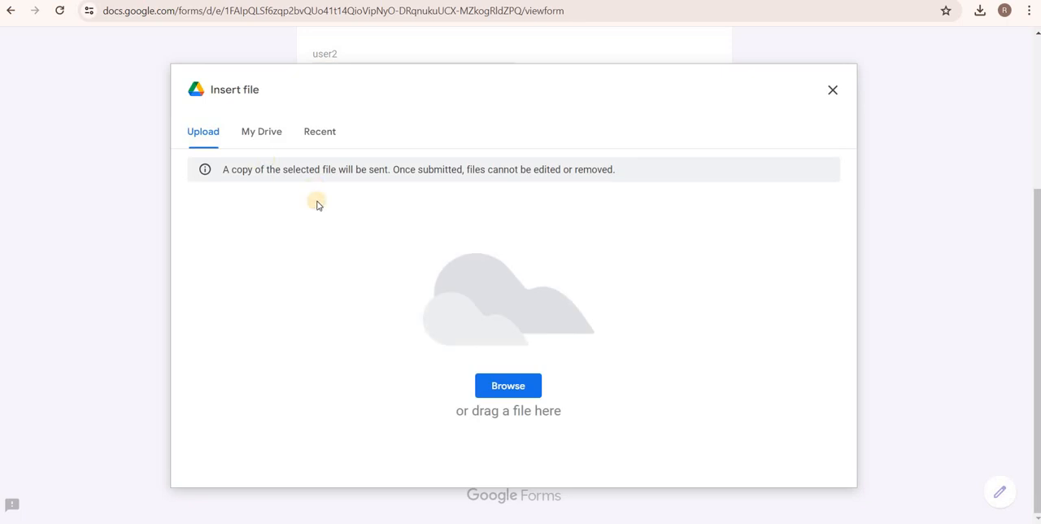
pyautogui.click(495, 394)
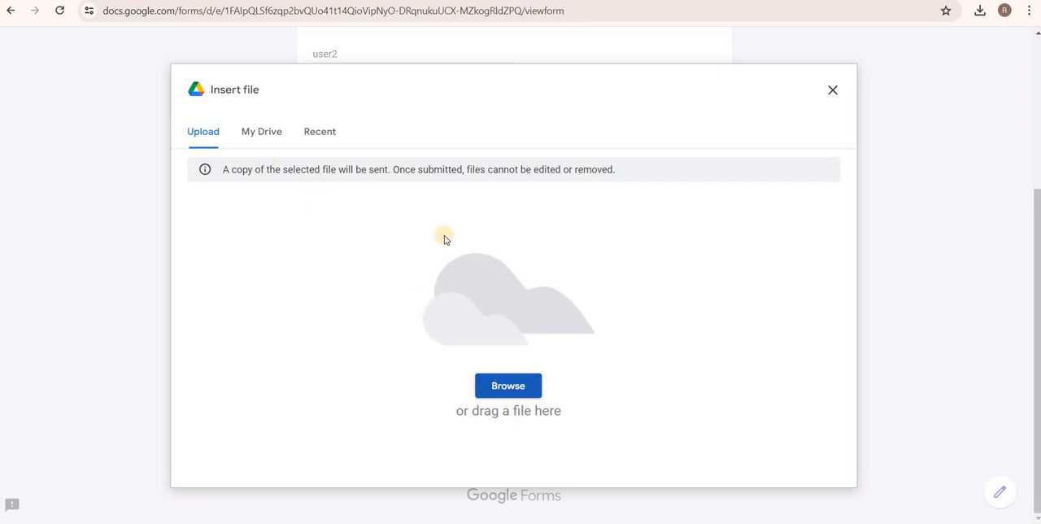
pyautogui.click(312, 89)
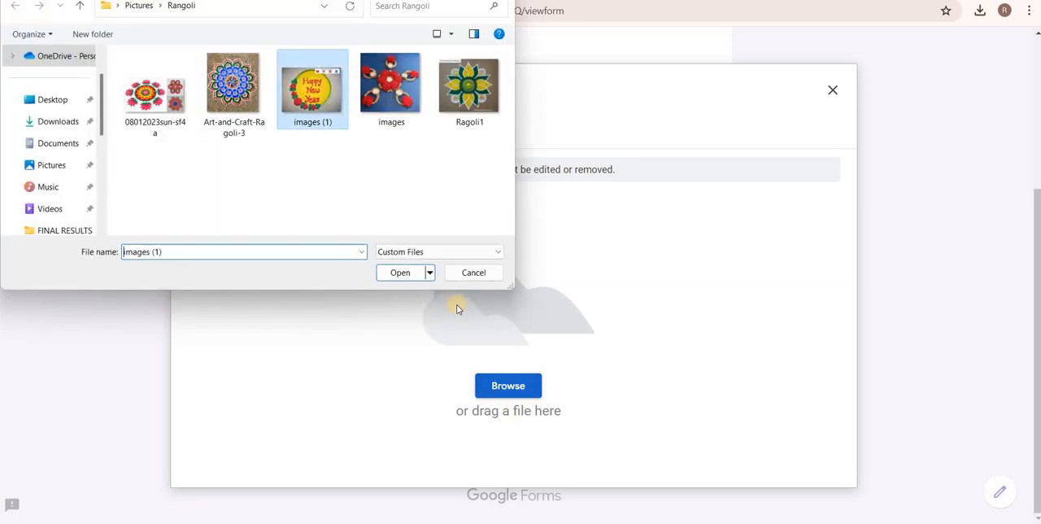
pyautogui.click(396, 273)
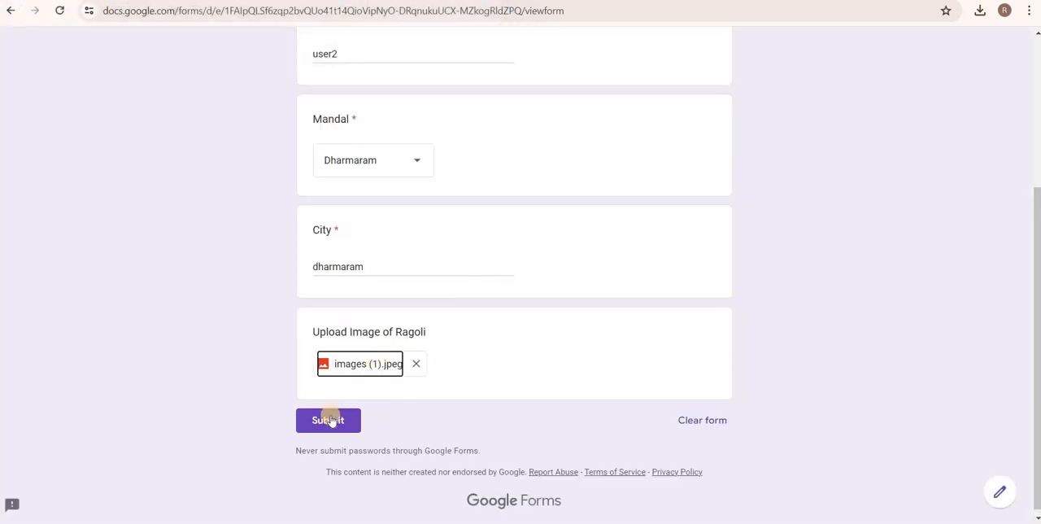
pyautogui.click(329, 420)
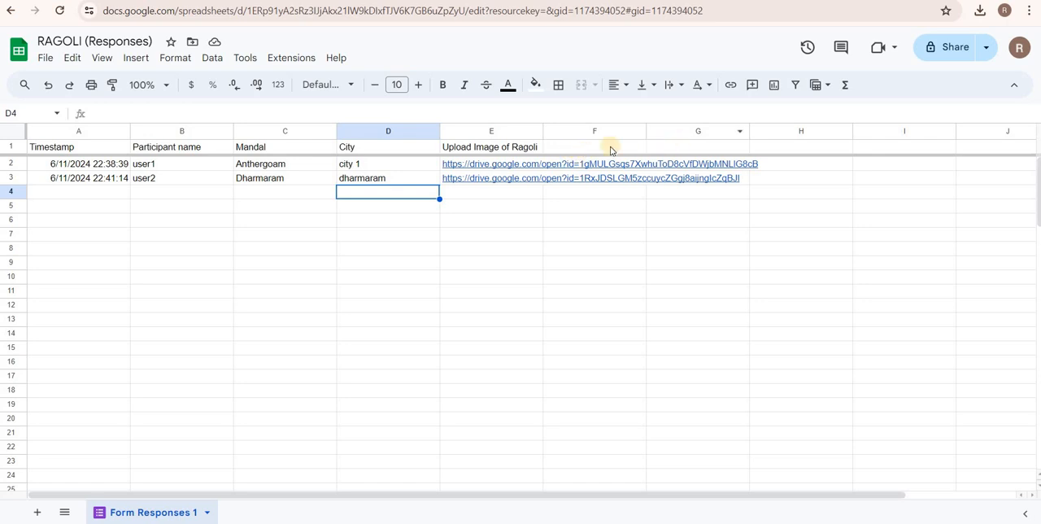
# Widen the Upload Image of Ragoli column in the response sheet to fit its links and set its text wrapping to wrap.
pyautogui.moveTo(543, 131); pyautogui.dragTo(784, 153)
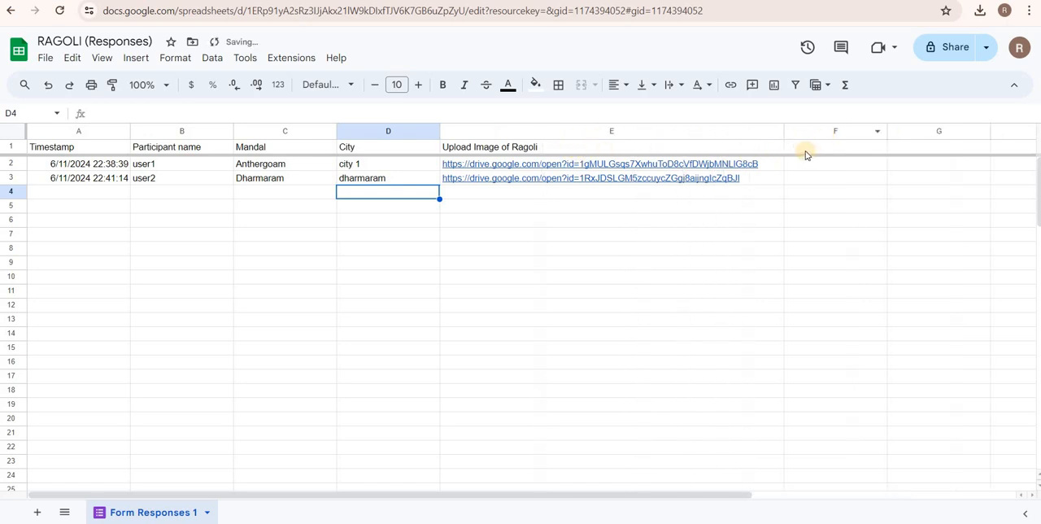
pyautogui.click(666, 131)
pyautogui.click(678, 85)
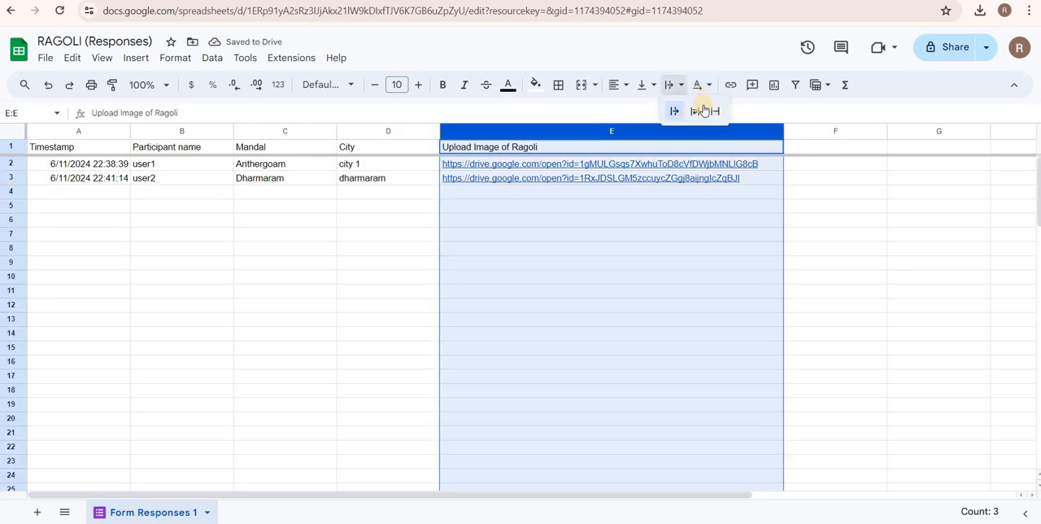
pyautogui.click(695, 111)
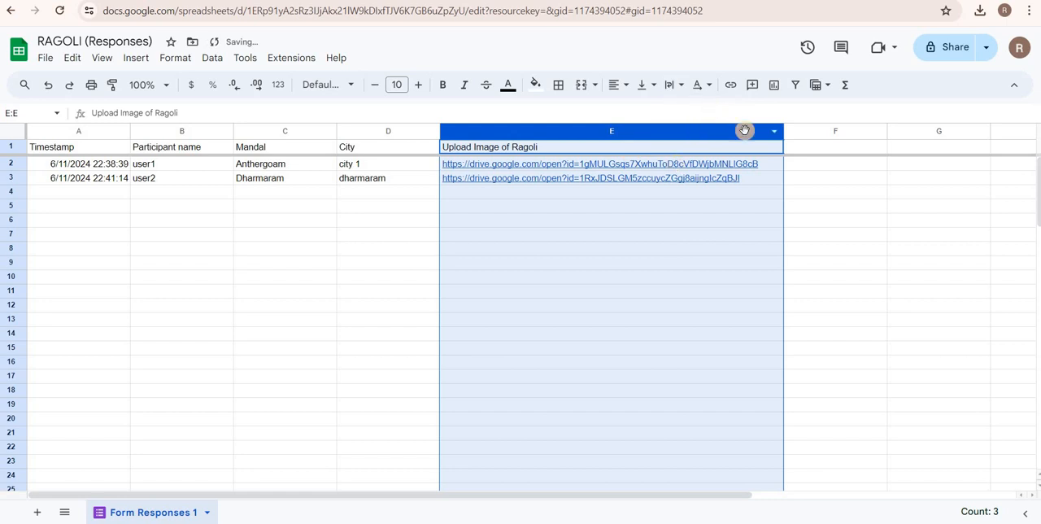
pyautogui.rightClick(601, 114)
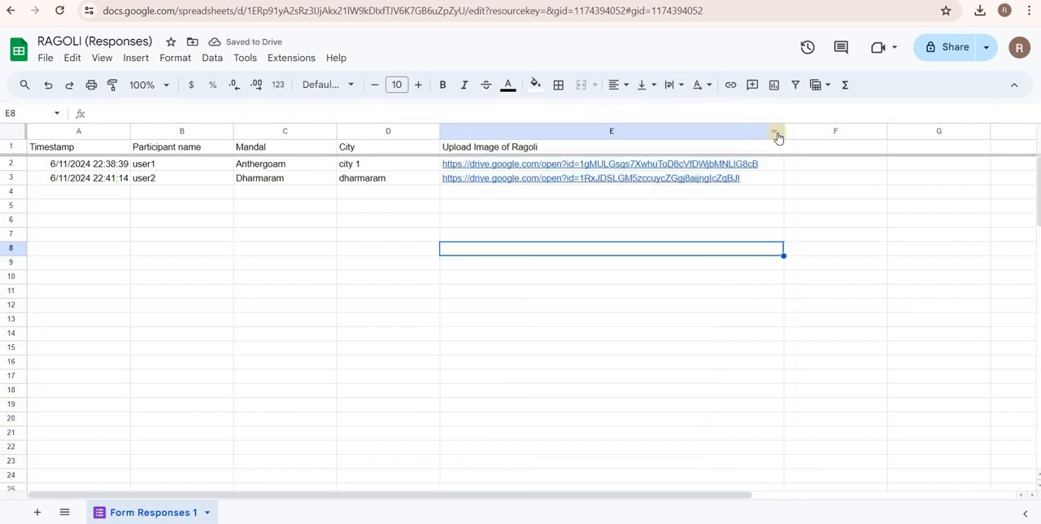
# Narrow the Upload Image of Ragoli column so its links wrap, and enter the header "Extract Image" in cell F1.
pyautogui.moveTo(783, 131); pyautogui.dragTo(571, 131)
pyautogui.click(617, 149)
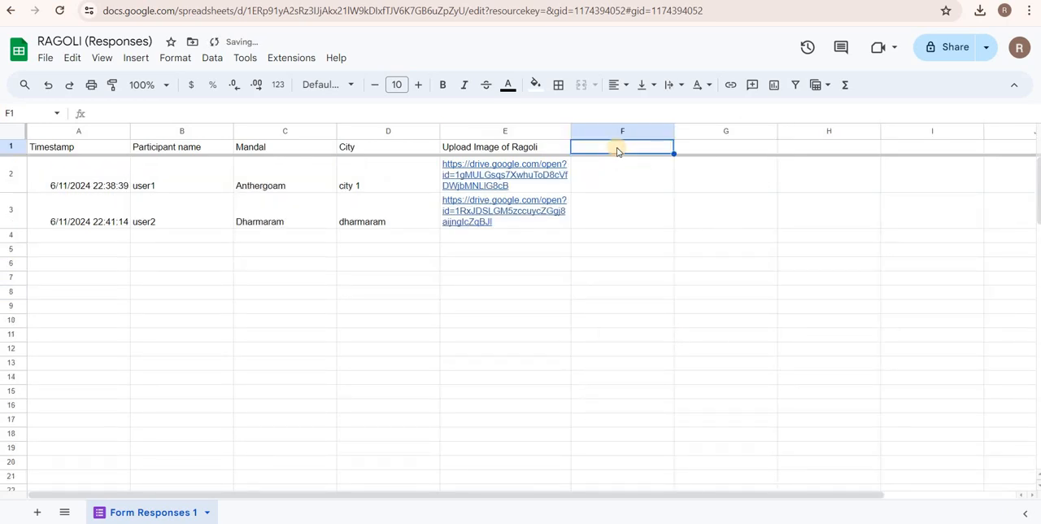
pyautogui.write('Extr')
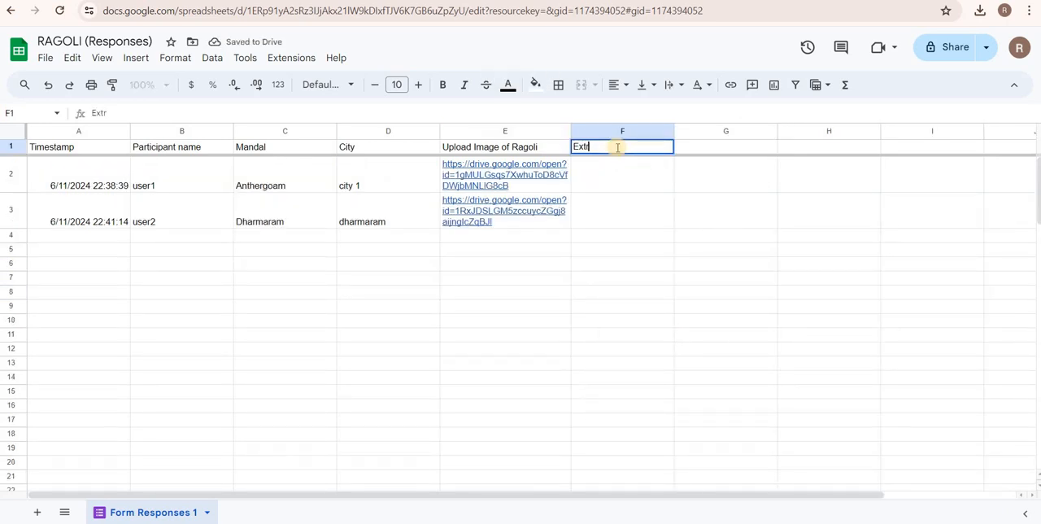
pyautogui.write('act Ima')
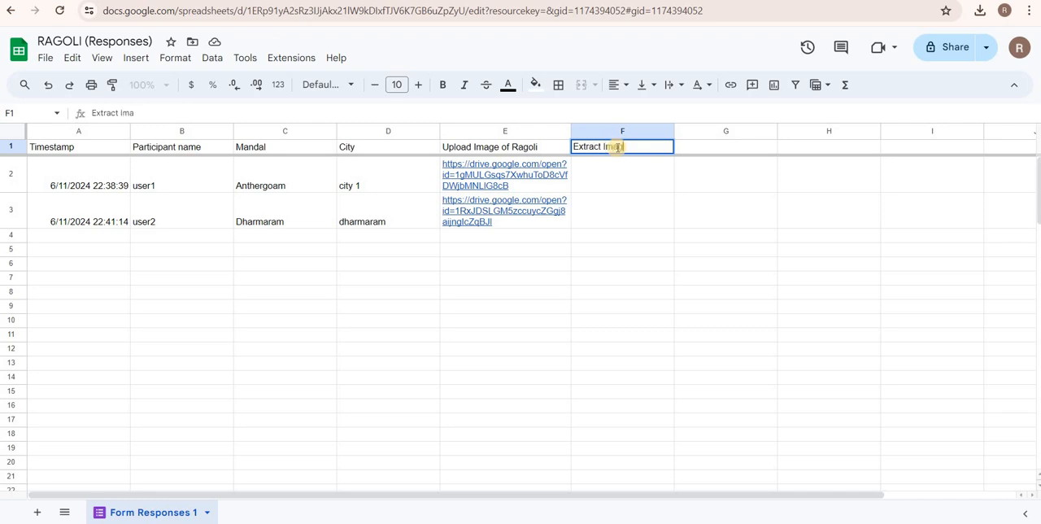
pyautogui.write('ge')
pyautogui.press('Return')
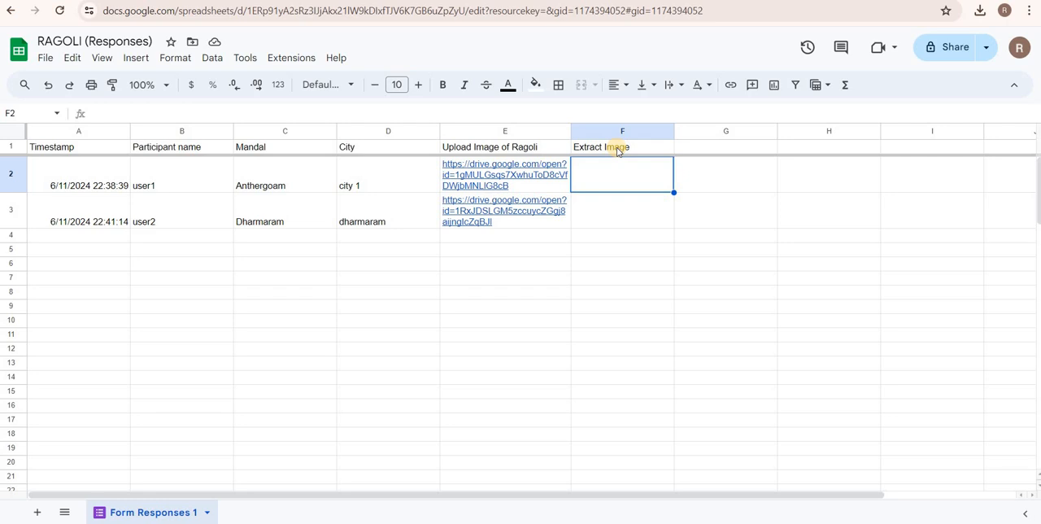
# Begin an IMAGE formula in cell F2 with =image(.
pyautogui.doubleClick(603, 169)
pyautogui.write('=')
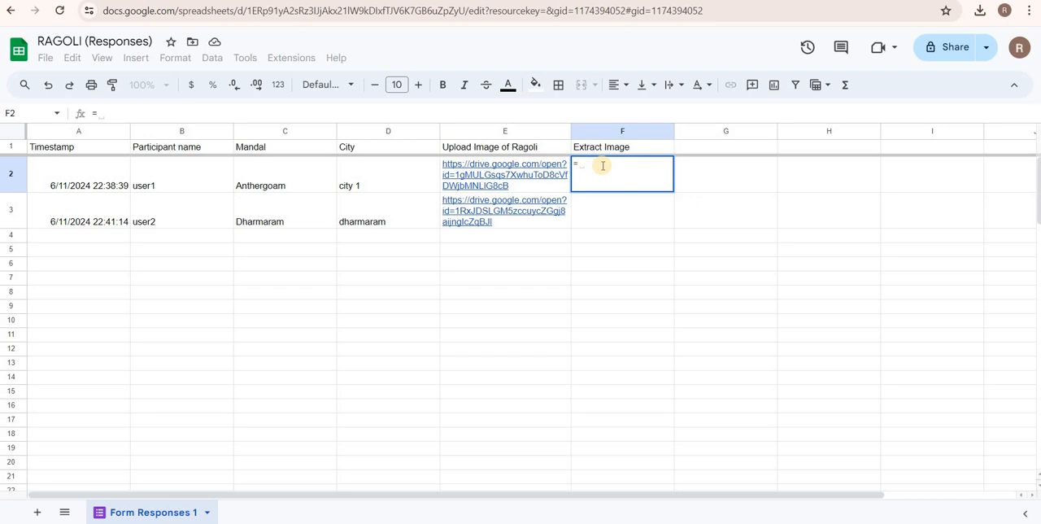
pyautogui.write('i')
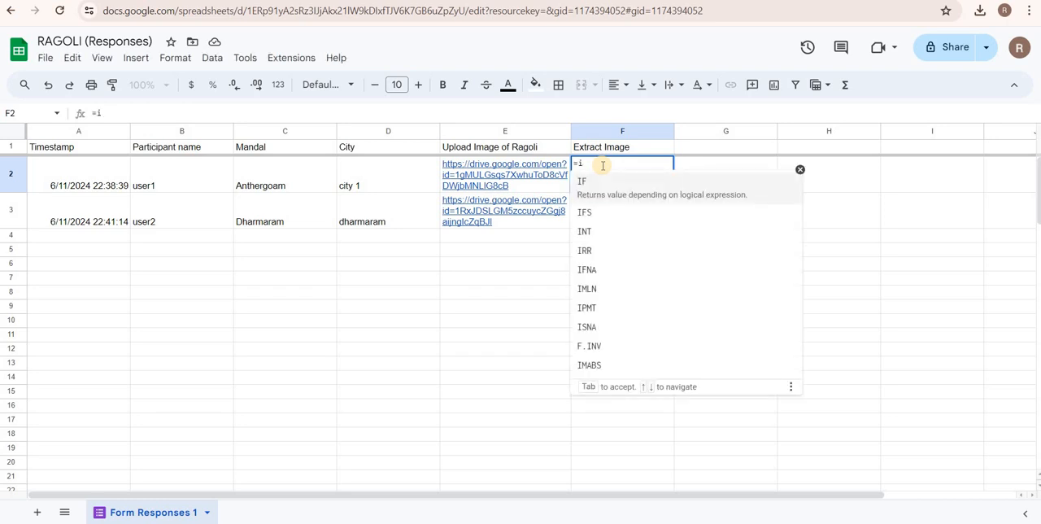
pyautogui.write('mage')
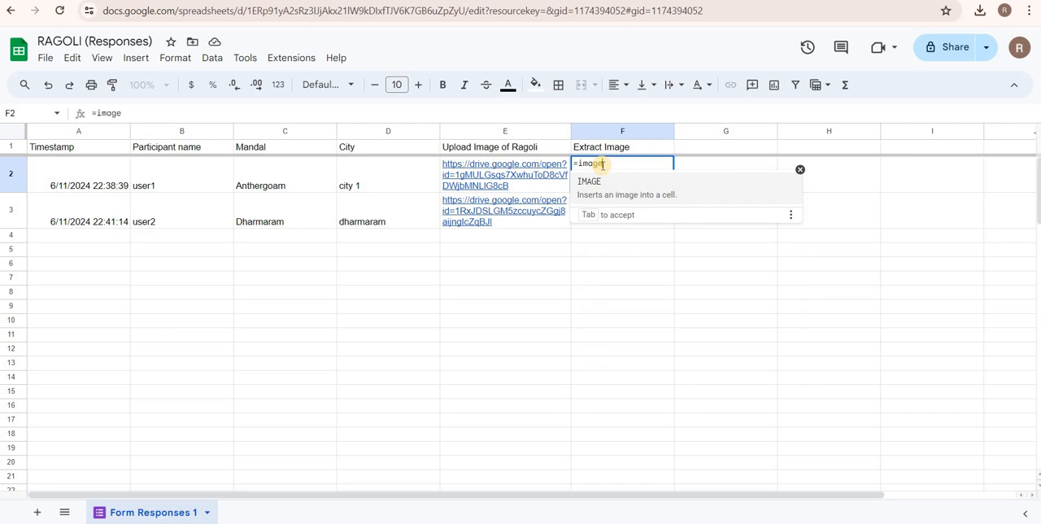
pyautogui.write('(')
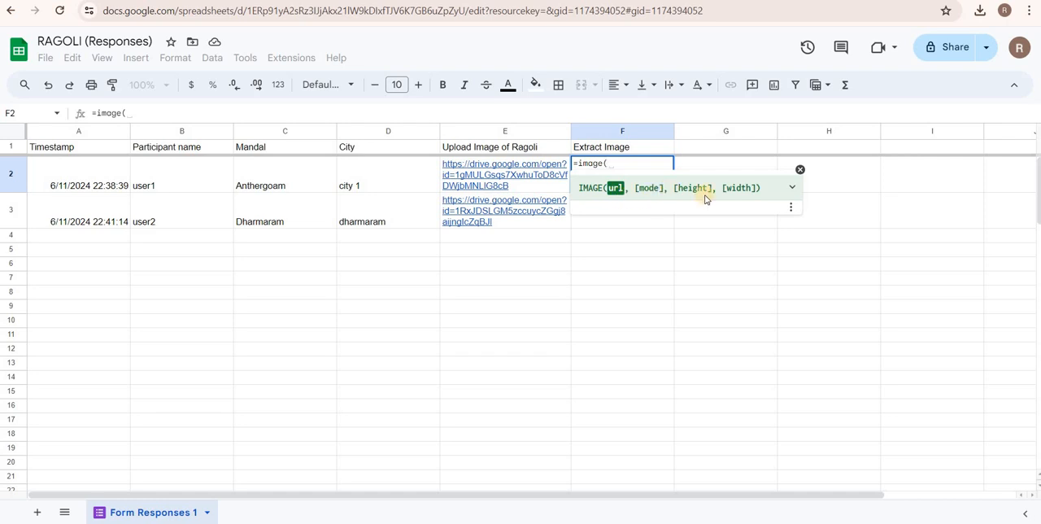
# Examine the IMAGE function's help for its syntax and its url, mode, height and width arguments.
pyautogui.click(794, 192)
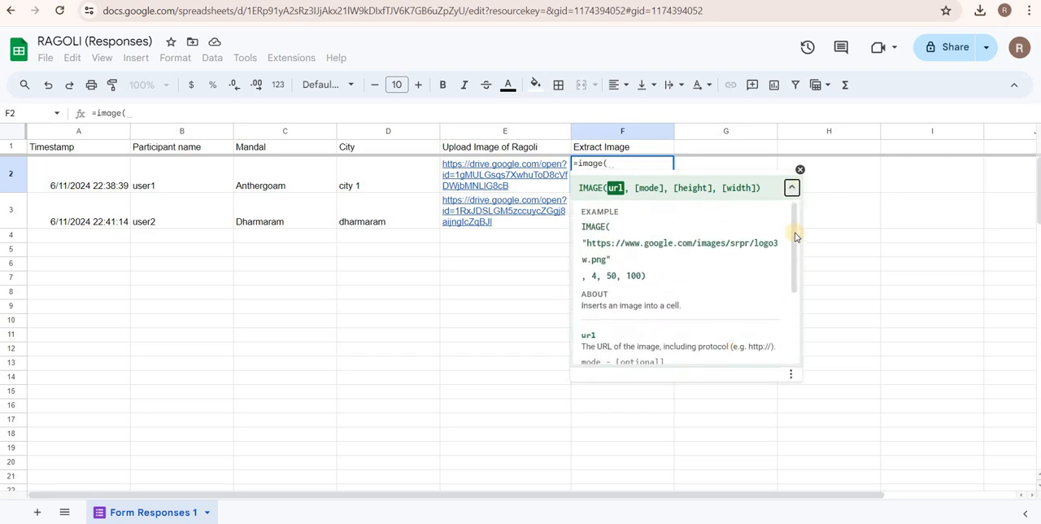
pyautogui.moveTo(797, 279); pyautogui.dragTo(809, 325)
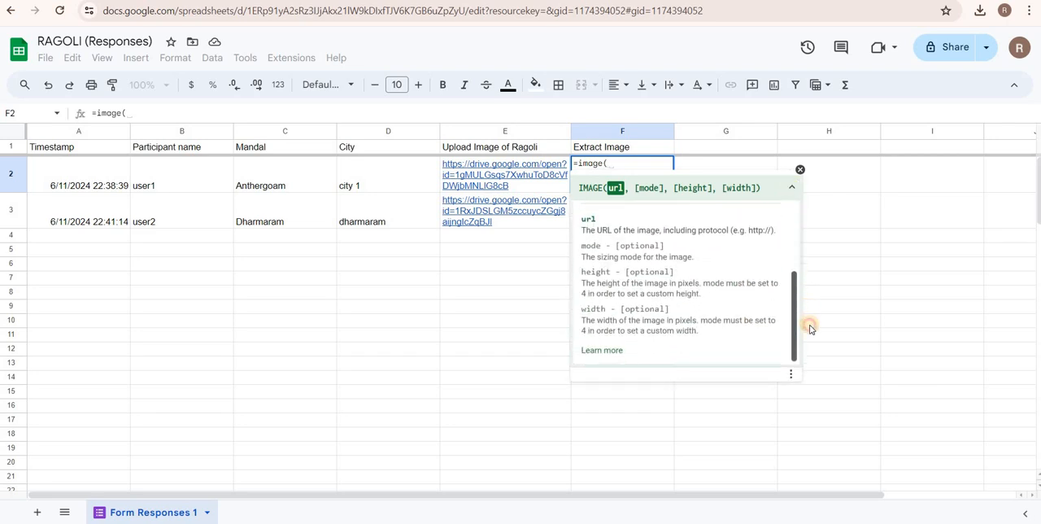
pyautogui.click(600, 351)
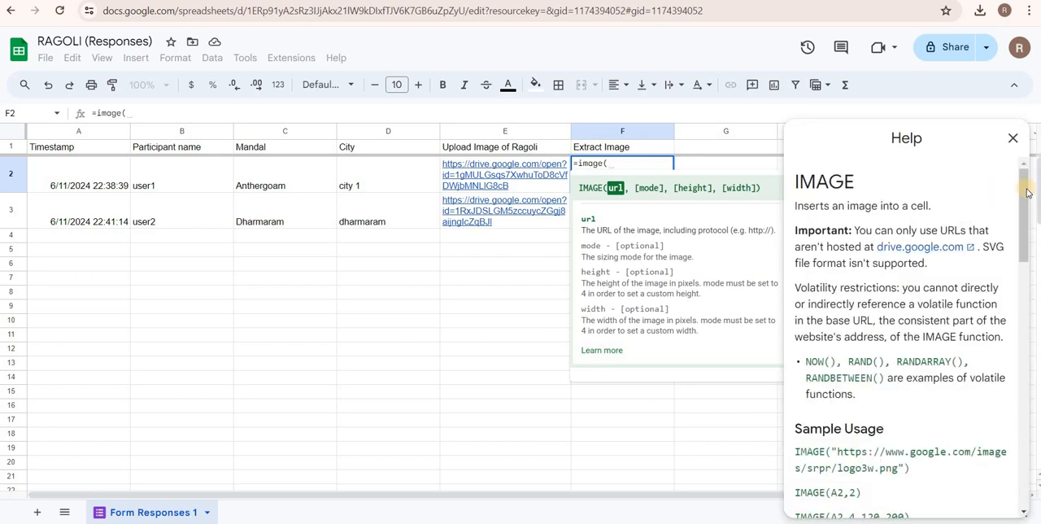
pyautogui.scroll(-3, 1025, 211)
pyautogui.scroll(-2, 907, 337)
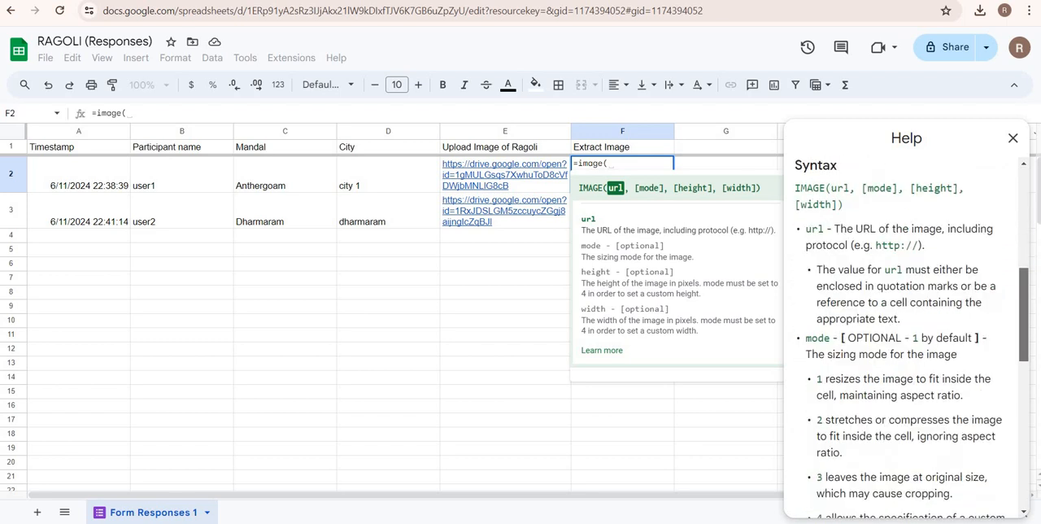
pyautogui.scroll(-1, 838, 207)
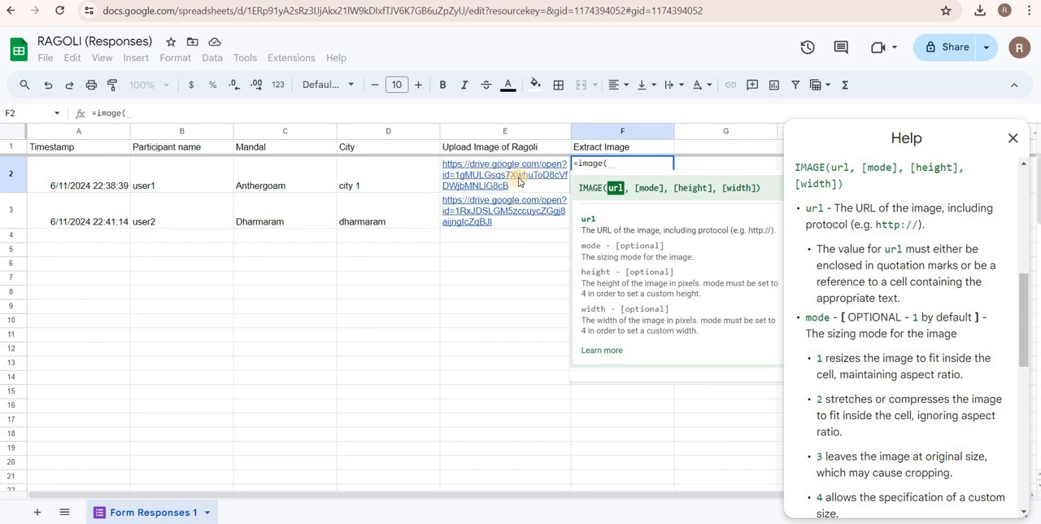
pyautogui.moveTo(537, 185)
pyautogui.moveTo(1023, 303); pyautogui.dragTo(1030, 343)
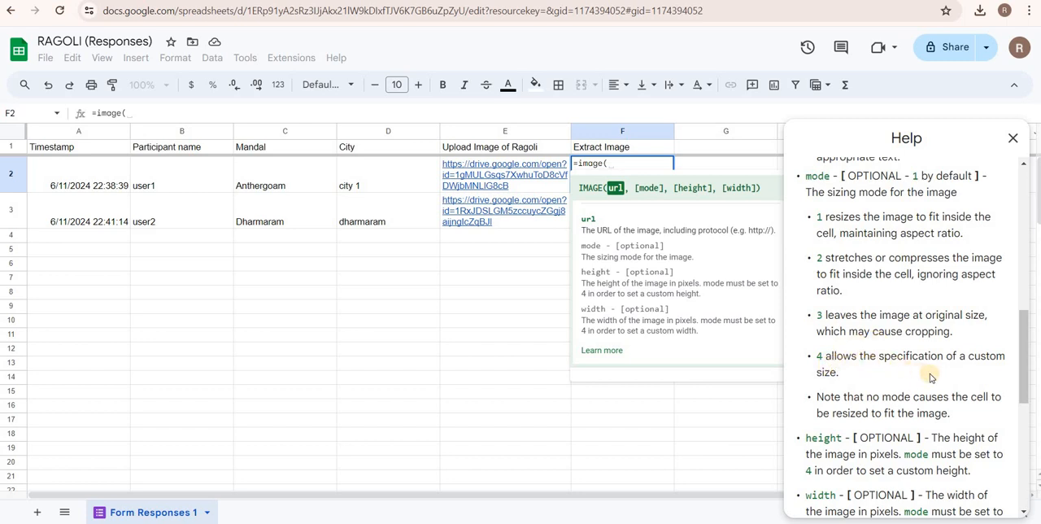
pyautogui.rightClick(1028, 396)
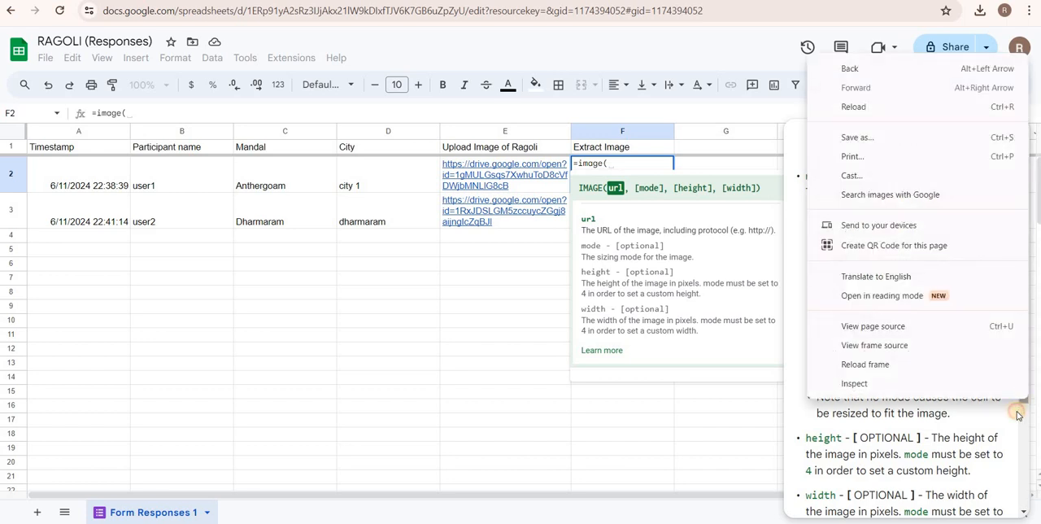
pyautogui.click(1018, 416)
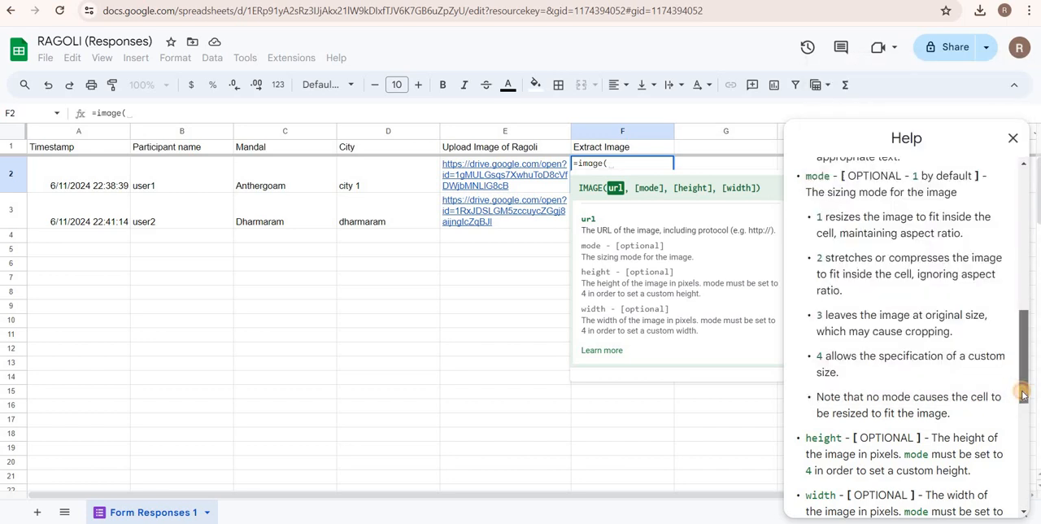
pyautogui.moveTo(1023, 399); pyautogui.dragTo(1024, 440)
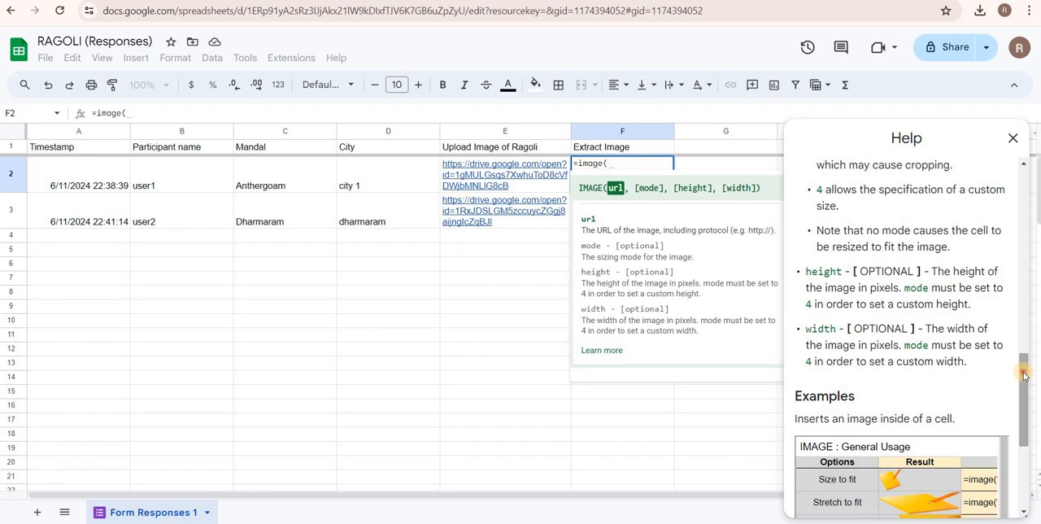
pyautogui.moveTo(1024, 374); pyautogui.dragTo(1022, 393)
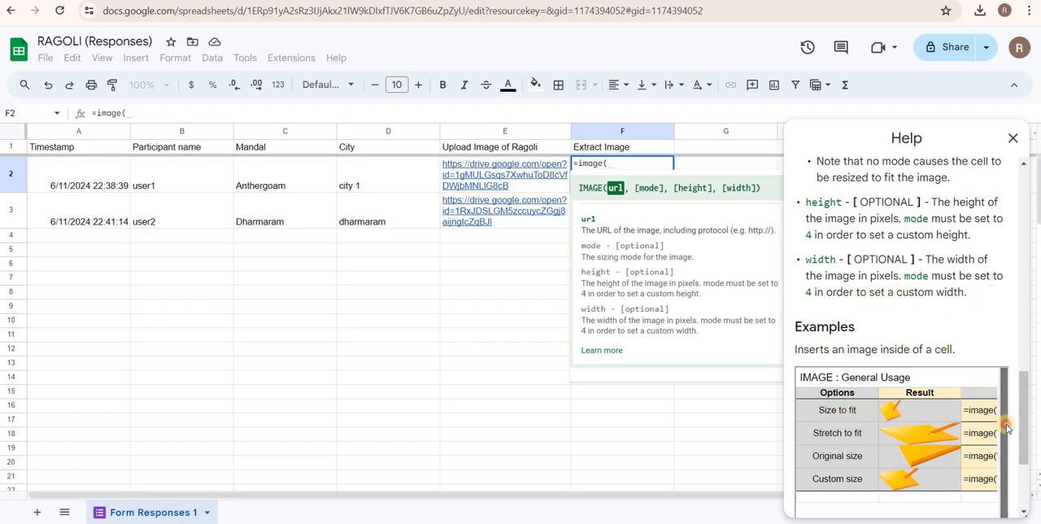
# Review the general usage examples in the IMAGE help, and close the help and the formula hint.
pyautogui.scroll(-1, 1008, 429)
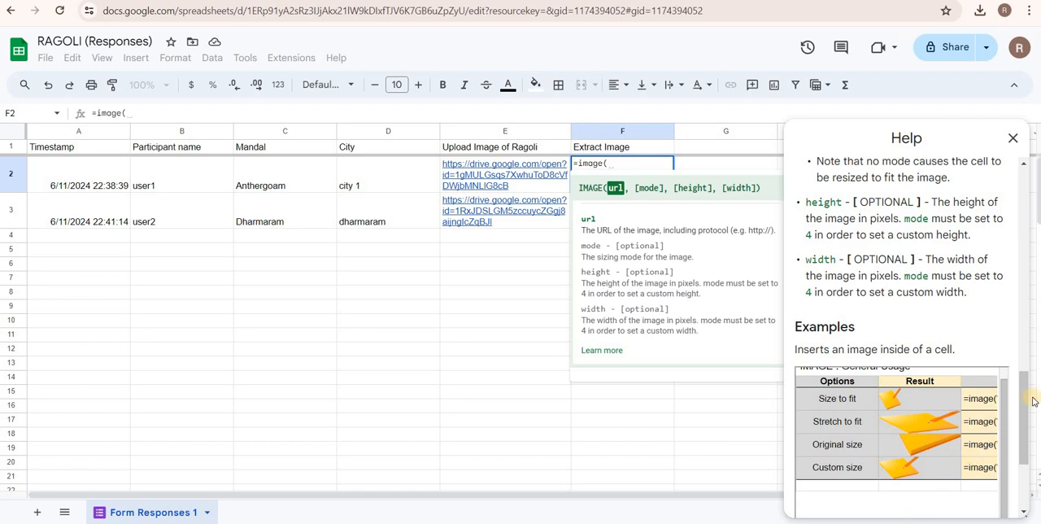
pyautogui.moveTo(1031, 402); pyautogui.dragTo(1031, 421)
pyautogui.moveTo(985, 473); pyautogui.dragTo(1006, 470)
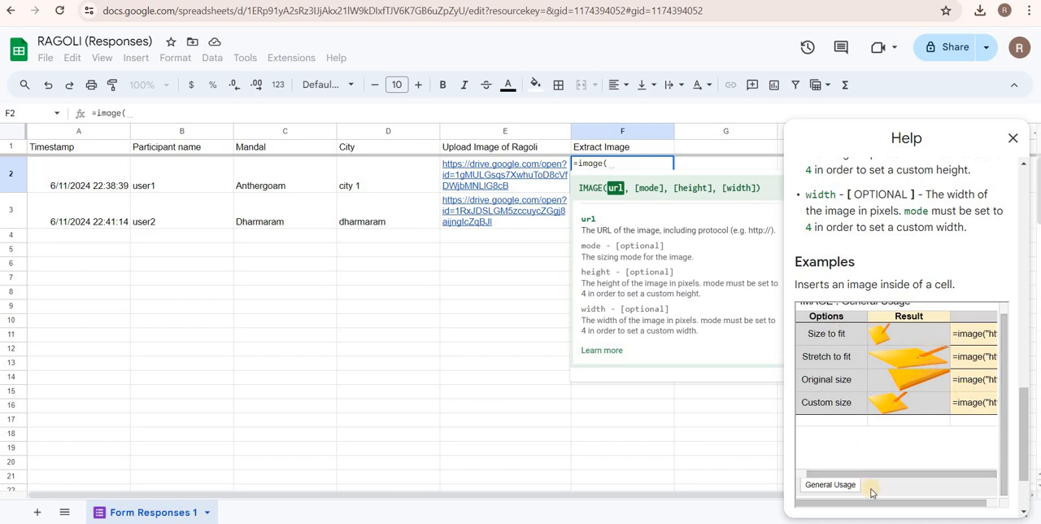
pyautogui.click(936, 451)
pyautogui.click(844, 384)
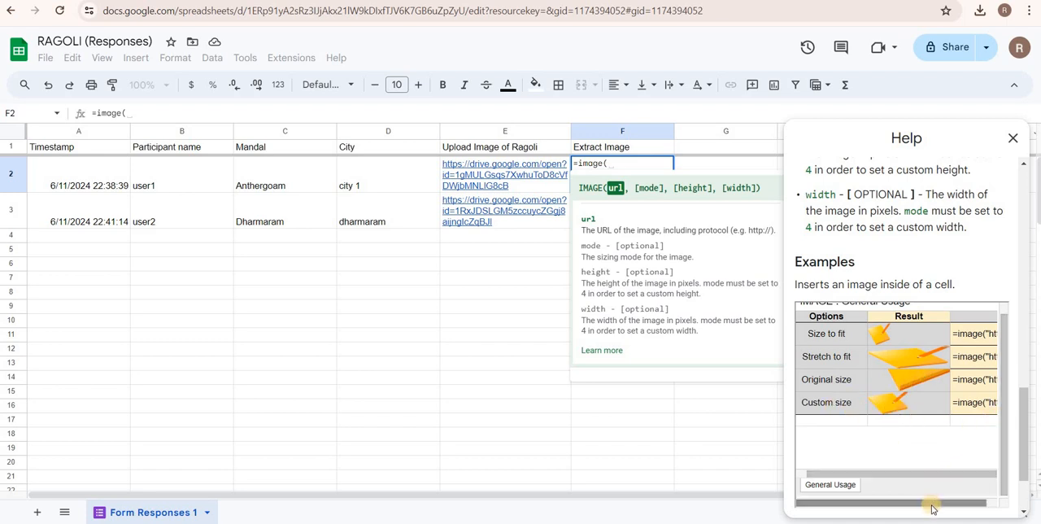
pyautogui.click(988, 518)
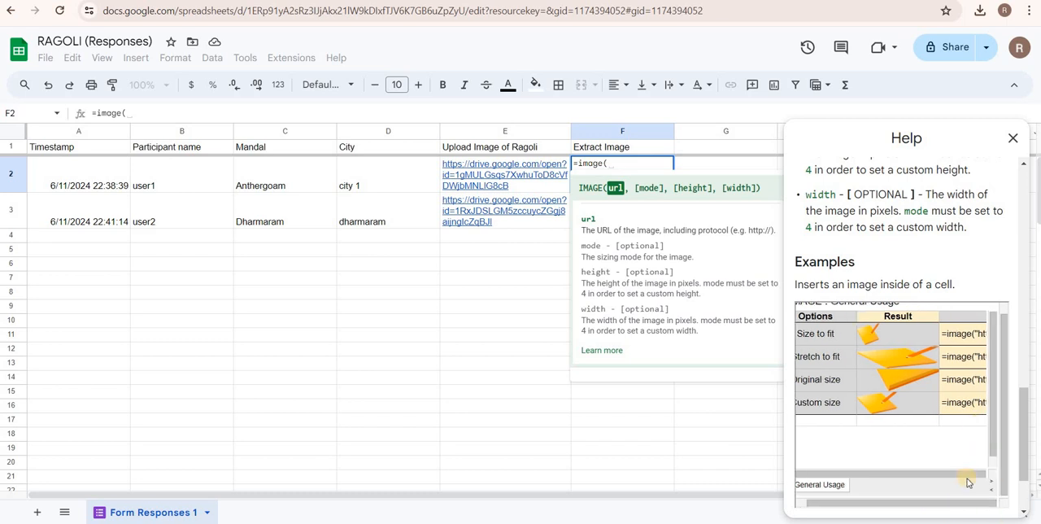
pyautogui.click(991, 474)
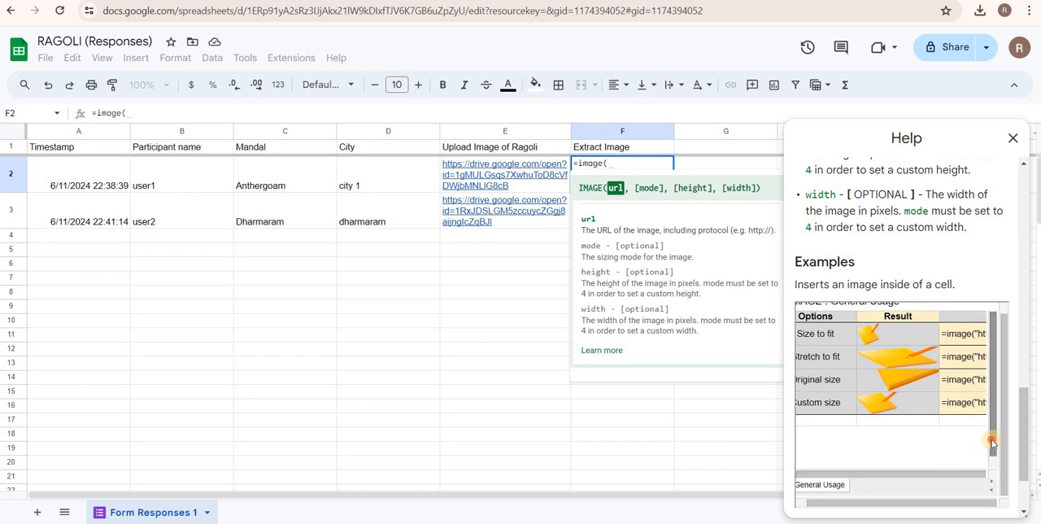
pyautogui.moveTo(991, 440); pyautogui.dragTo(989, 317)
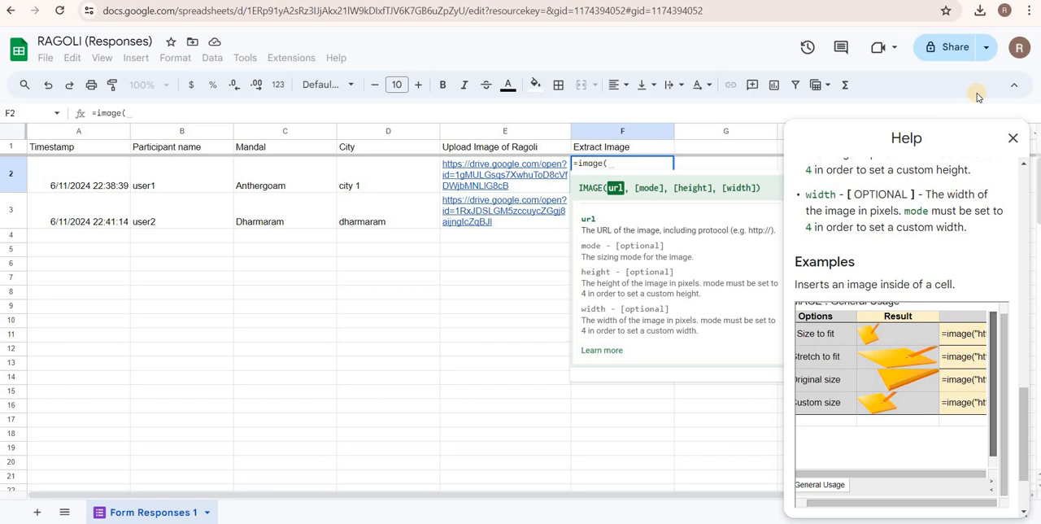
pyautogui.click(1014, 140)
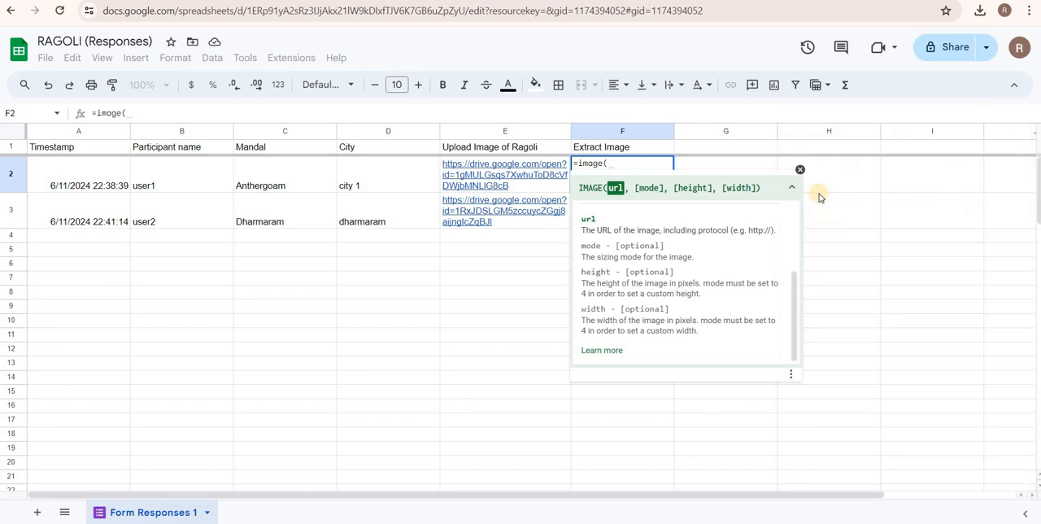
pyautogui.click(800, 173)
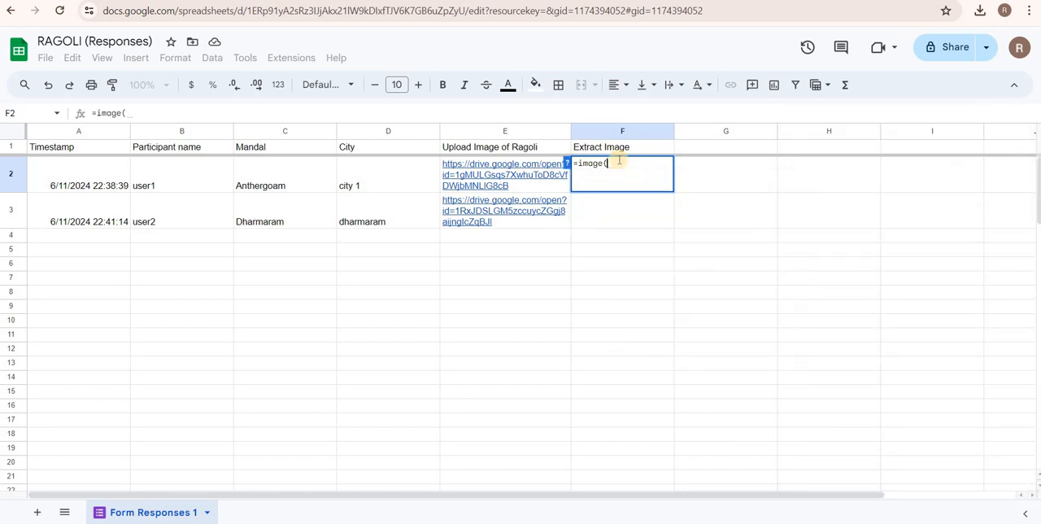
pyautogui.click(619, 160)
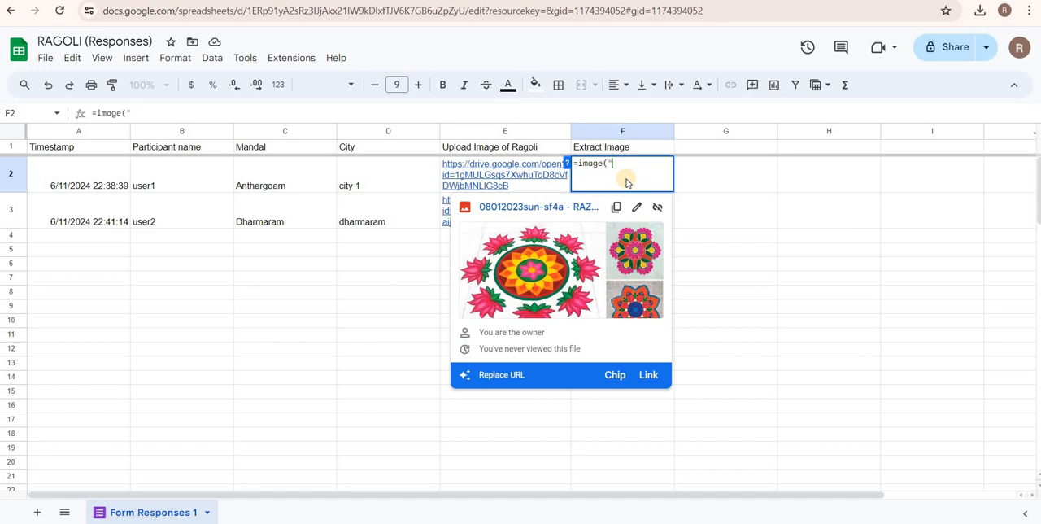
pyautogui.write('http://drive')
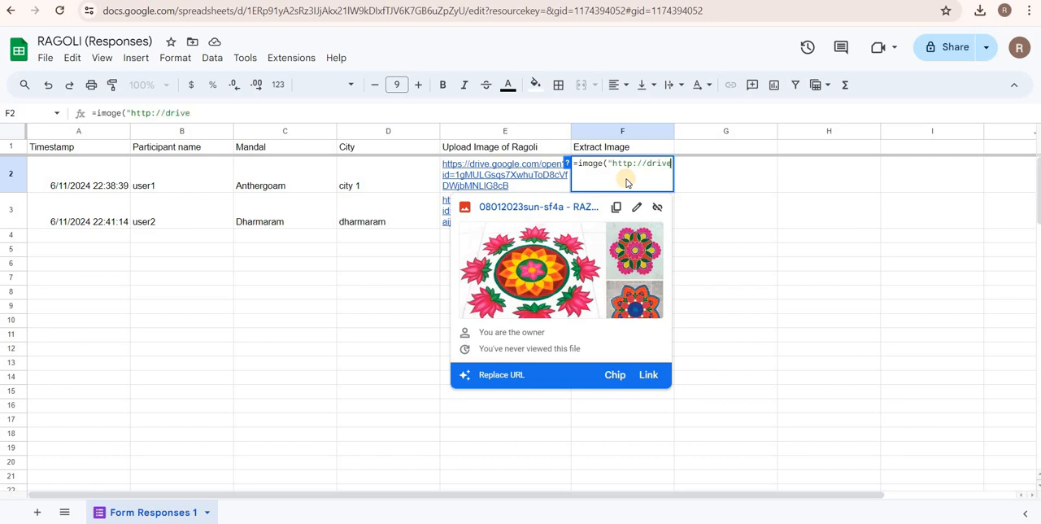
pyautogui.write('.google')
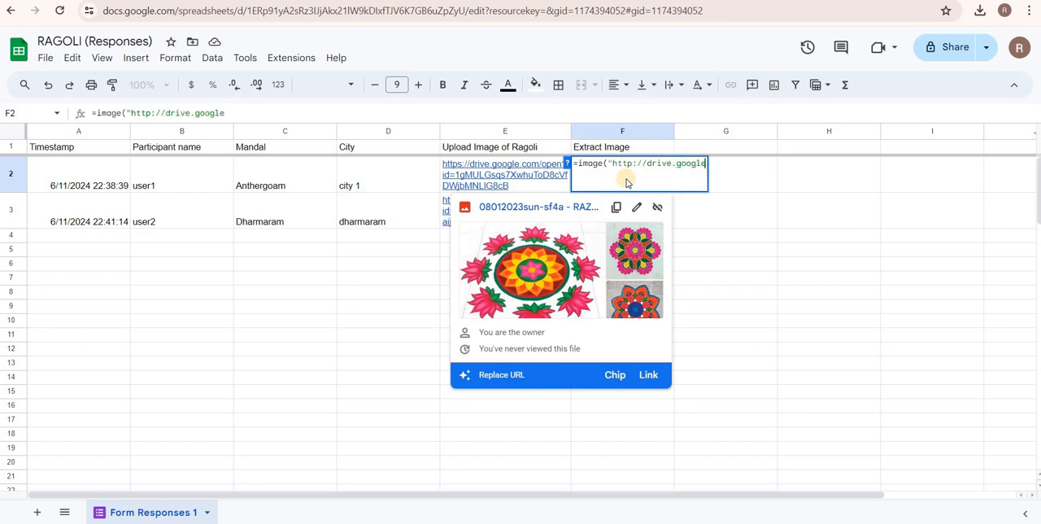
pyautogui.write('.com')
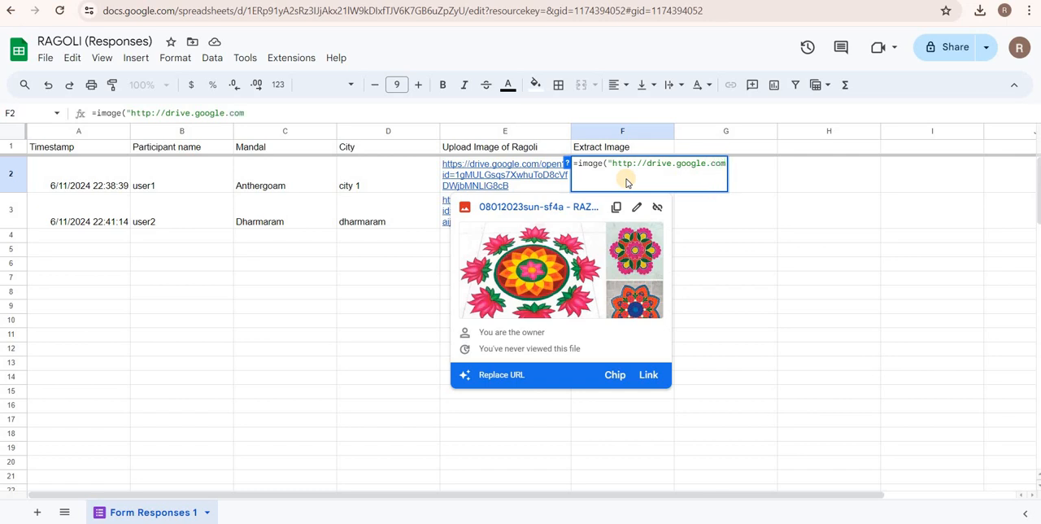
pyautogui.write('/uc?')
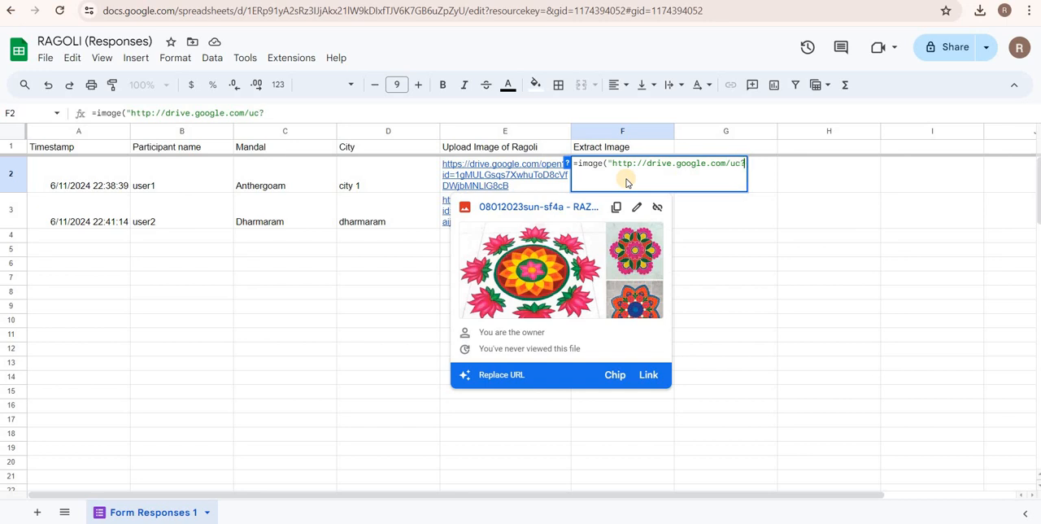
pyautogui.write('export')
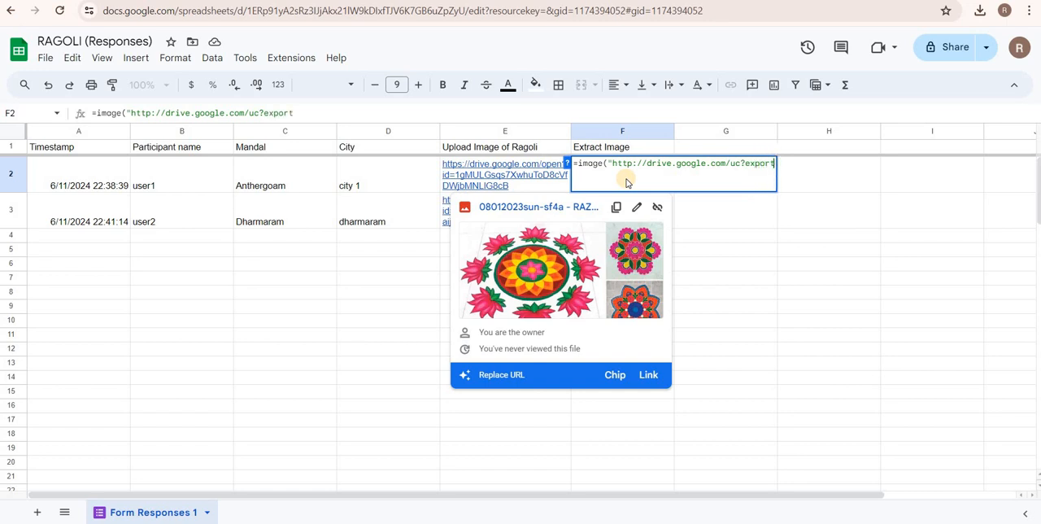
pyautogui.write('=view')
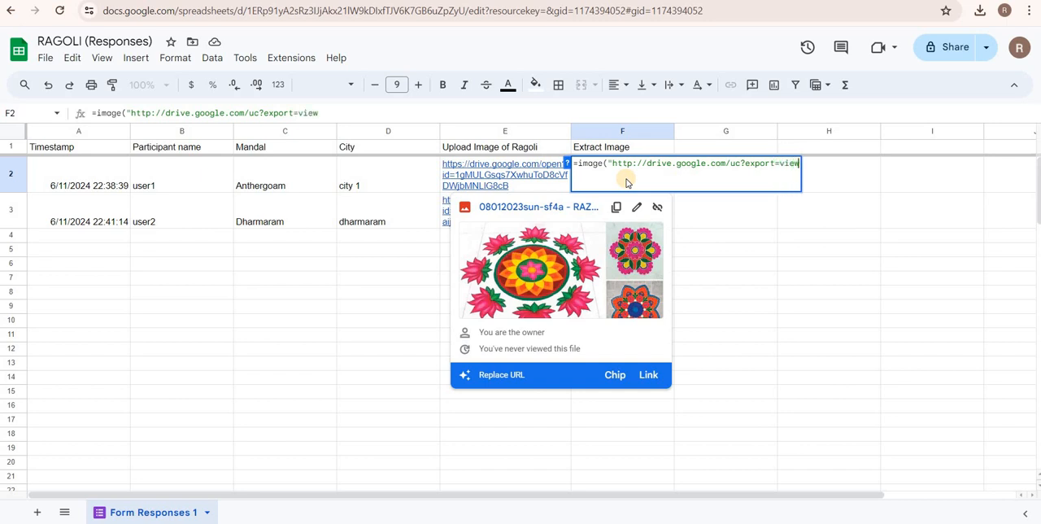
pyautogui.write('&id="')
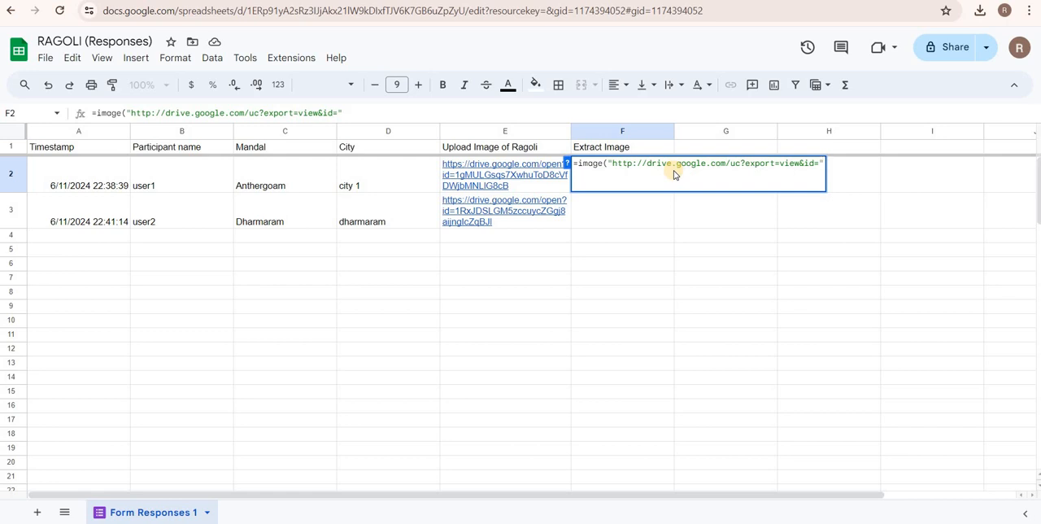
# Append a MID function to the URL with &mid( and use e2:e as its string argument.
pyautogui.write('&')
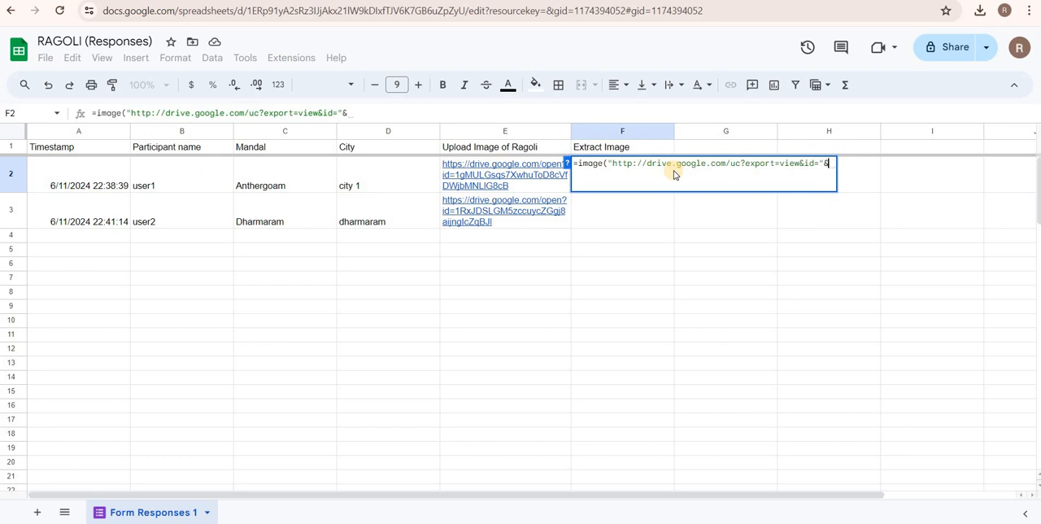
pyautogui.write('mid')
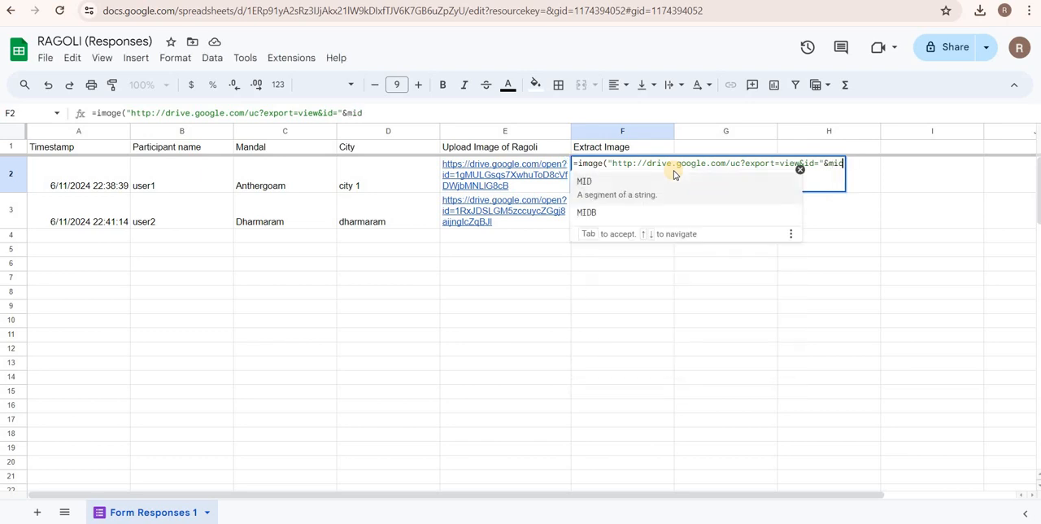
pyautogui.write('(')
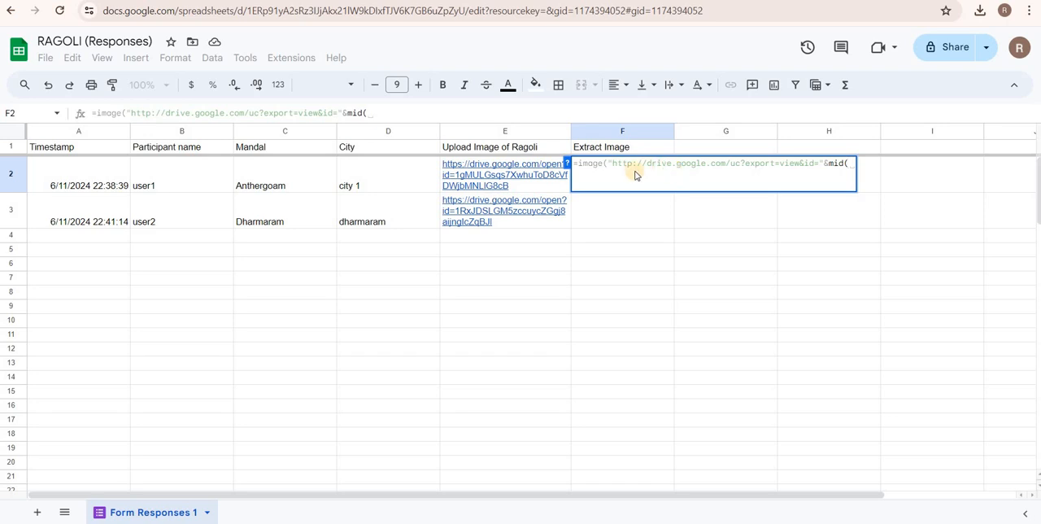
pyautogui.click(567, 168)
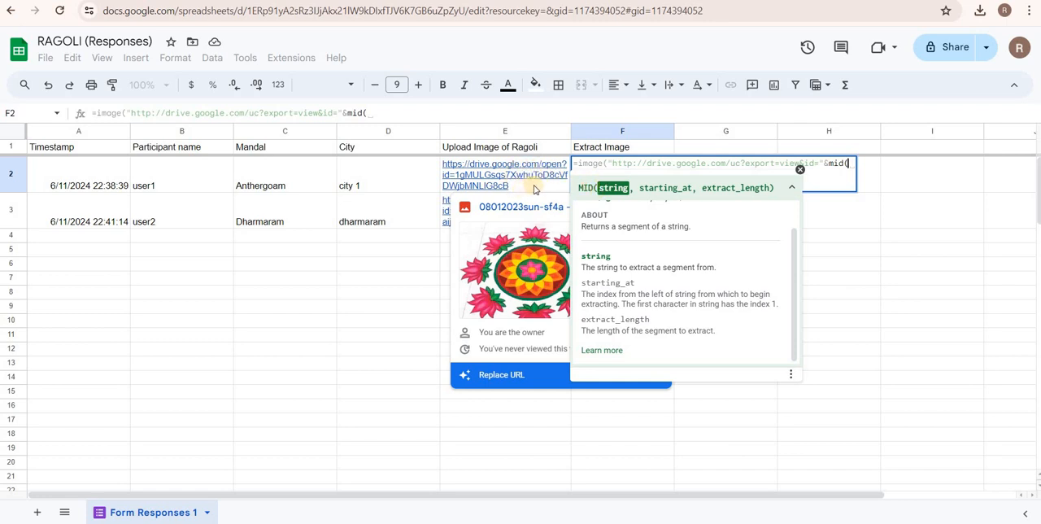
pyautogui.write('e2')
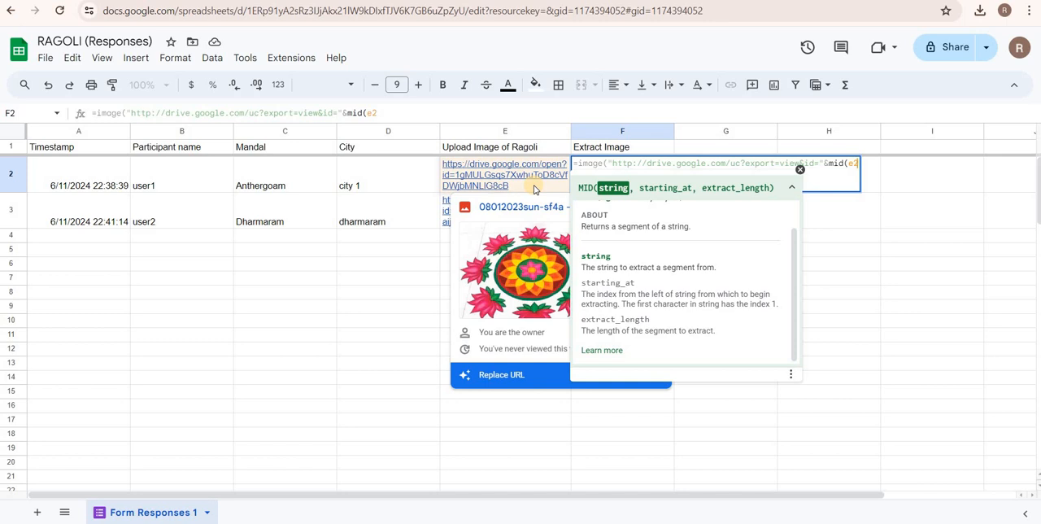
pyautogui.write(':')
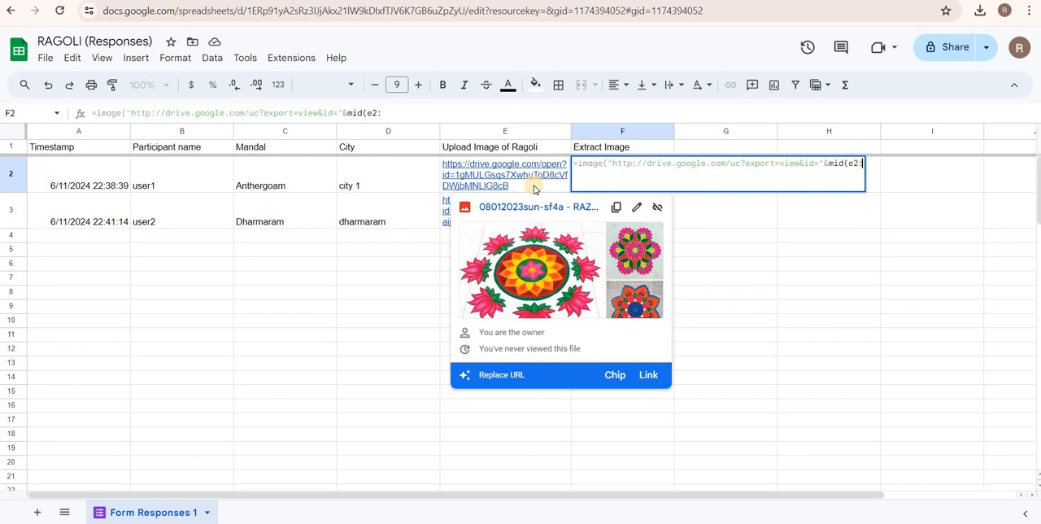
pyautogui.write('e')
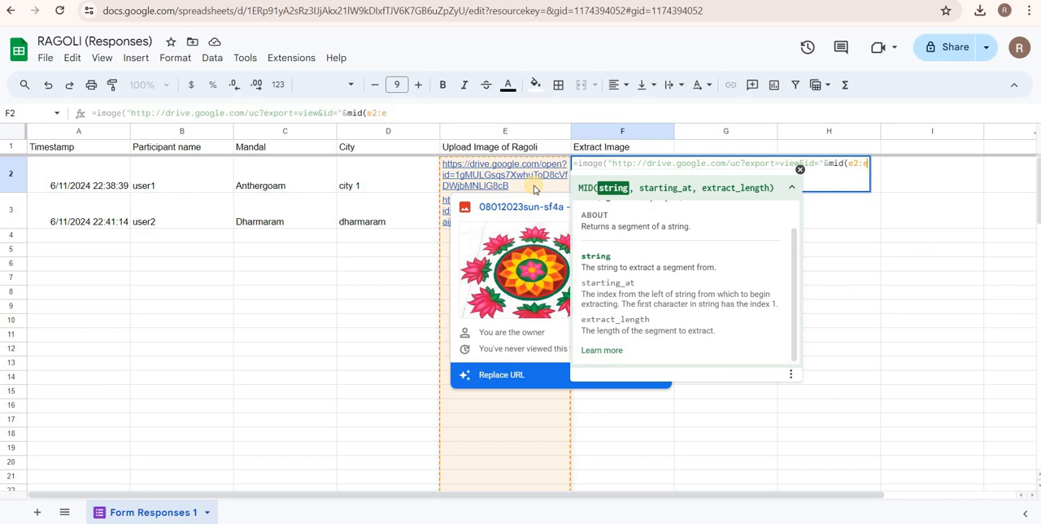
# Complete the MID function with starting position 34 and extract length 33, including its closing parenthesis.
pyautogui.write(',')
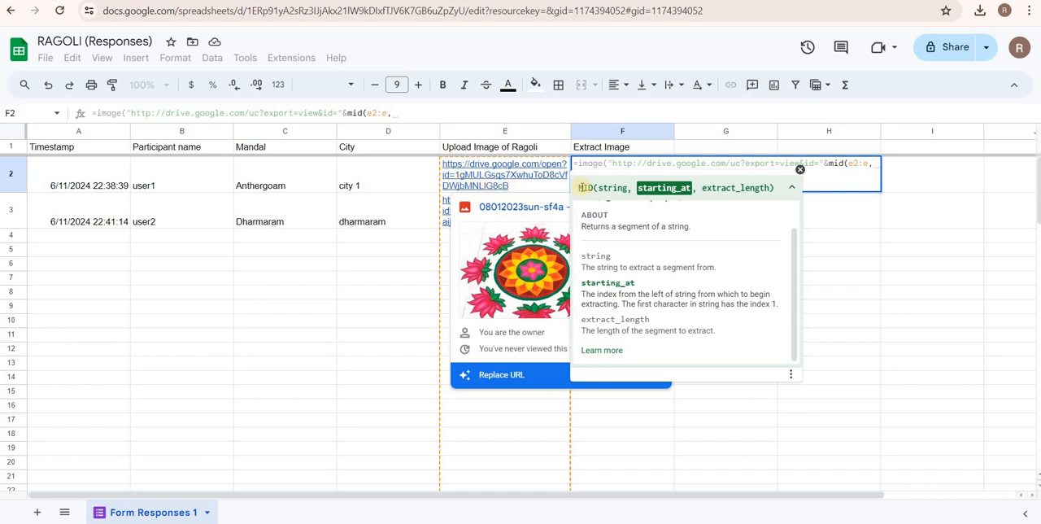
pyautogui.write('34')
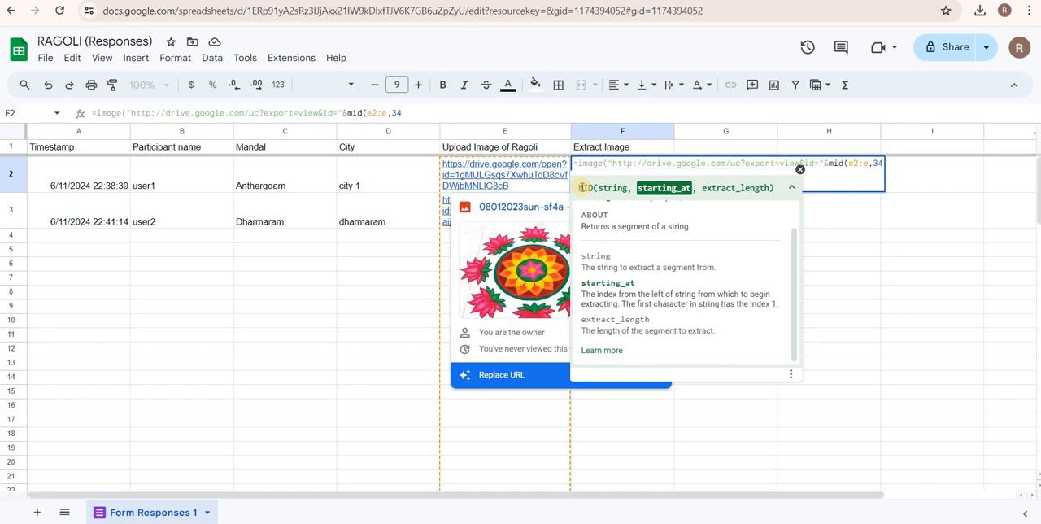
pyautogui.write(',')
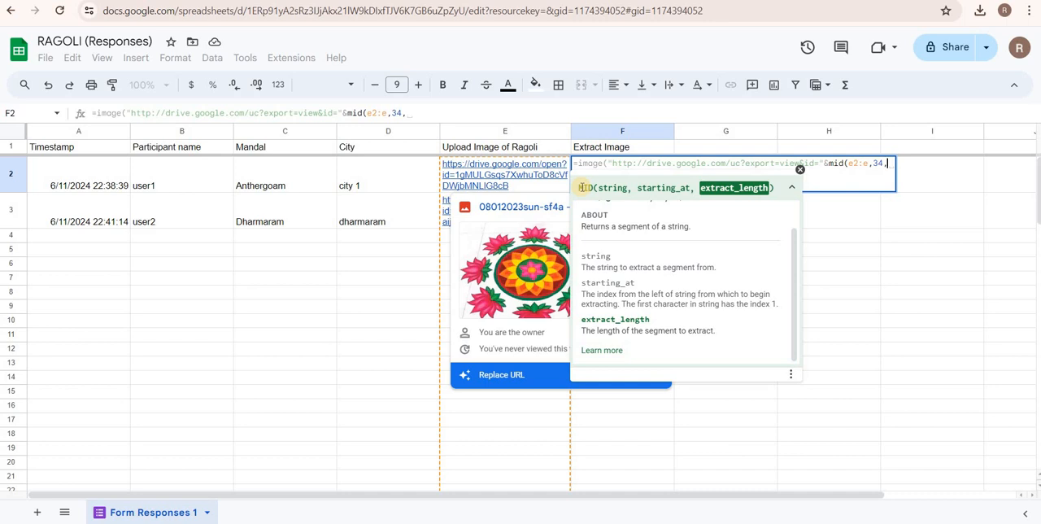
pyautogui.write('33')
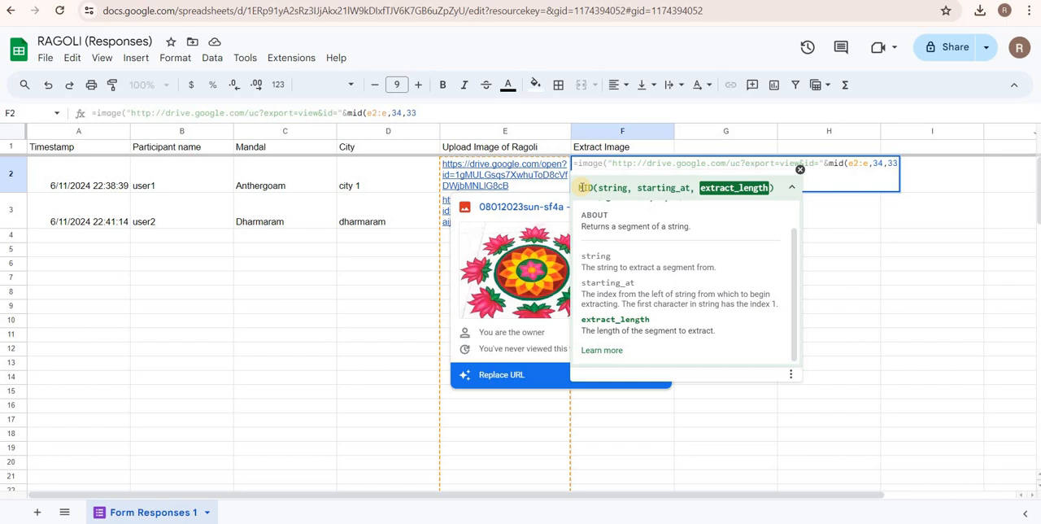
pyautogui.write(')')
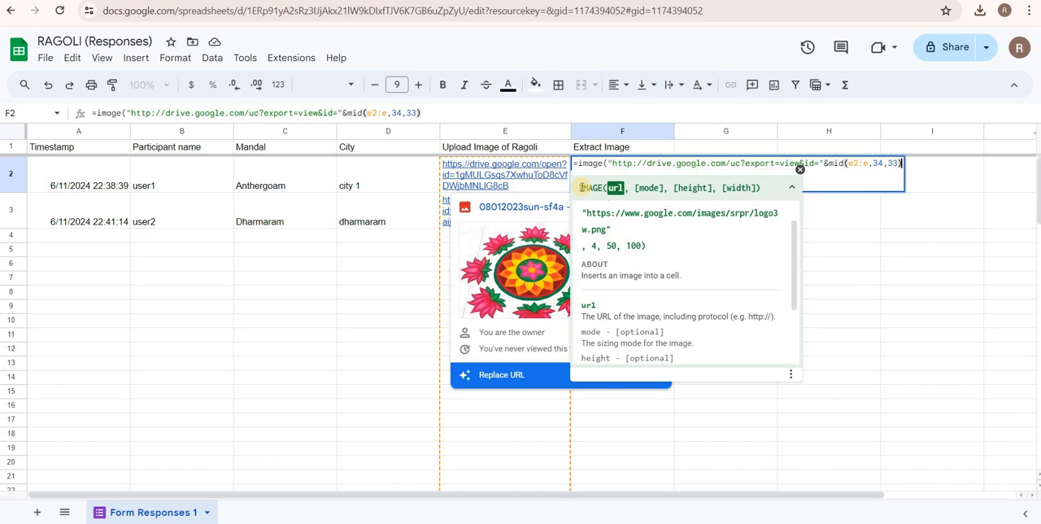
# Set the IMAGE function's mode argument to 4 and continue to the height argument.
pyautogui.write(',')
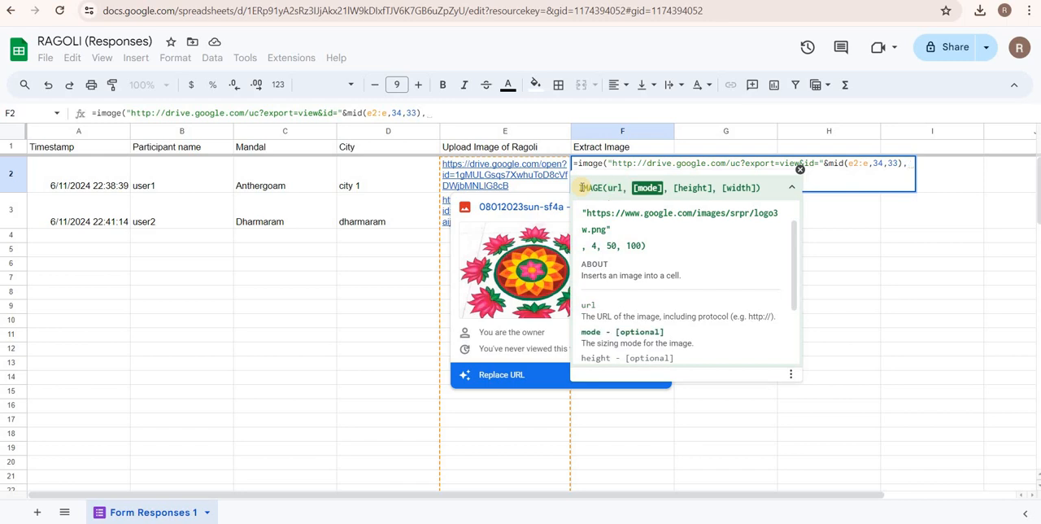
pyautogui.write('4')
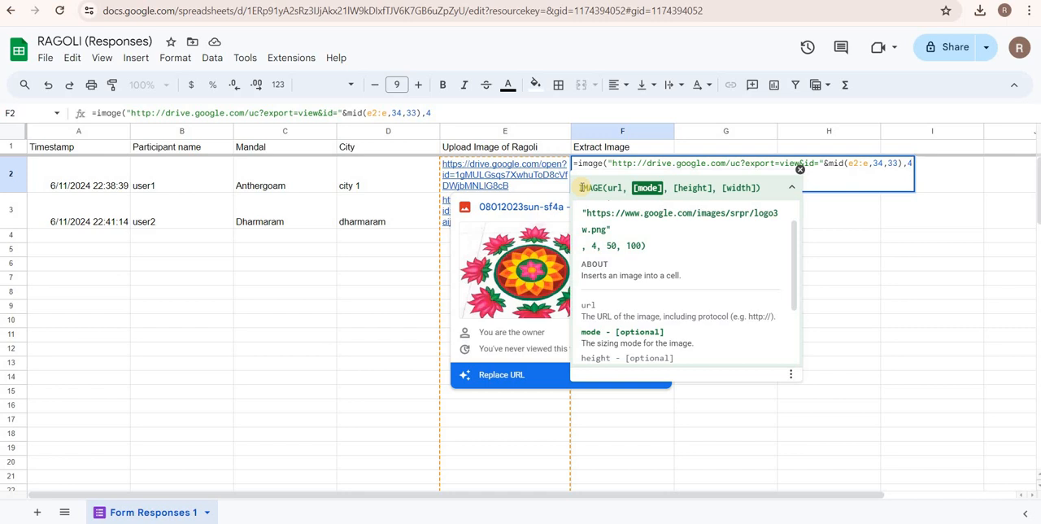
pyautogui.write(',')
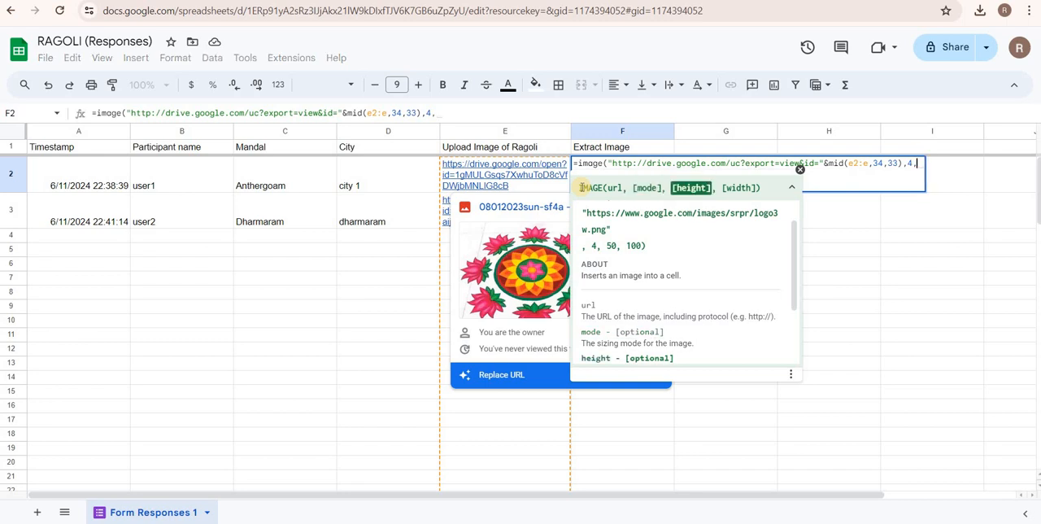
pyautogui.write('50')
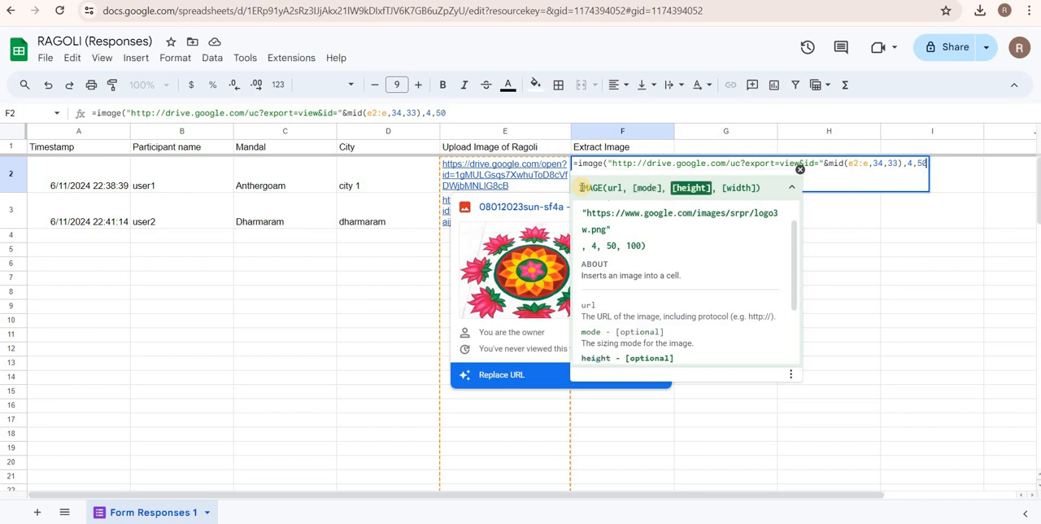
pyautogui.write(',1')
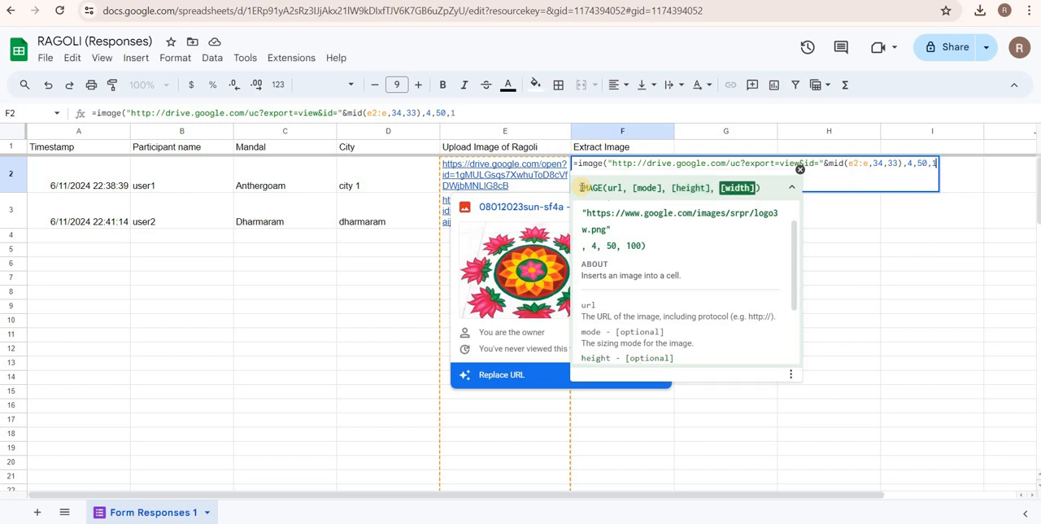
pyautogui.write('00')
pyautogui.press('BackSpace')
pyautogui.press('BackSpace')
pyautogui.press('BackSpace')
pyautogui.press('BackSpace')
pyautogui.press('BackSpace')
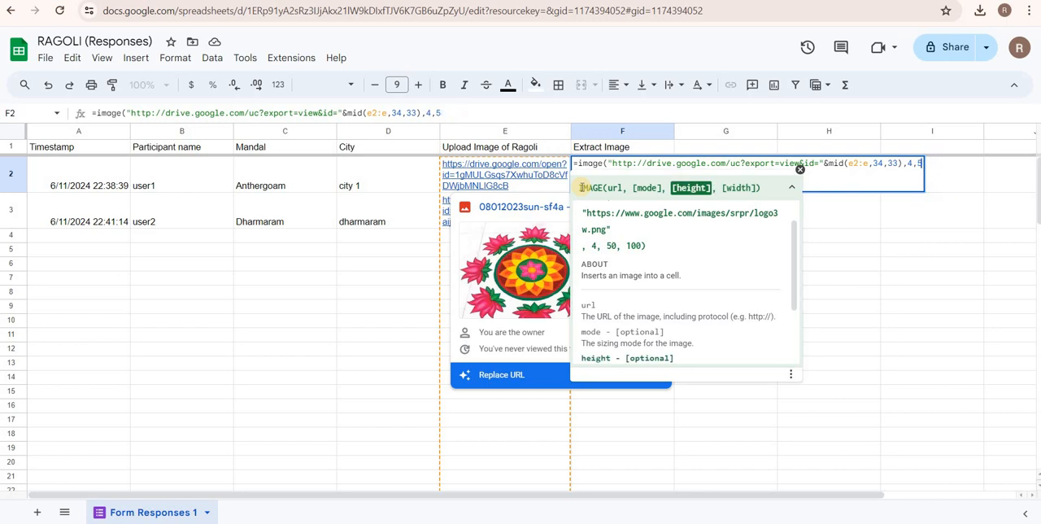
pyautogui.write('100,50')
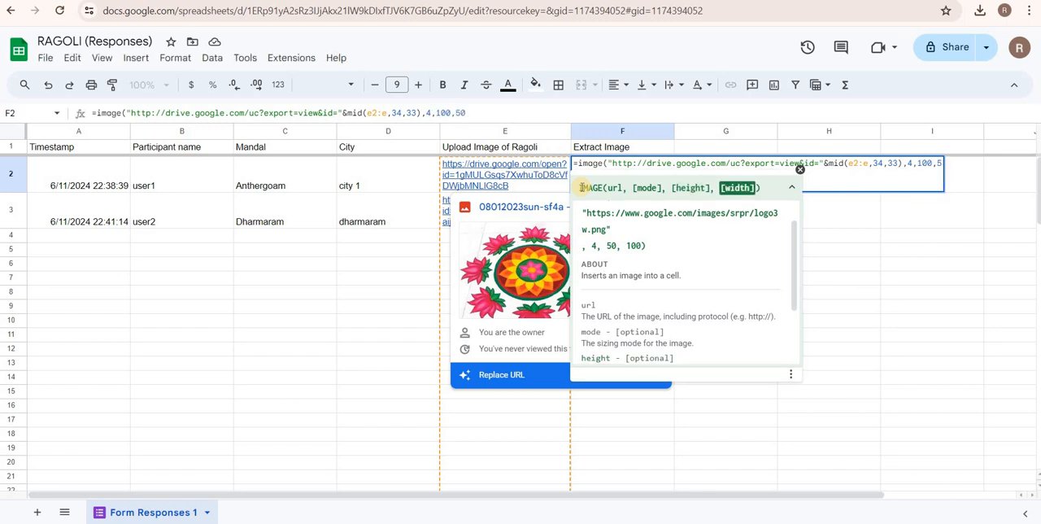
pyautogui.press('BackSpace')
pyautogui.press('BackSpace')
pyautogui.press('BackSpace')
pyautogui.press('BackSpace')
# Finish the F2 formula with height 75 and width 75, and allow its access to external data.
pyautogui.write('7')
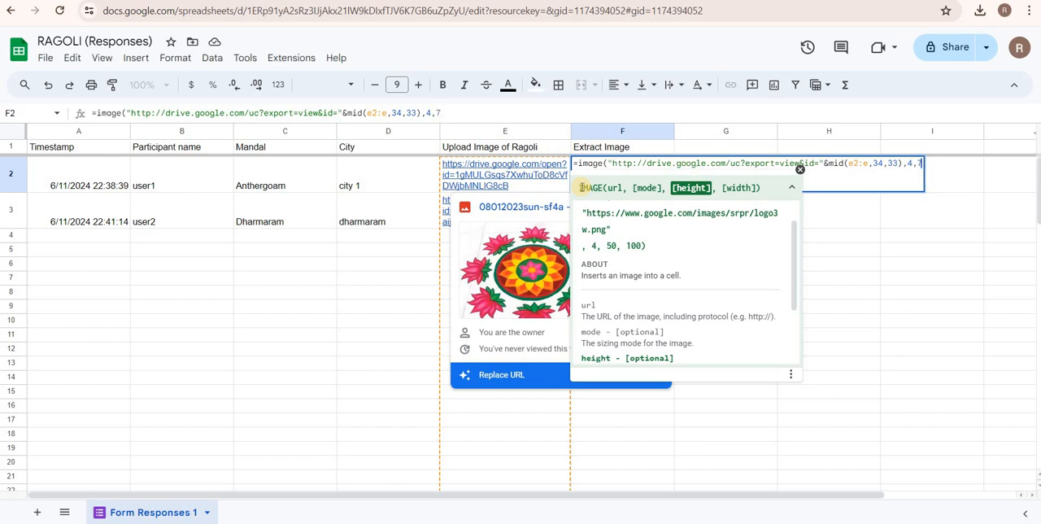
pyautogui.write('5,75')
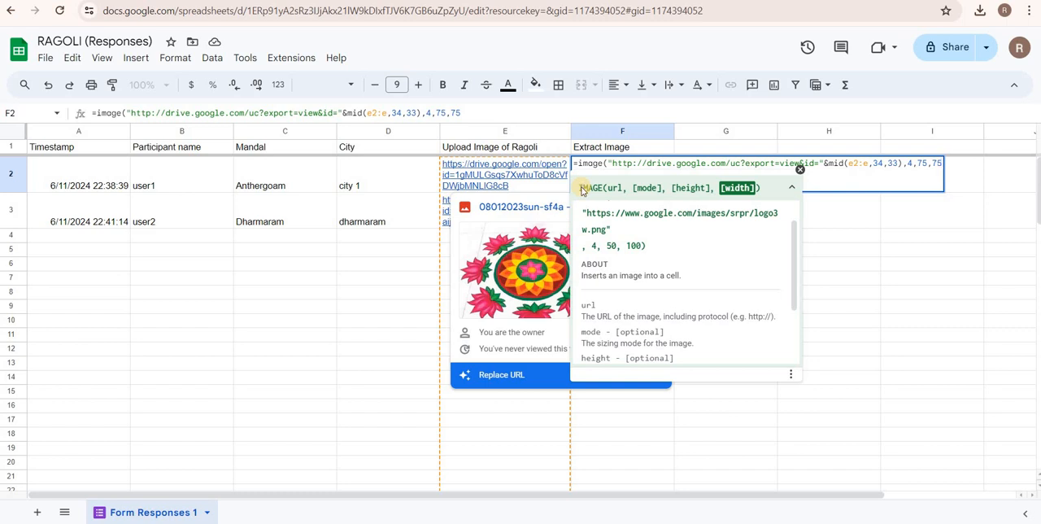
pyautogui.write(')')
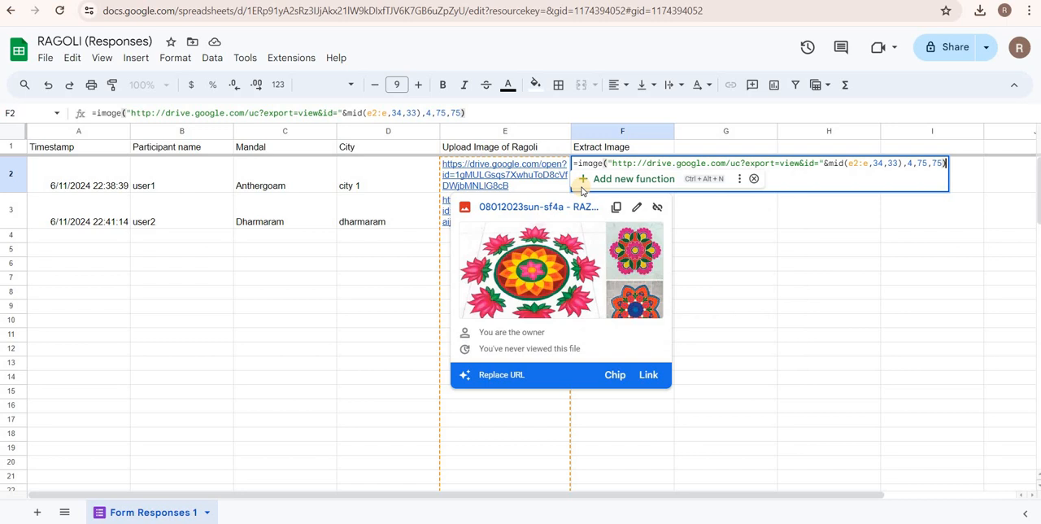
pyautogui.press('Return')
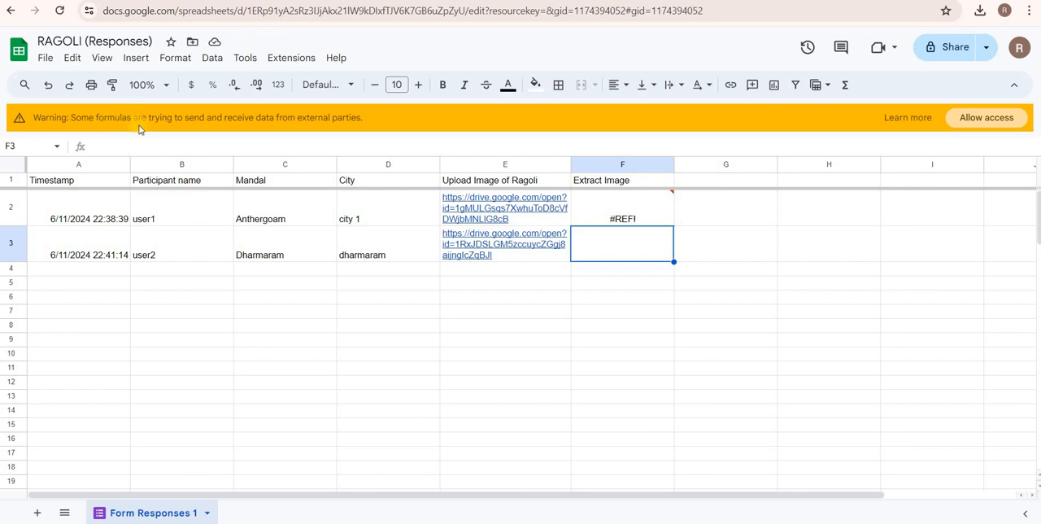
pyautogui.click(975, 122)
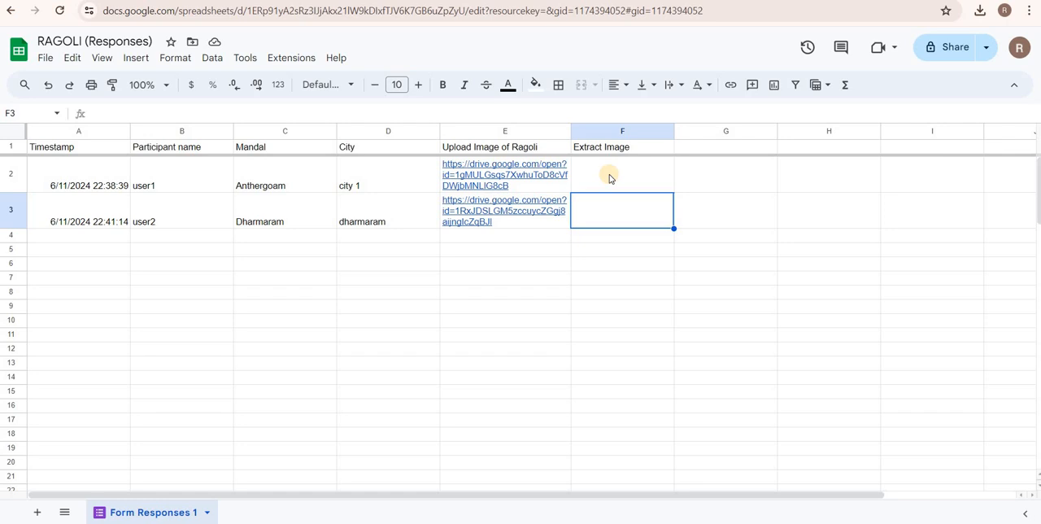
# Wrap the whole F2 formula in ArrayFormula, and close the new named function settings without creating one.
pyautogui.click(609, 176)
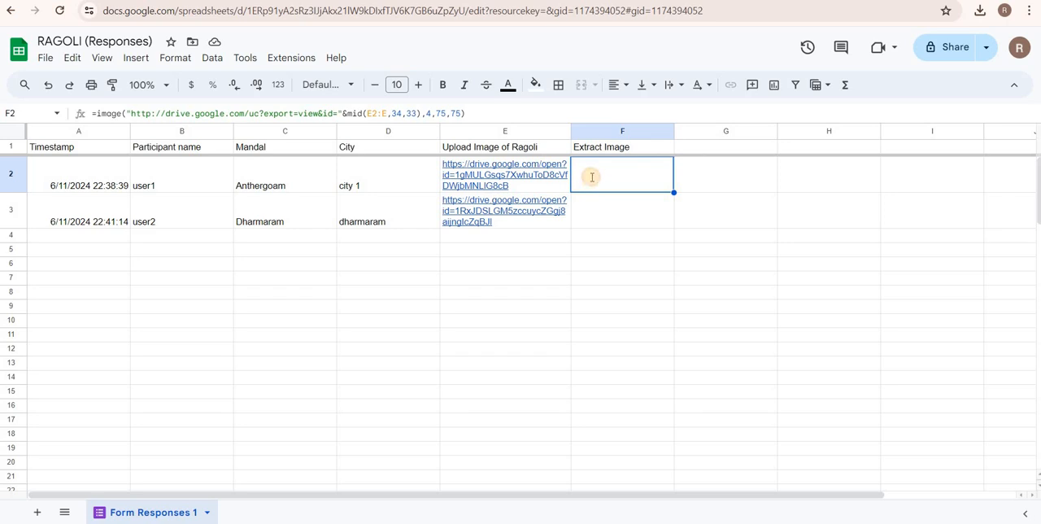
pyautogui.doubleClick(591, 179)
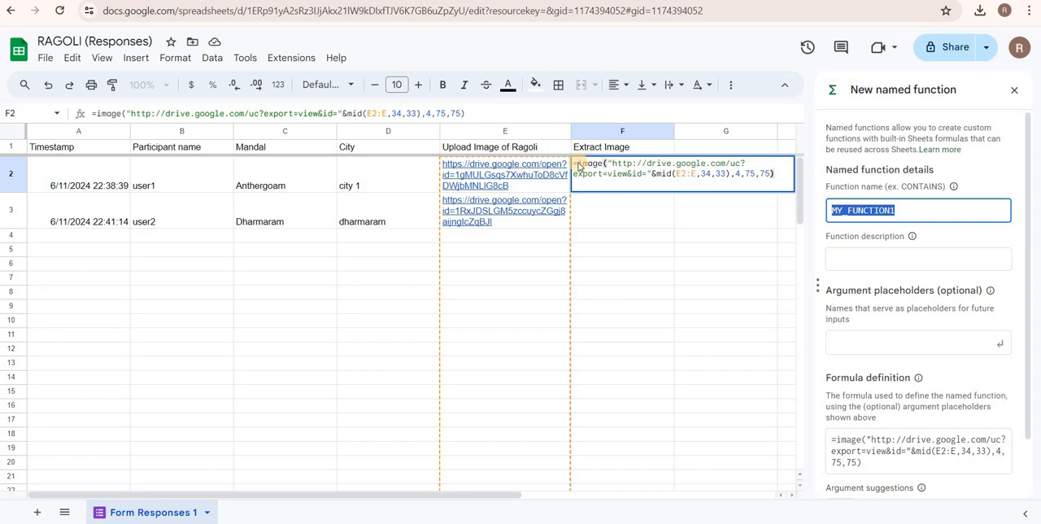
pyautogui.press('super+space')
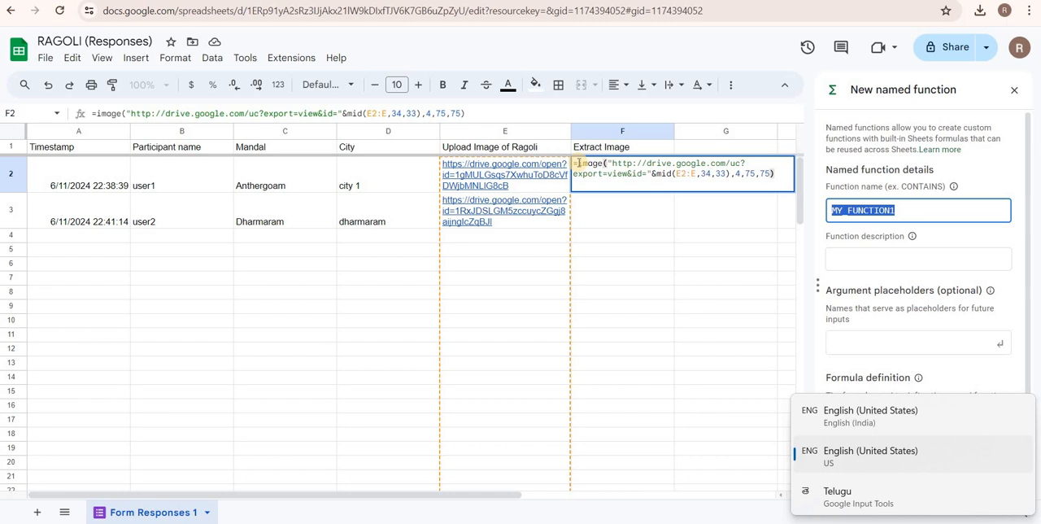
pyautogui.click(578, 163)
pyautogui.hotkey('ctrl', 'shift', 'Return')
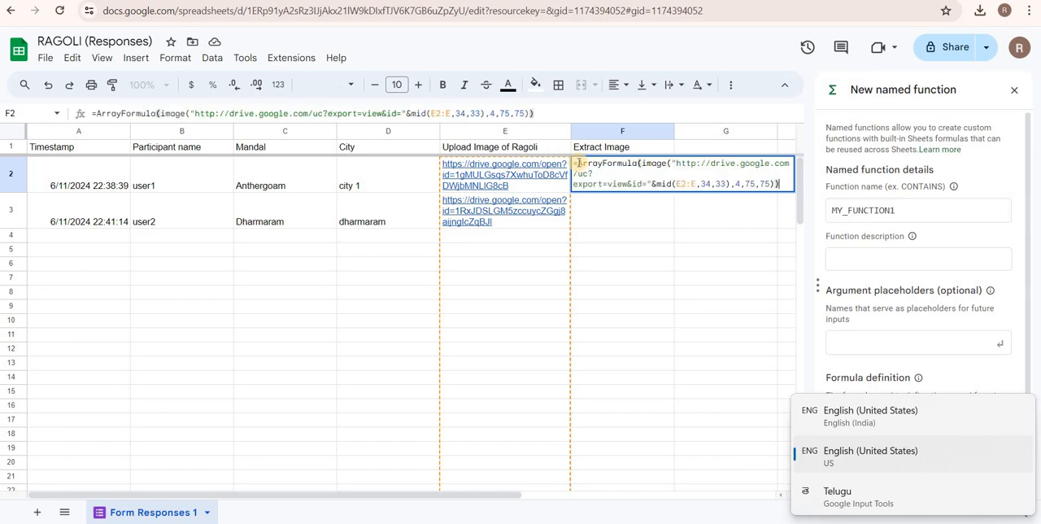
pyautogui.press('Return')
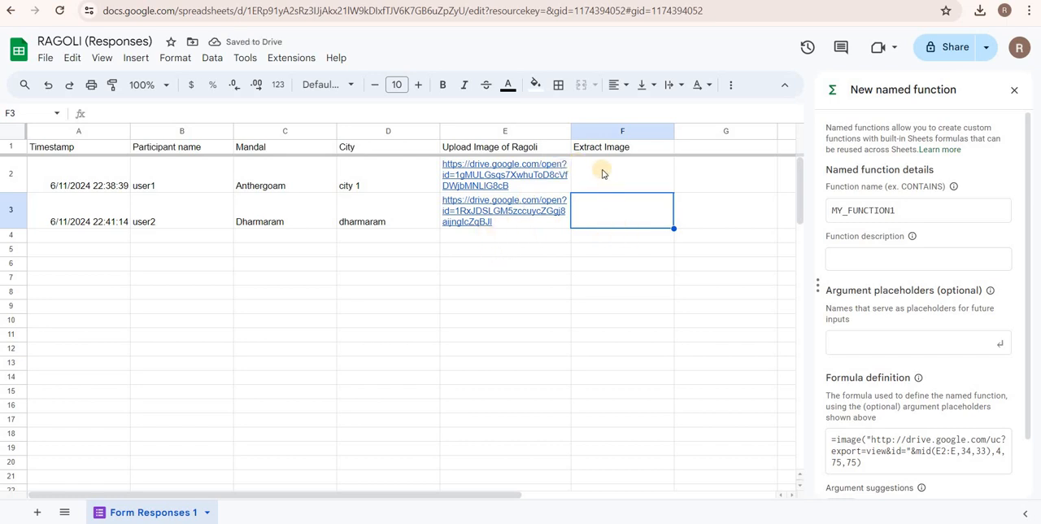
pyautogui.click(1016, 91)
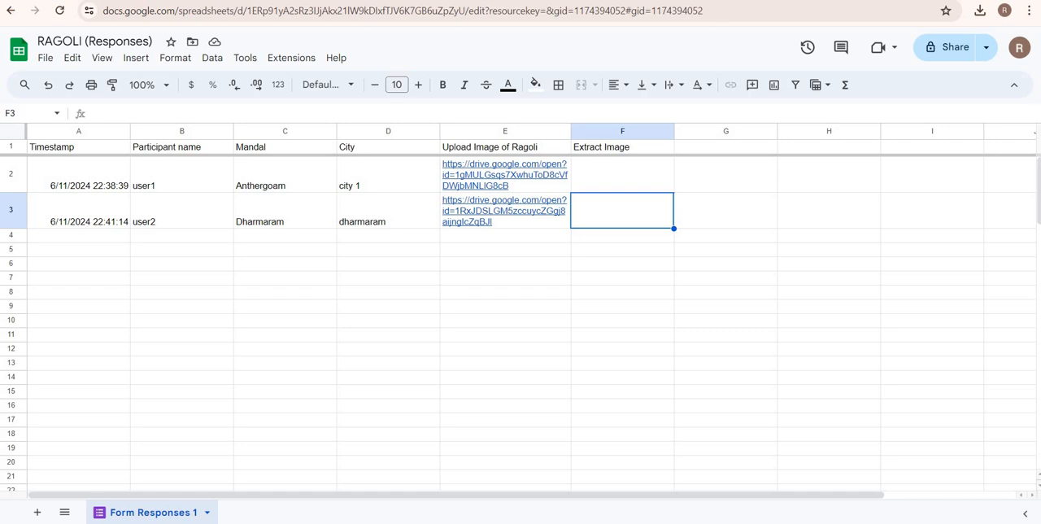
# Switch to the RAGOLI folder in Google Drive and set the RAGOLI (File responses) folder's general access to Anyone with the link.
pyautogui.click(81, 1)
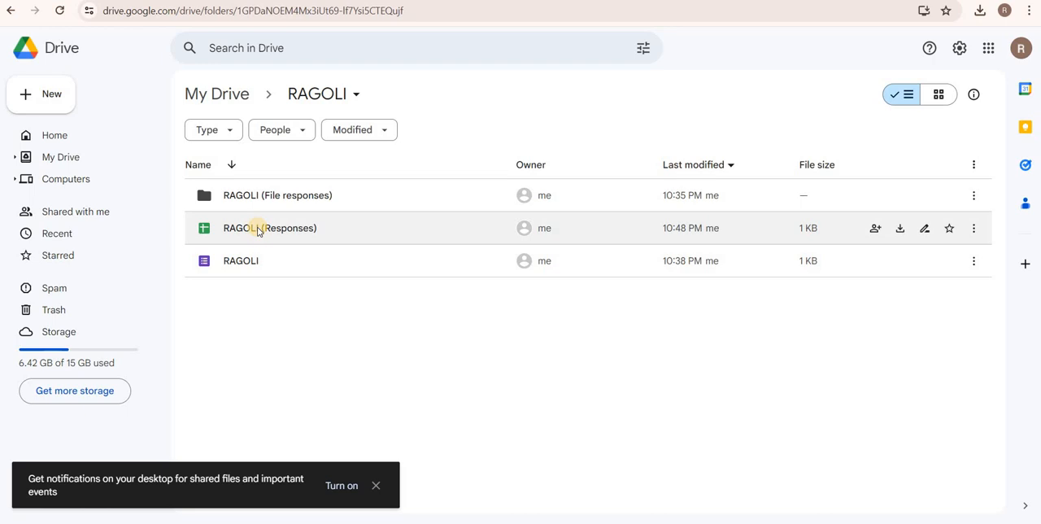
pyautogui.click(224, 201)
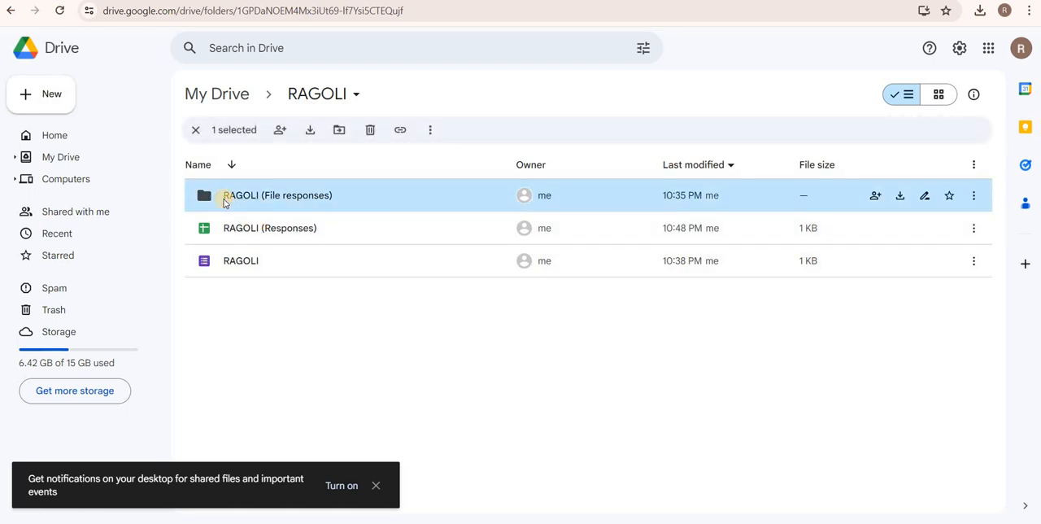
pyautogui.rightClick(224, 201)
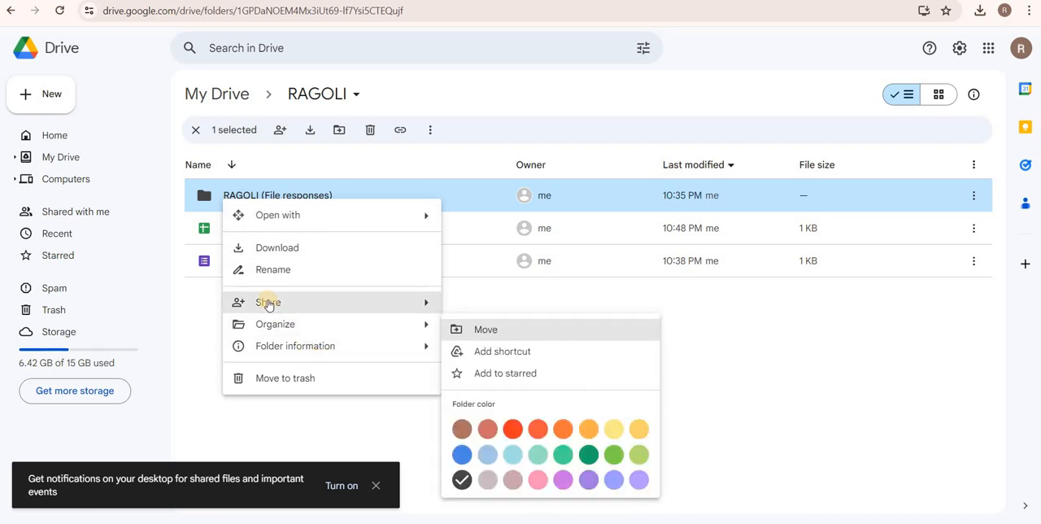
pyautogui.moveTo(269, 305)
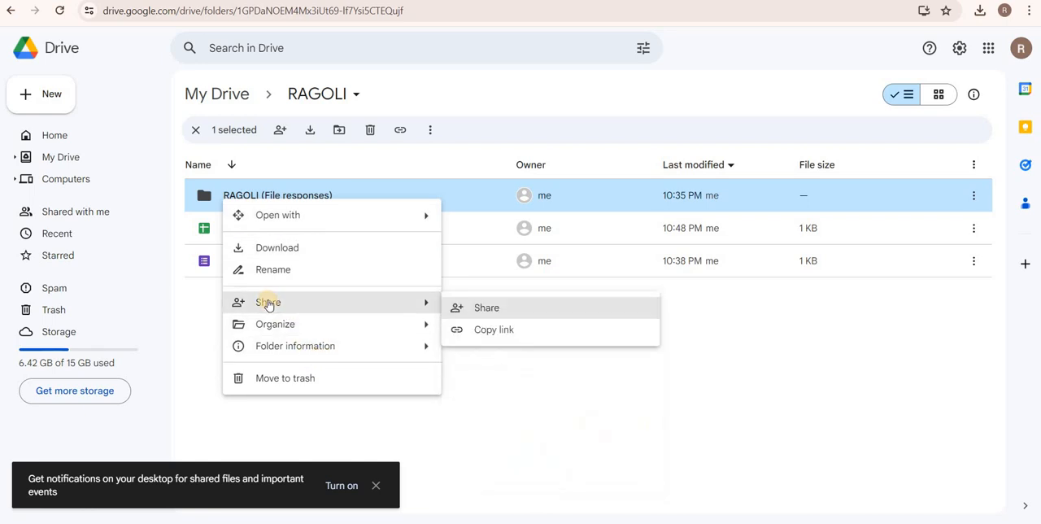
pyautogui.click(486, 308)
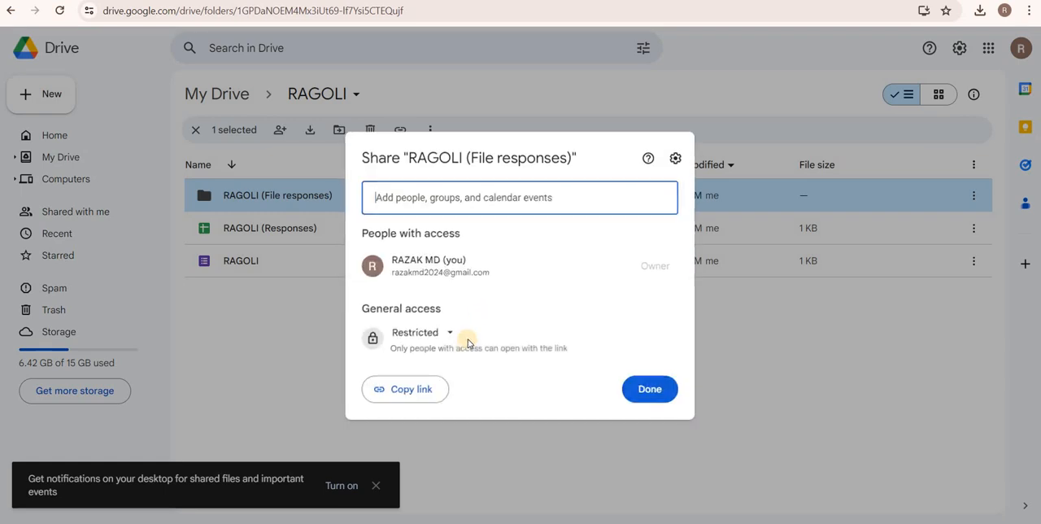
pyautogui.click(452, 335)
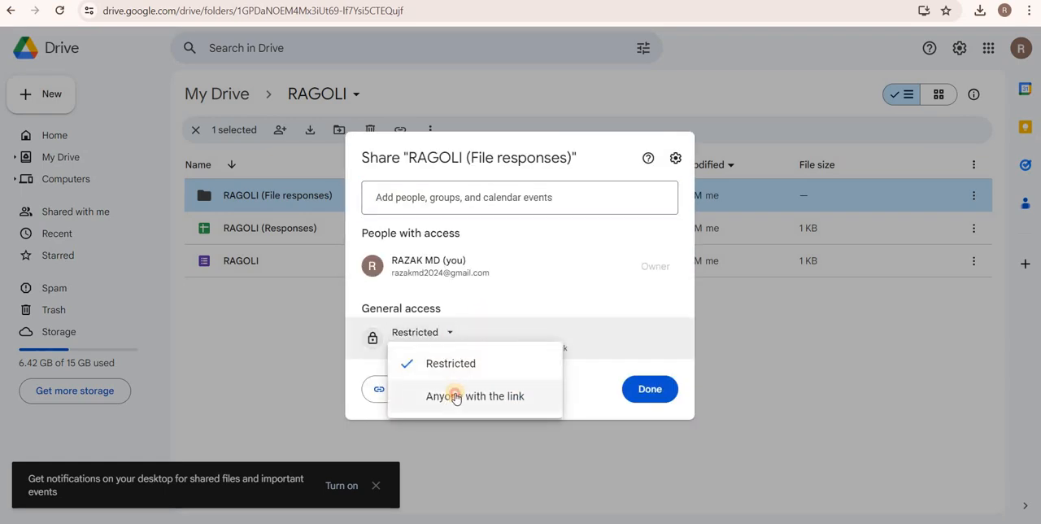
pyautogui.click(456, 397)
pyautogui.click(649, 390)
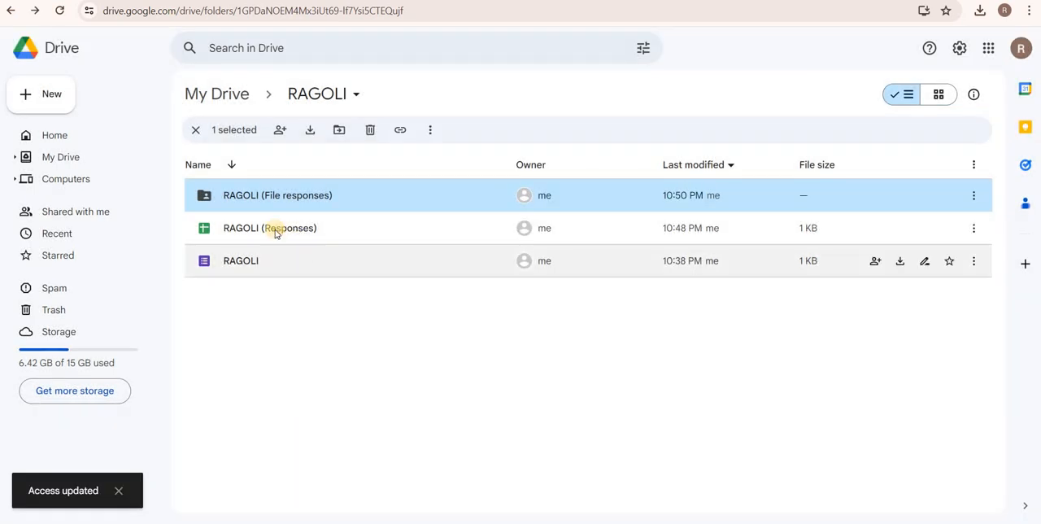
# Set the general access of the RAGOLI (Responses) spreadsheet to Anyone with the link.
pyautogui.click(275, 231)
pyautogui.rightClick(275, 230)
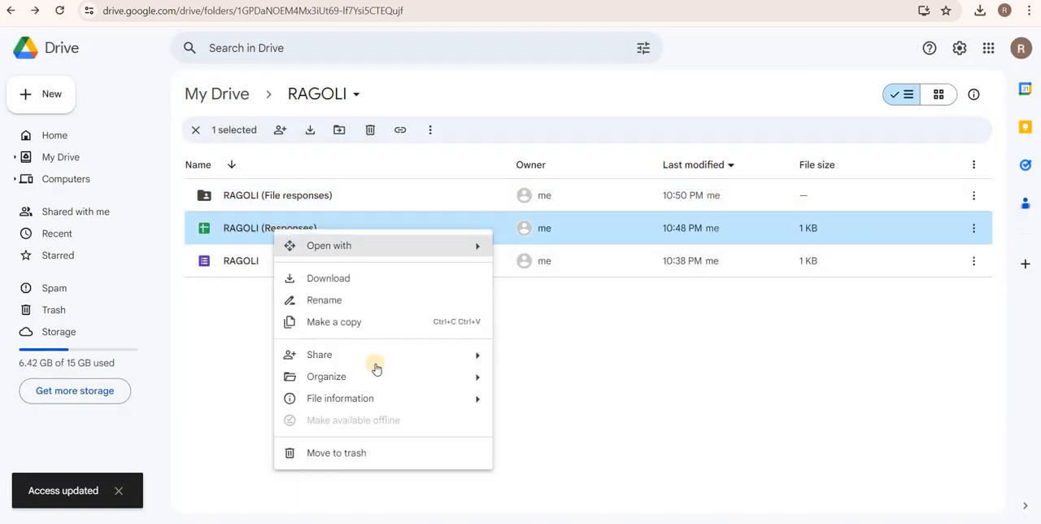
pyautogui.moveTo(361, 360)
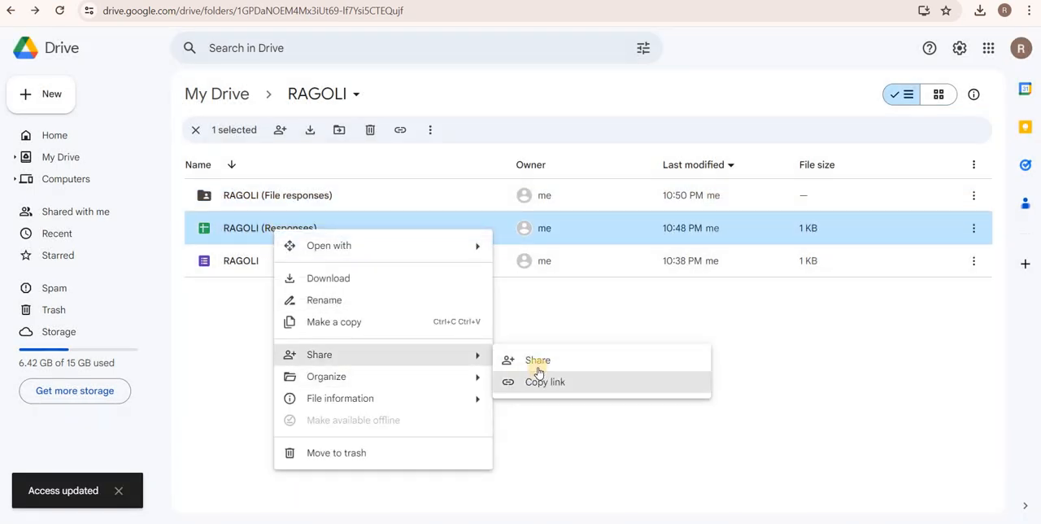
pyautogui.click(538, 366)
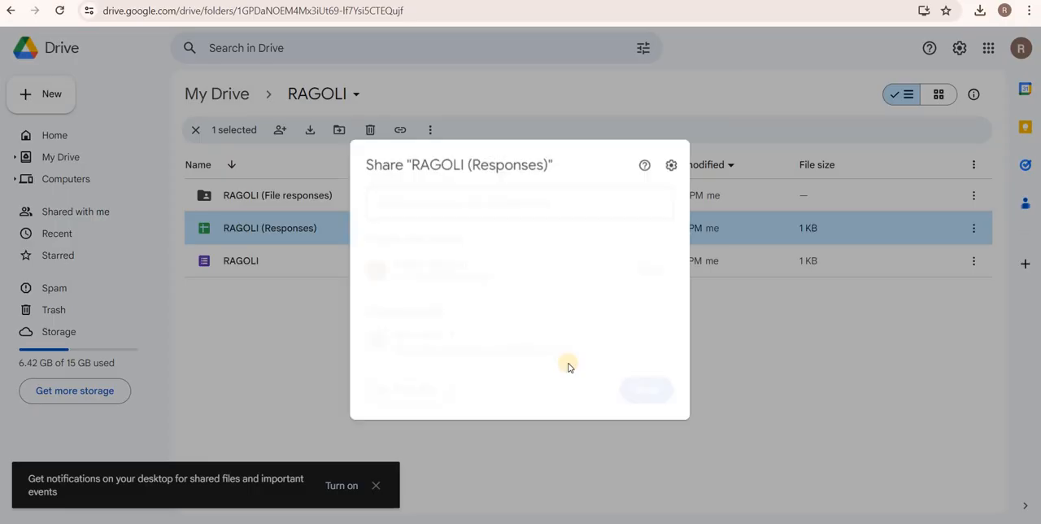
pyautogui.click(436, 332)
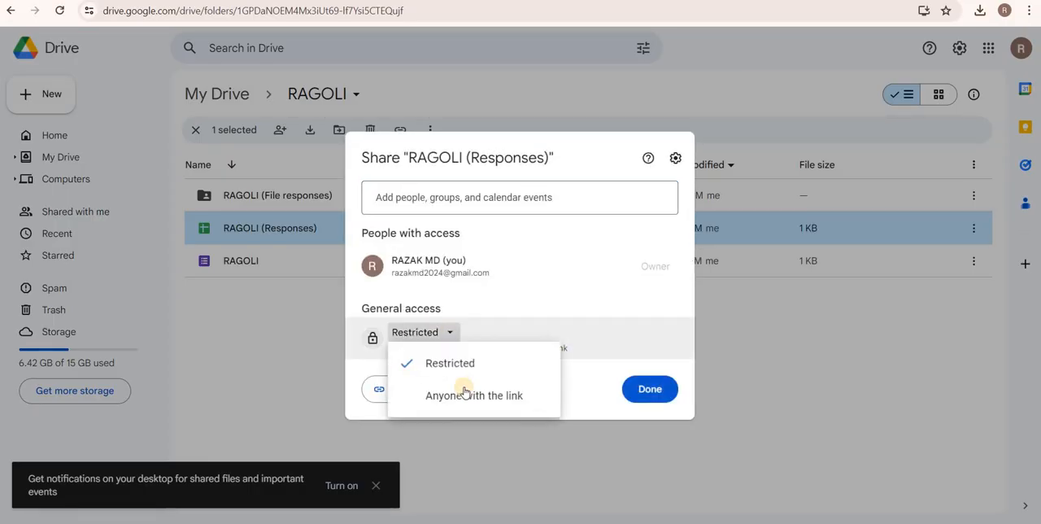
pyautogui.click(464, 394)
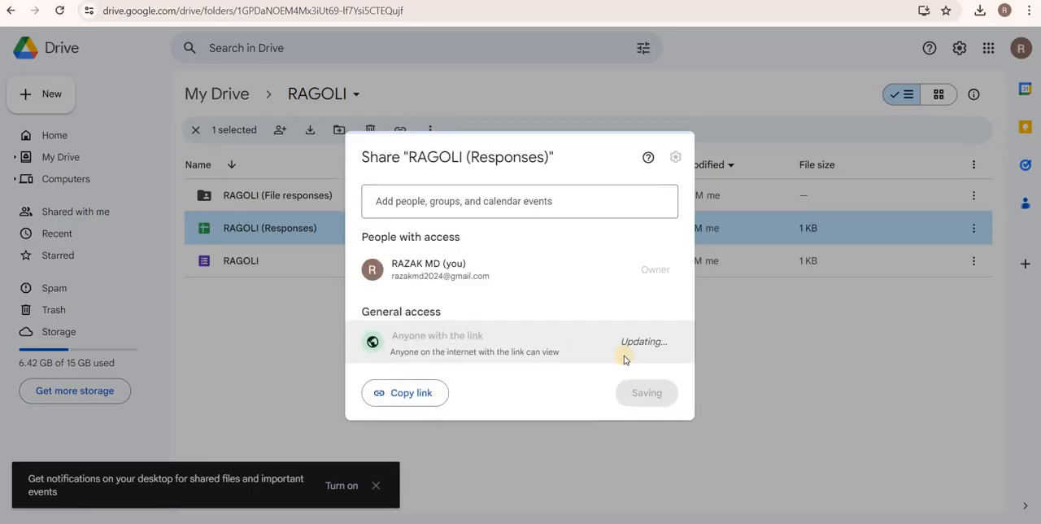
pyautogui.click(643, 391)
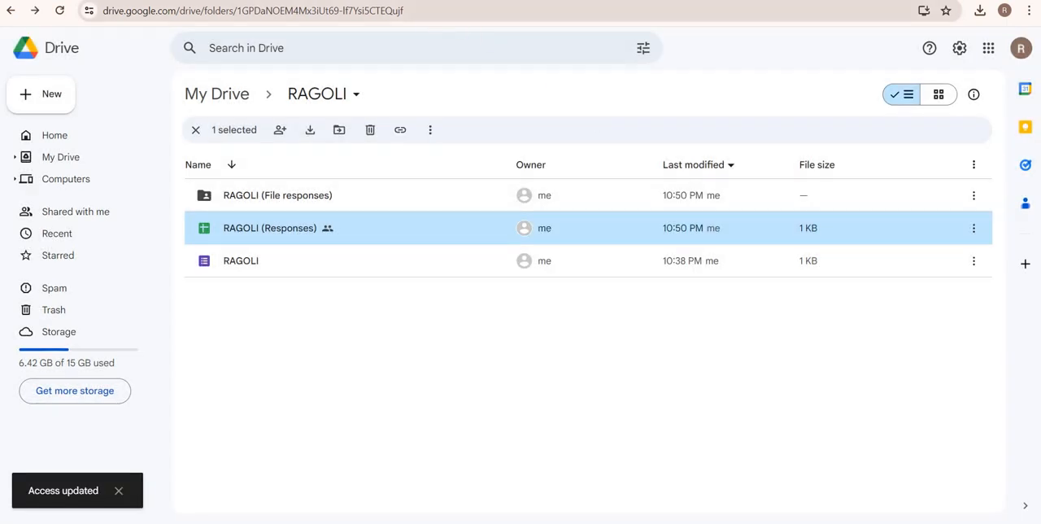
# Return to the RAGOLI (Responses) spreadsheet in Google Sheets and copy its sharing link.
pyautogui.click(345, 1)
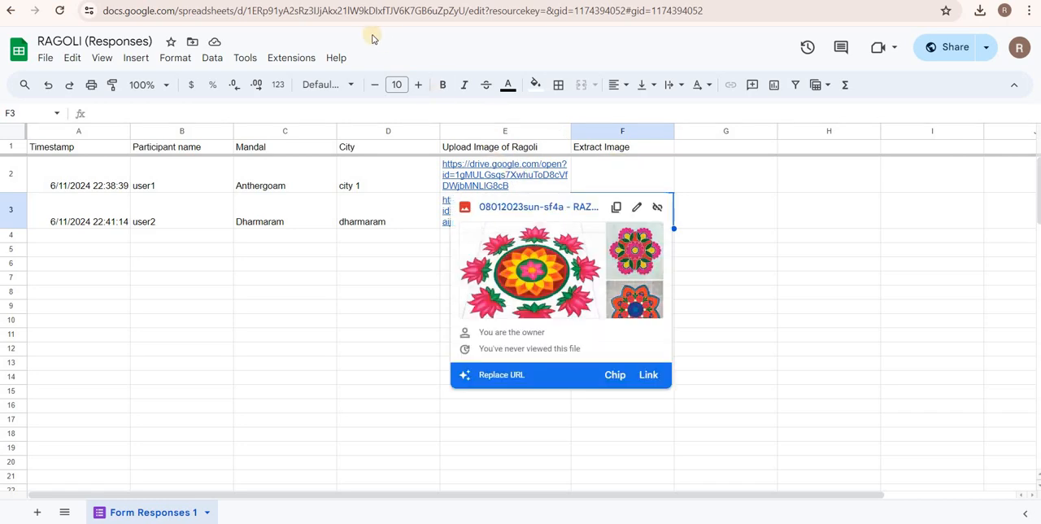
pyautogui.click(946, 56)
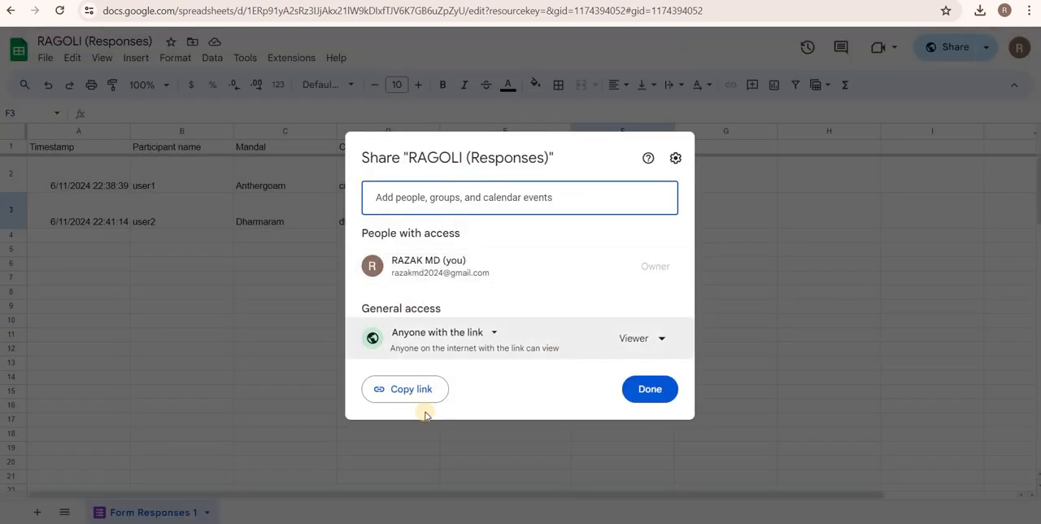
pyautogui.click(404, 394)
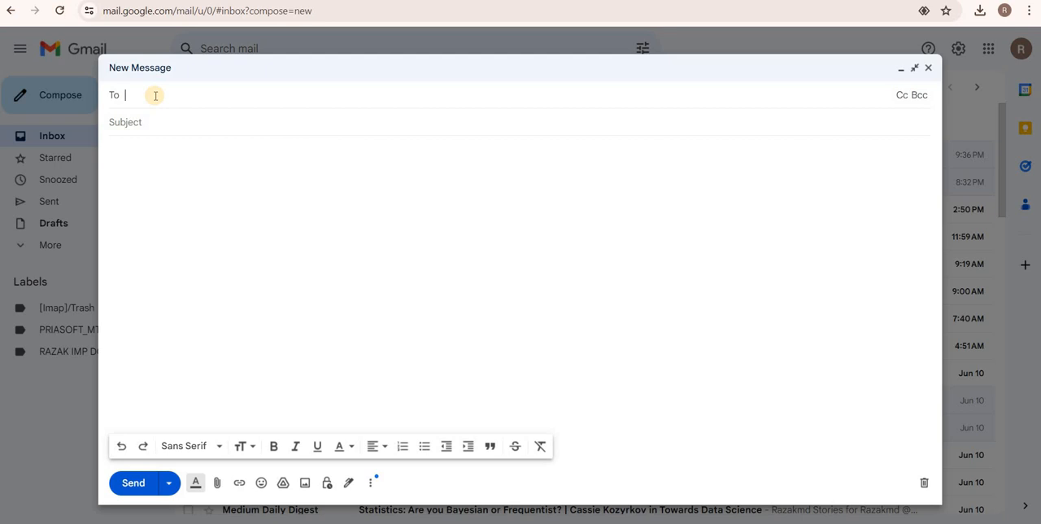
# Address the new message to the recipient's e-mail, with the subject "ragoli competition link" and the copied spreadsheet link in the body.
pyautogui.write('ra')
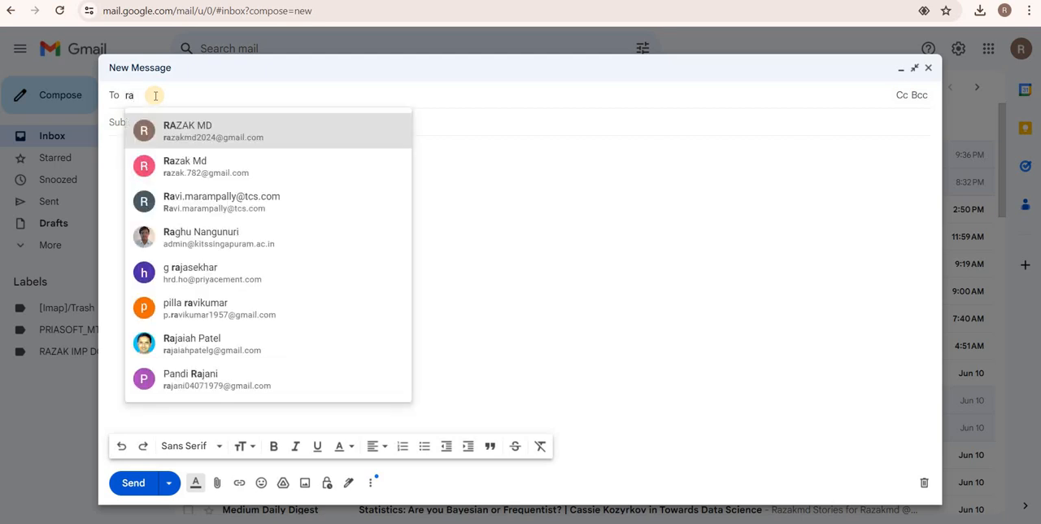
pyautogui.click(175, 160)
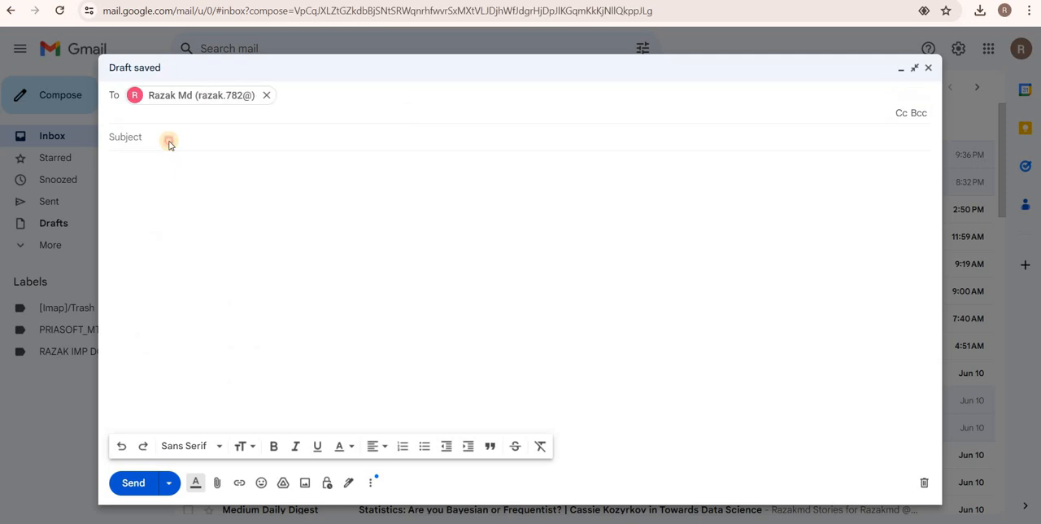
pyautogui.click(169, 142)
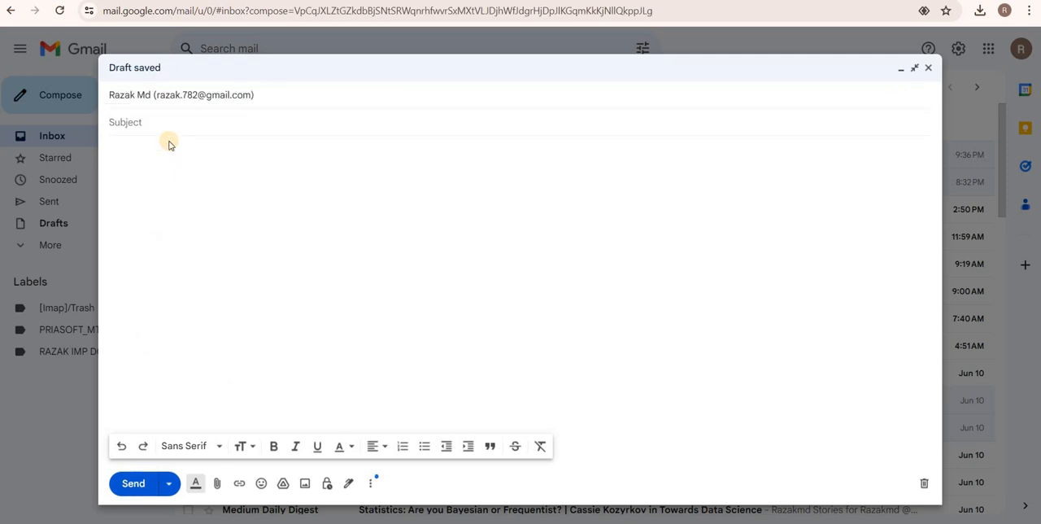
pyautogui.write('r')
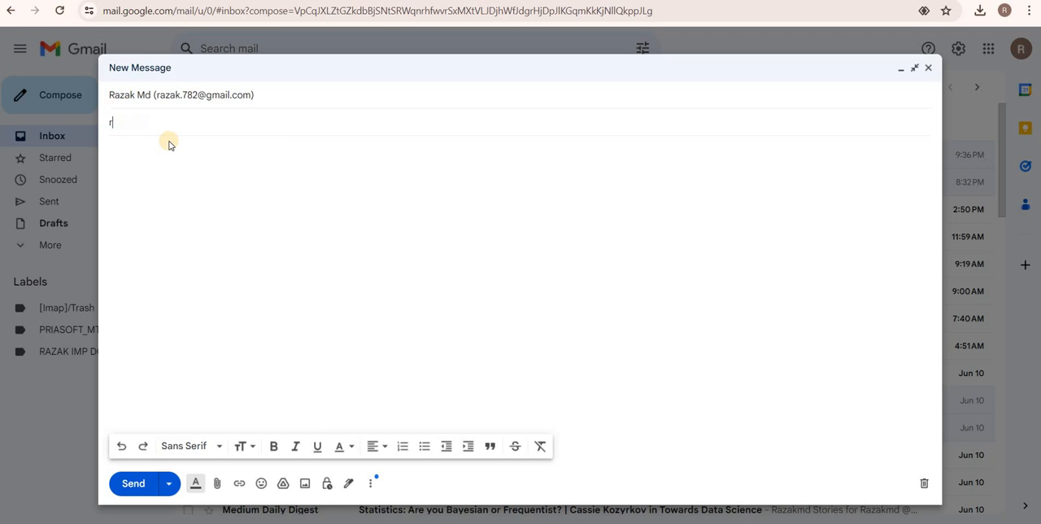
pyautogui.write('agoli competition link')
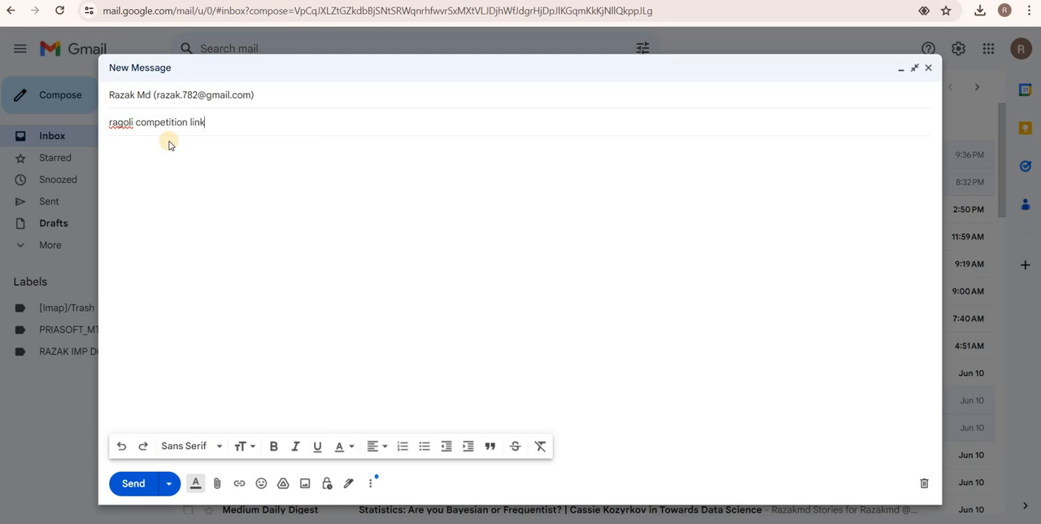
pyautogui.press('Tab')
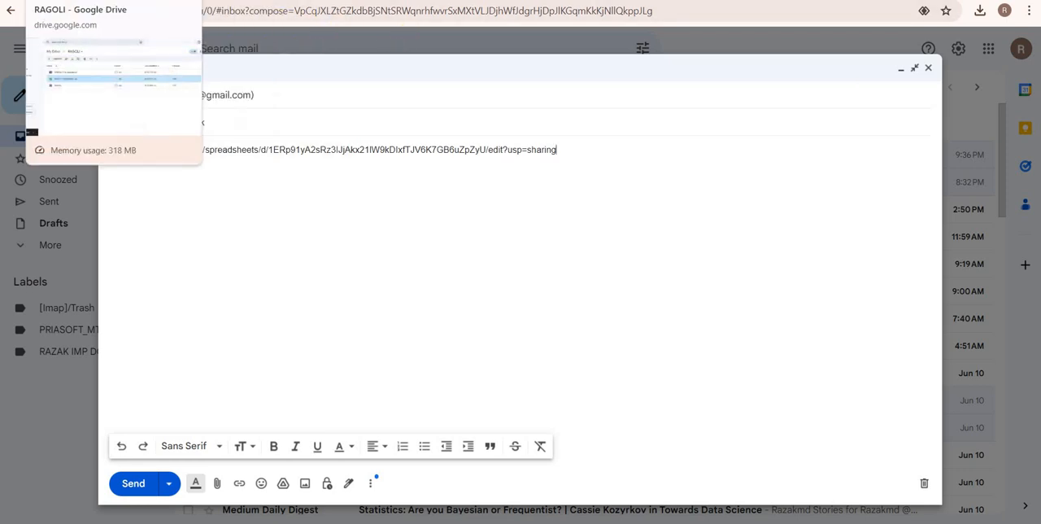
# Switch to Google Drive and copy the link of the RAGOLI (File responses) folder.
pyautogui.click(90, 1)
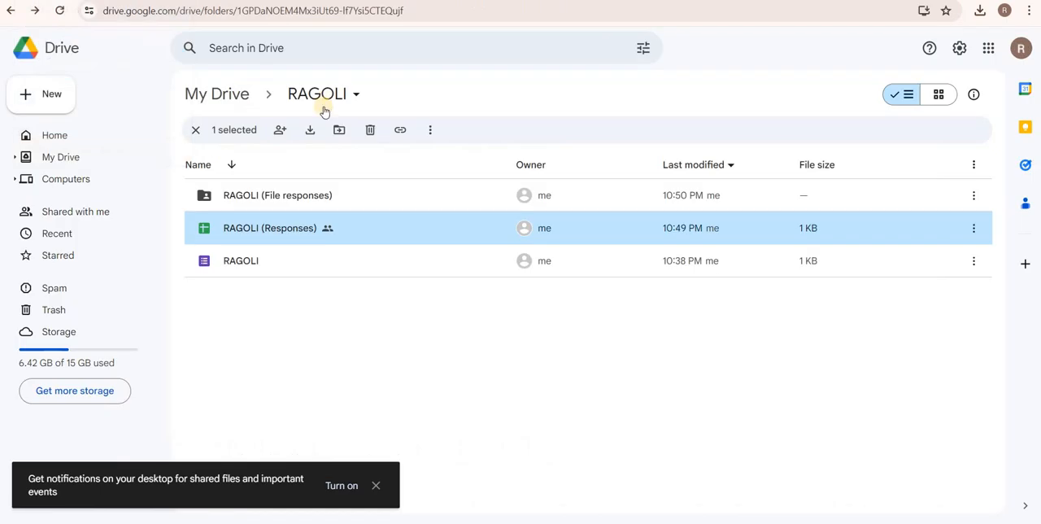
pyautogui.click(260, 196)
pyautogui.rightClick(293, 197)
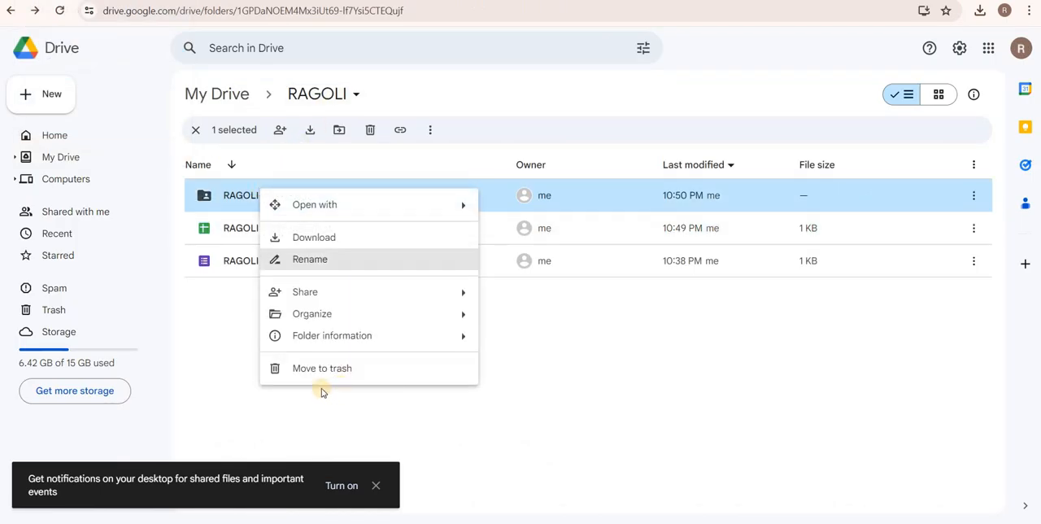
pyautogui.moveTo(379, 292)
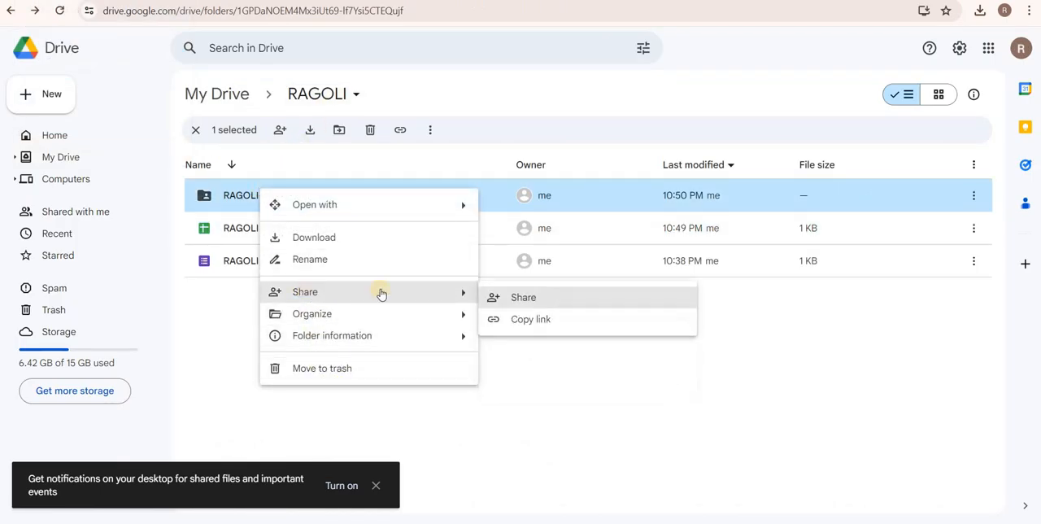
pyautogui.click(517, 320)
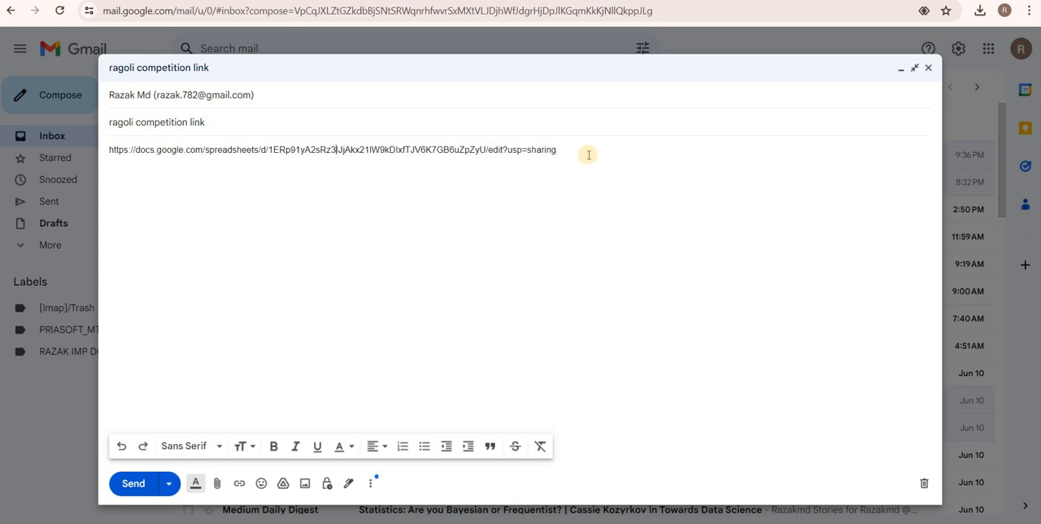
# Paste the folder link below the spreadsheet link in the message body and send the e-mail.
pyautogui.click(583, 153)
pyautogui.hotkey('ctrl', 'v')
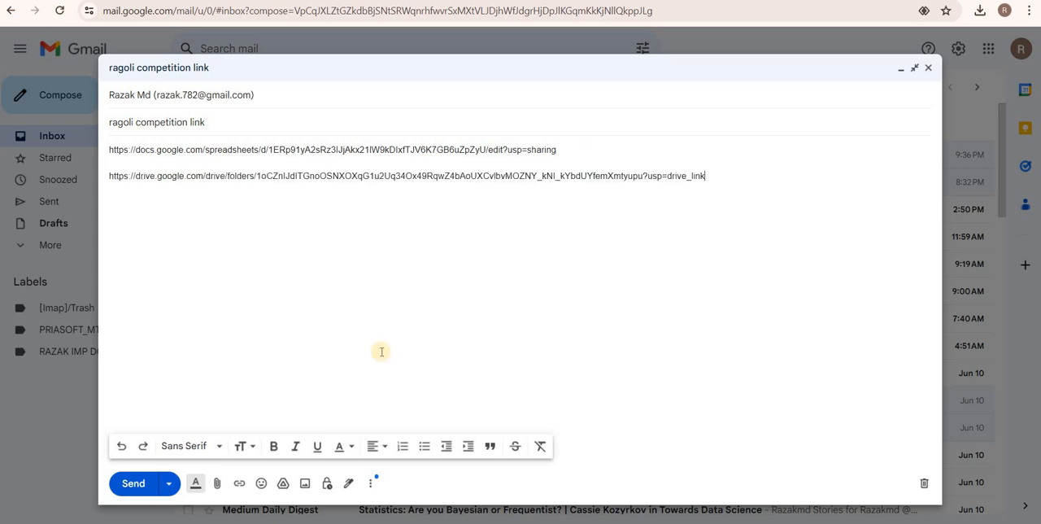
pyautogui.click(133, 483)
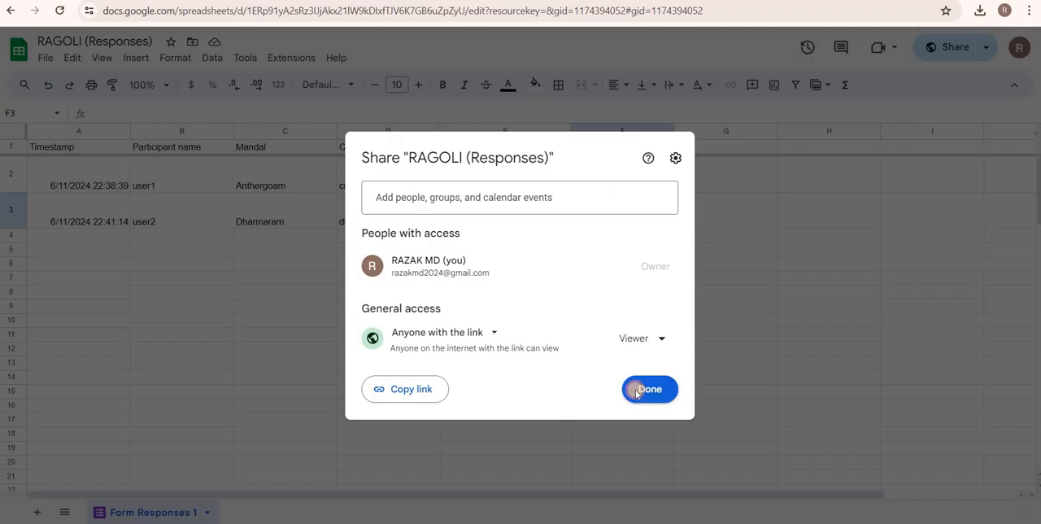
# Close the spreadsheet's sharing settings and select cell F2 containing the ArrayFormula.
pyautogui.click(638, 390)
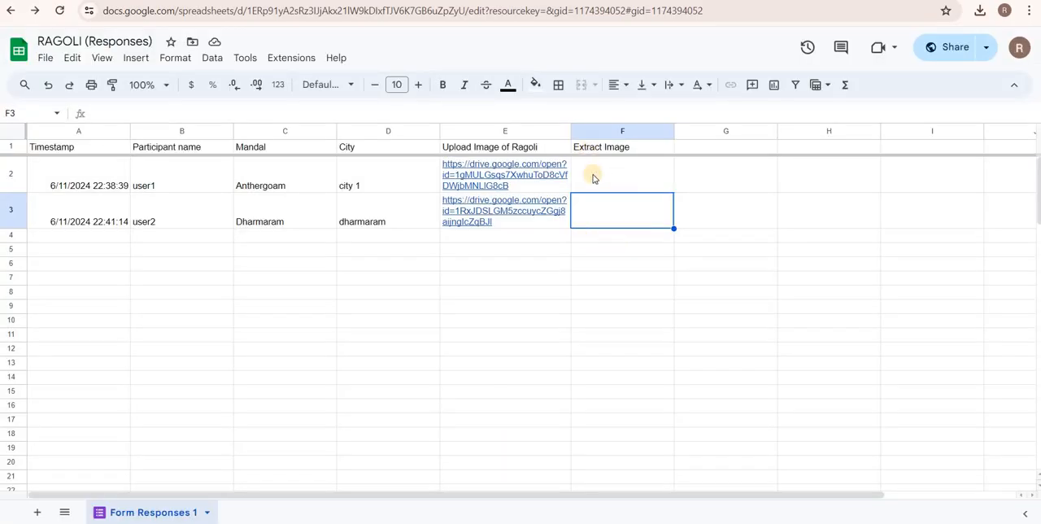
pyautogui.click(594, 179)
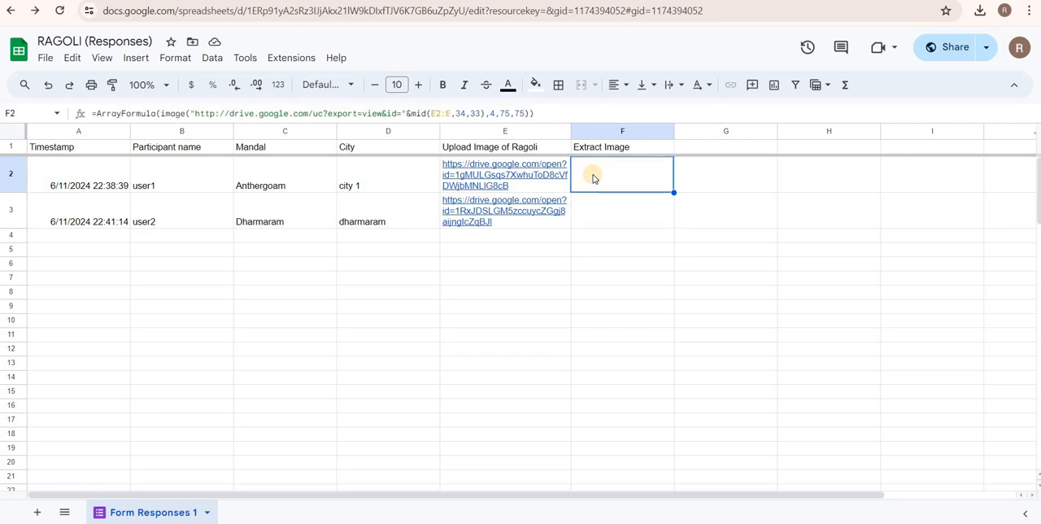
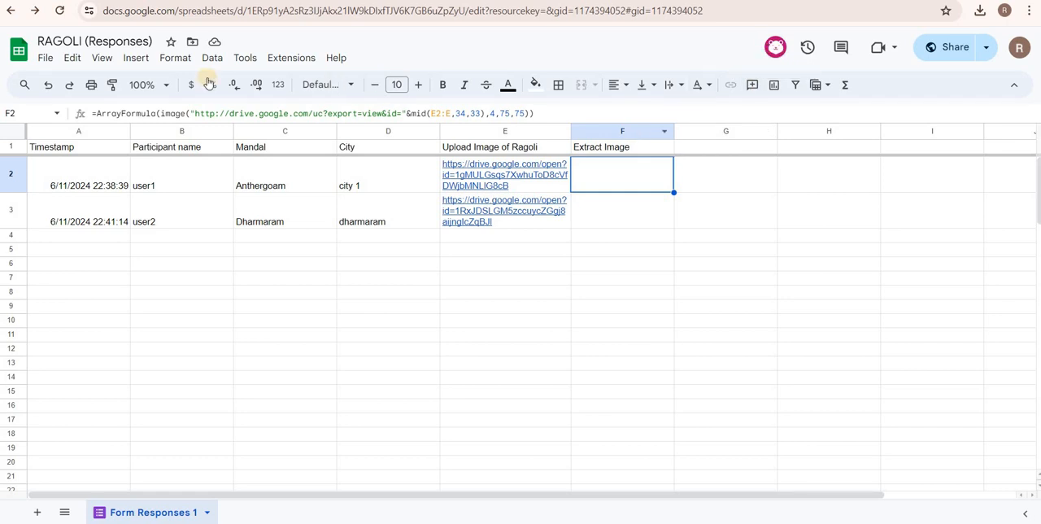
# Reload the response spreadsheet, then switch to the RAGOLI form editor and open the form's preview.
pyautogui.click(60, 10)
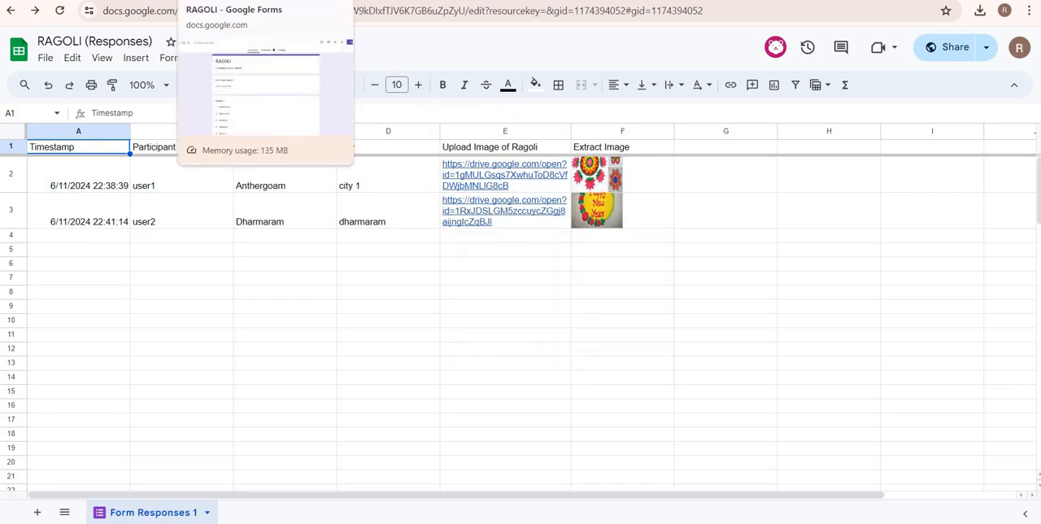
pyautogui.click(248, 0)
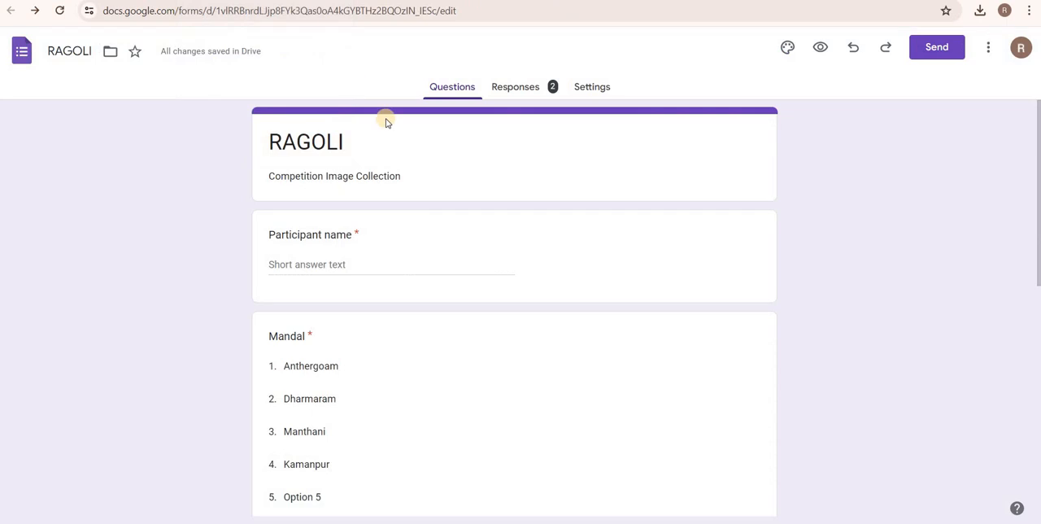
pyautogui.click(818, 48)
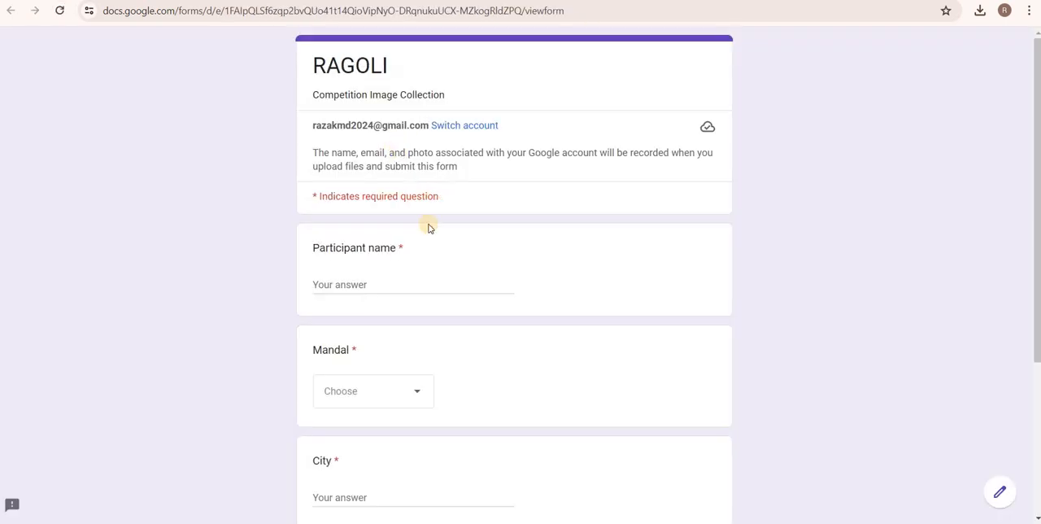
# Fill in the form with participant name user3, Mandal Kamanpur and city kamapur.
pyautogui.click(339, 286)
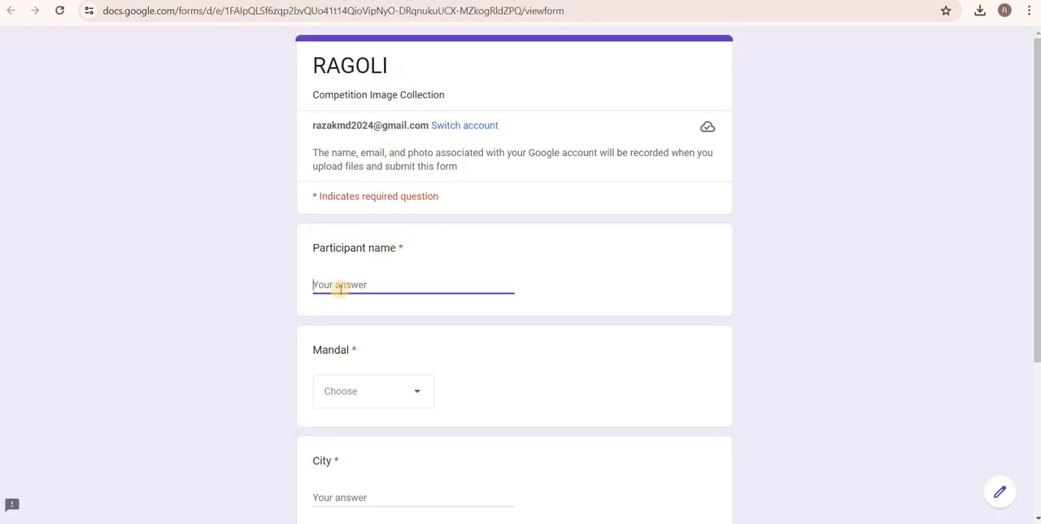
pyautogui.write('u')
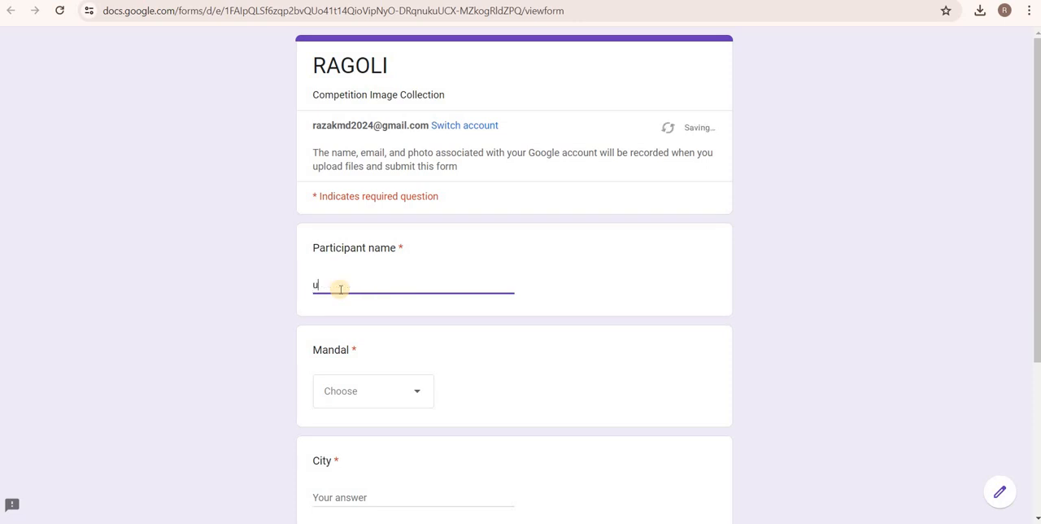
pyautogui.write('ser3')
pyautogui.press('Tab')
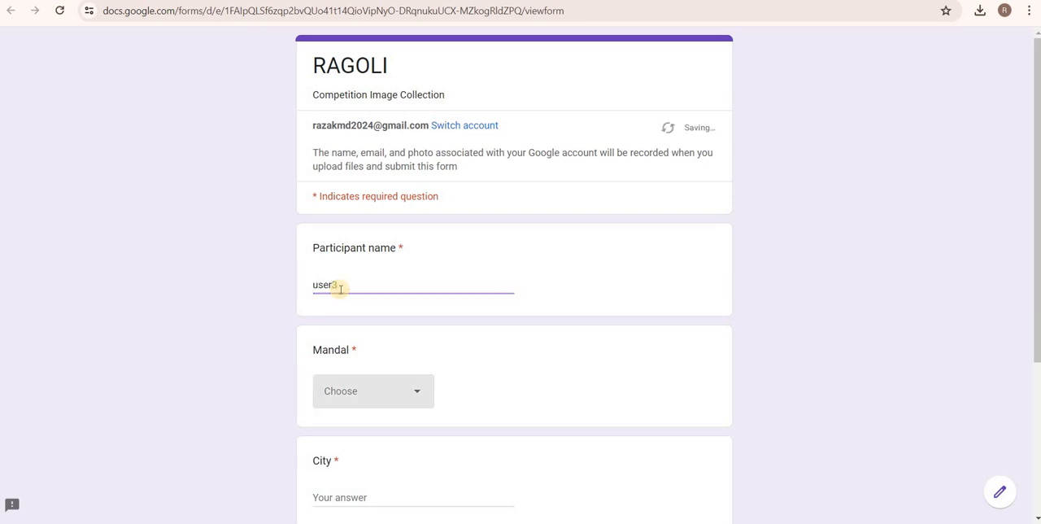
pyautogui.press('space')
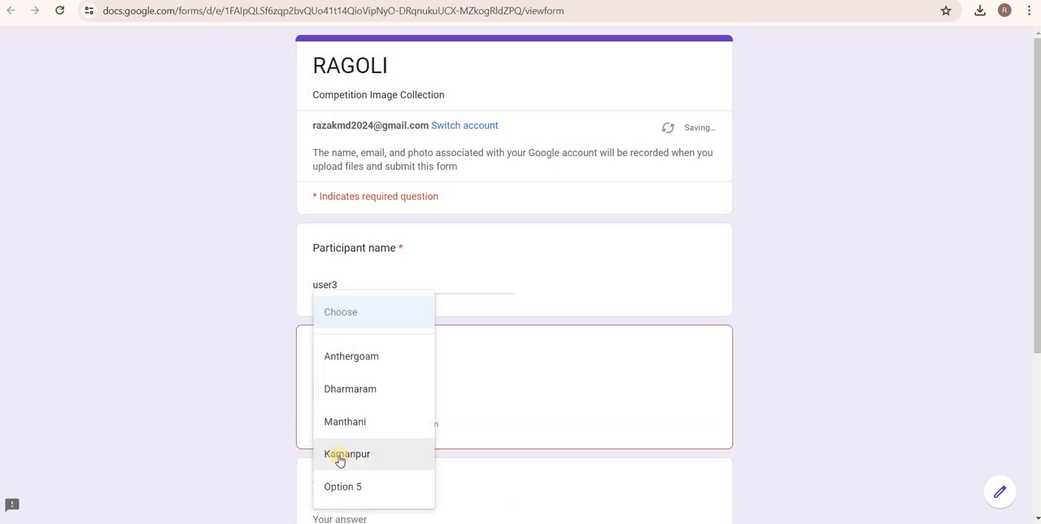
pyautogui.click(339, 468)
pyautogui.click(330, 489)
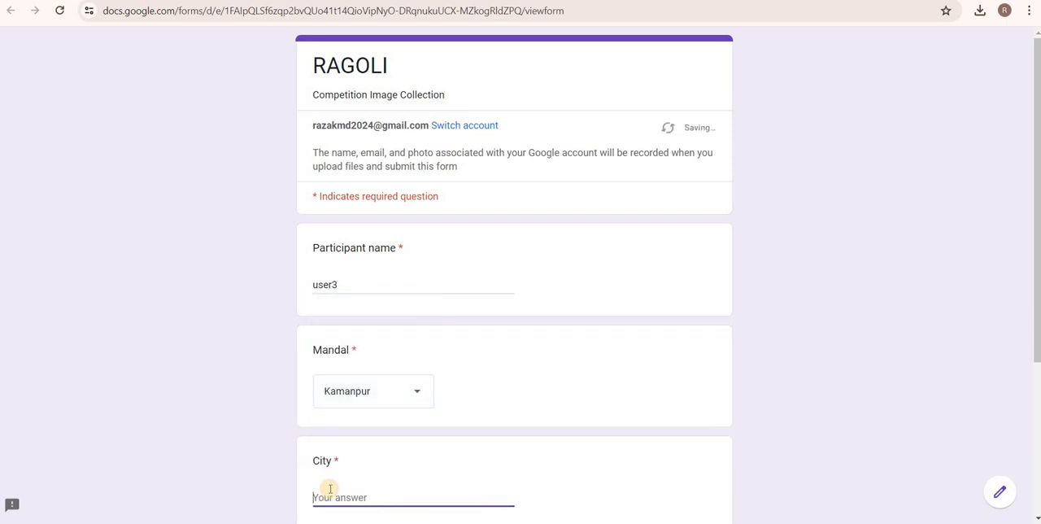
pyautogui.write('kamanpur')
# Upload Ragoli1.jpeg from the Rangoli pictures folder as the Ragoli image and submit the response.
pyautogui.scroll(-3, 330, 494)
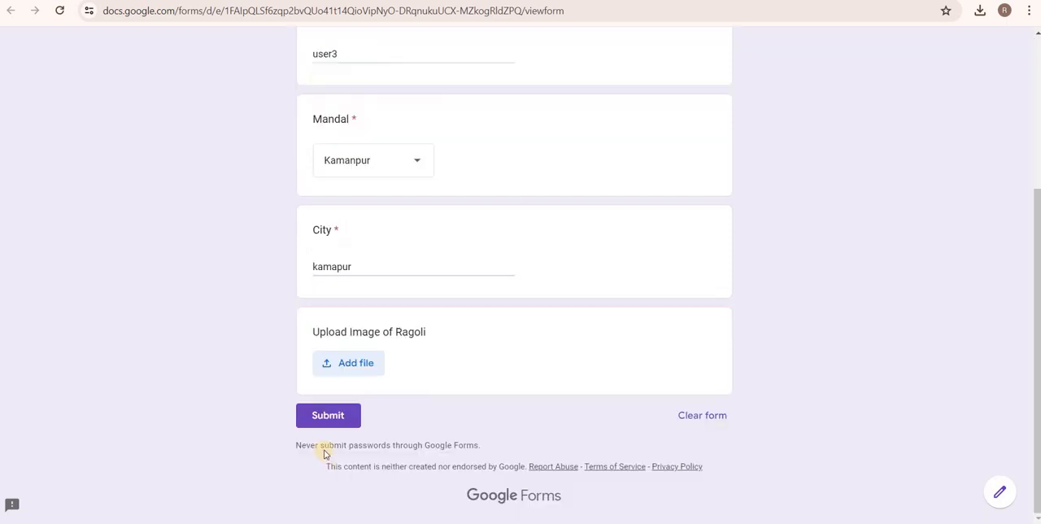
pyautogui.click(343, 365)
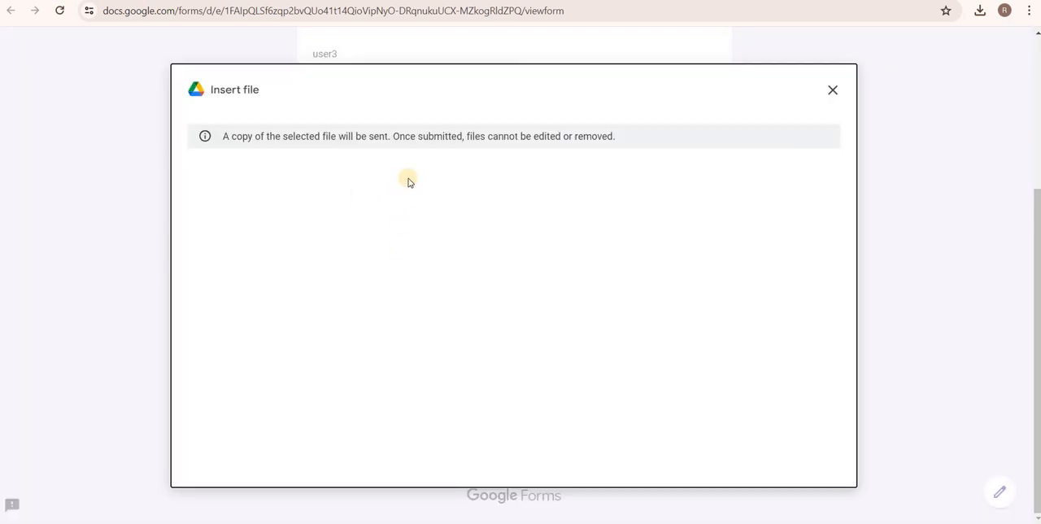
pyautogui.click(485, 399)
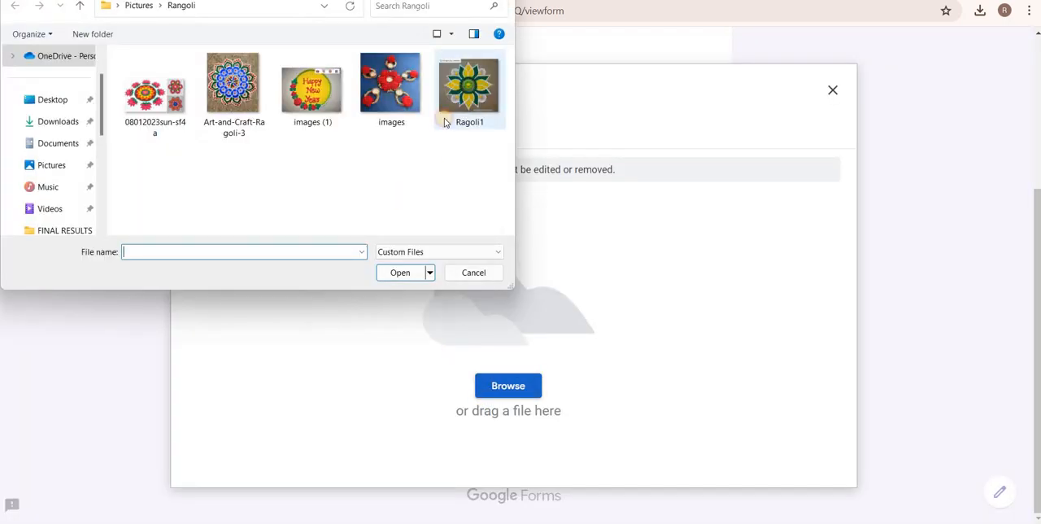
pyautogui.click(458, 93)
pyautogui.click(400, 272)
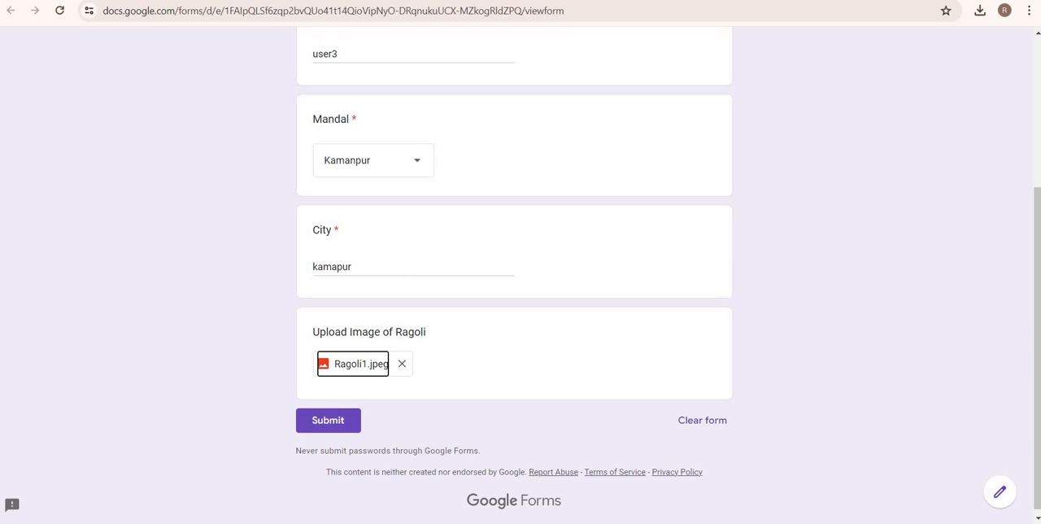
pyautogui.click(505, 0)
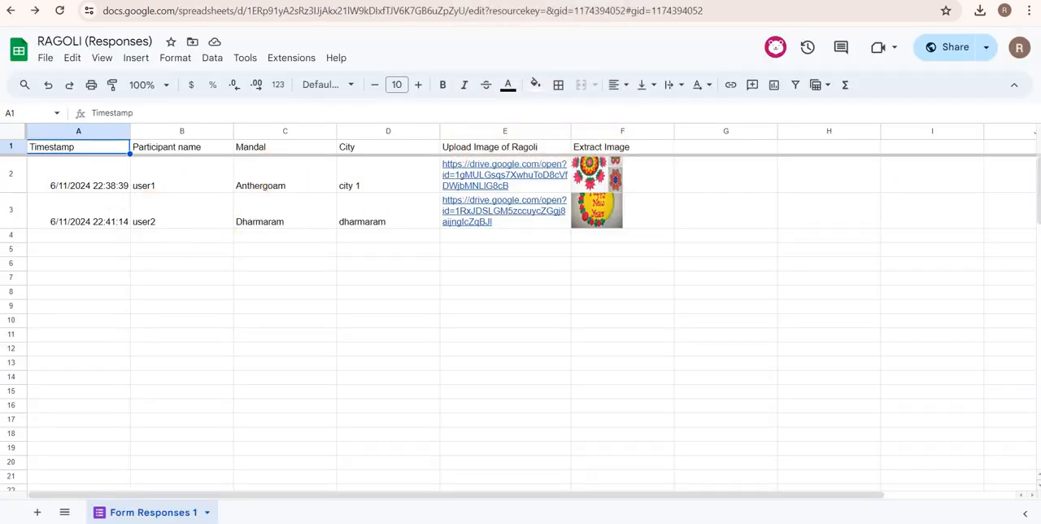
pyautogui.click(350, 1)
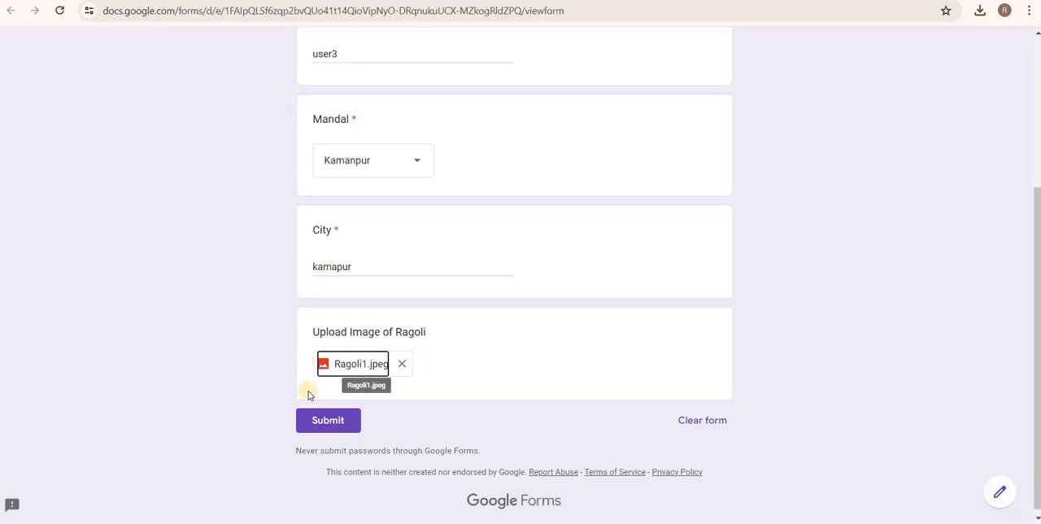
pyautogui.click(314, 419)
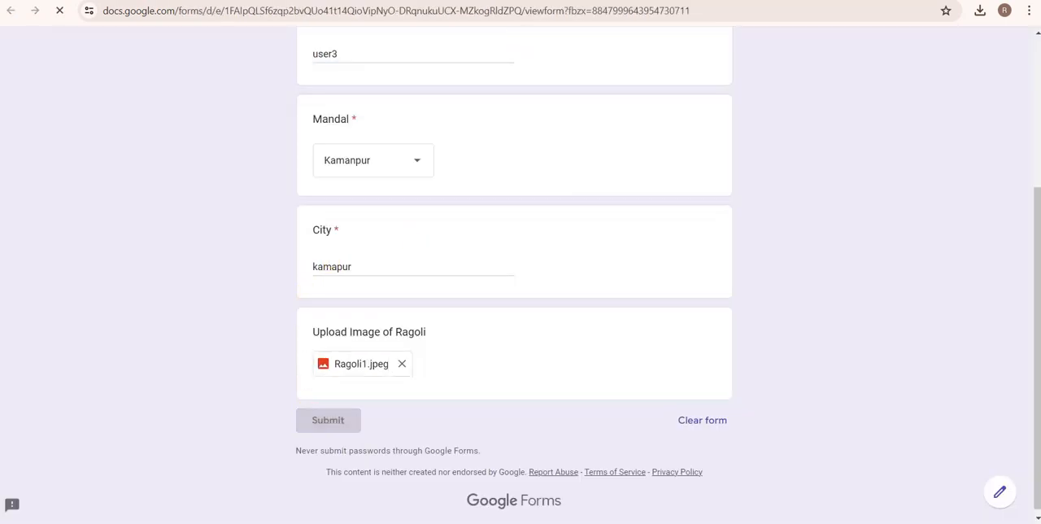
# Return to the response sheet, enlarge row 4, and resize rows 2 to 4 together to one equal, slightly taller height.
pyautogui.click(488, 0)
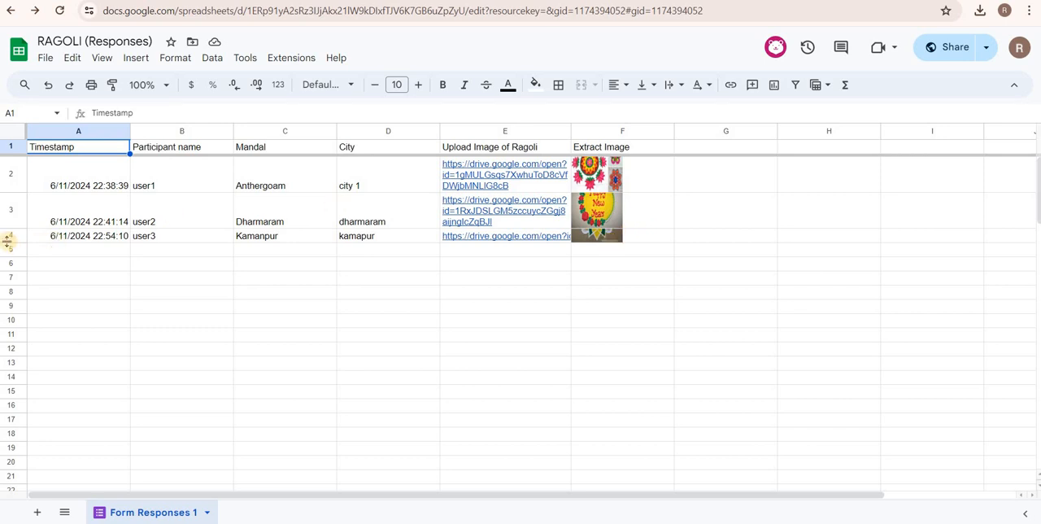
pyautogui.moveTo(9, 241); pyautogui.dragTo(8, 278)
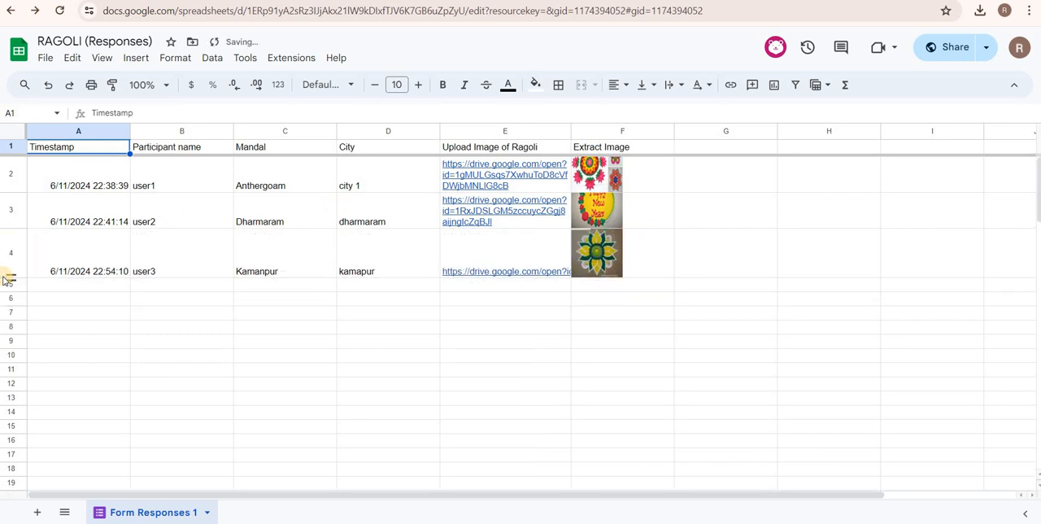
pyautogui.moveTo(17, 168); pyautogui.dragTo(16, 201)
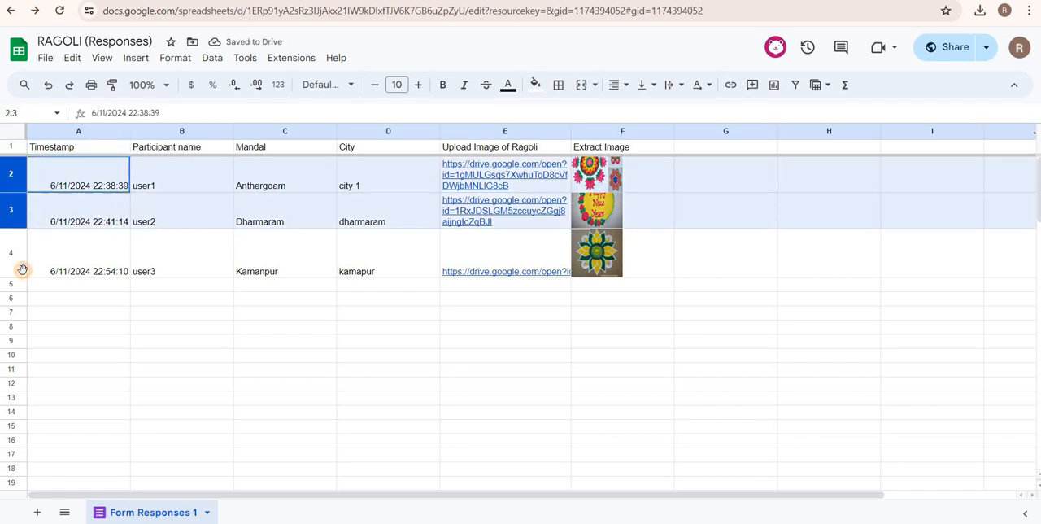
pyautogui.moveTo(22, 270); pyautogui.dragTo(21, 258)
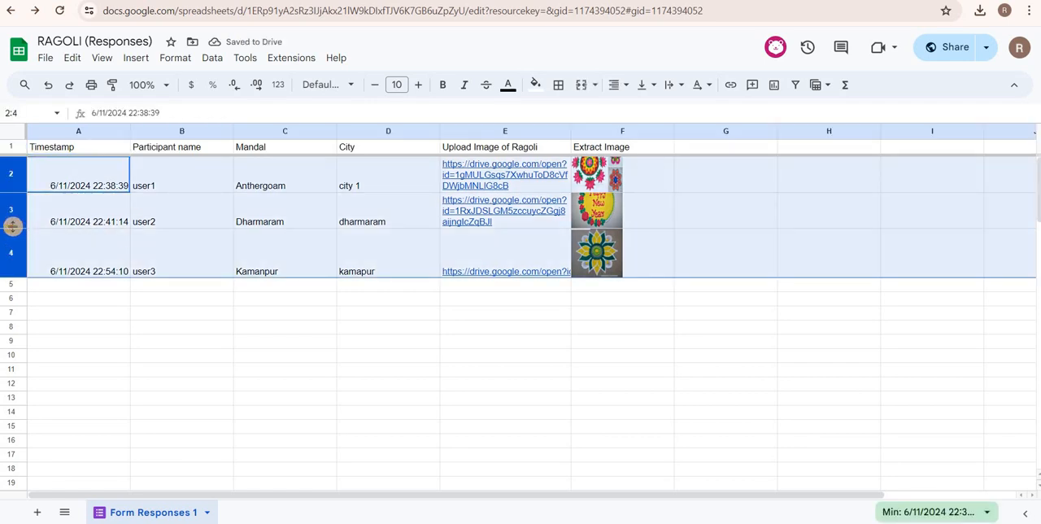
pyautogui.moveTo(12, 227); pyautogui.dragTo(13, 234)
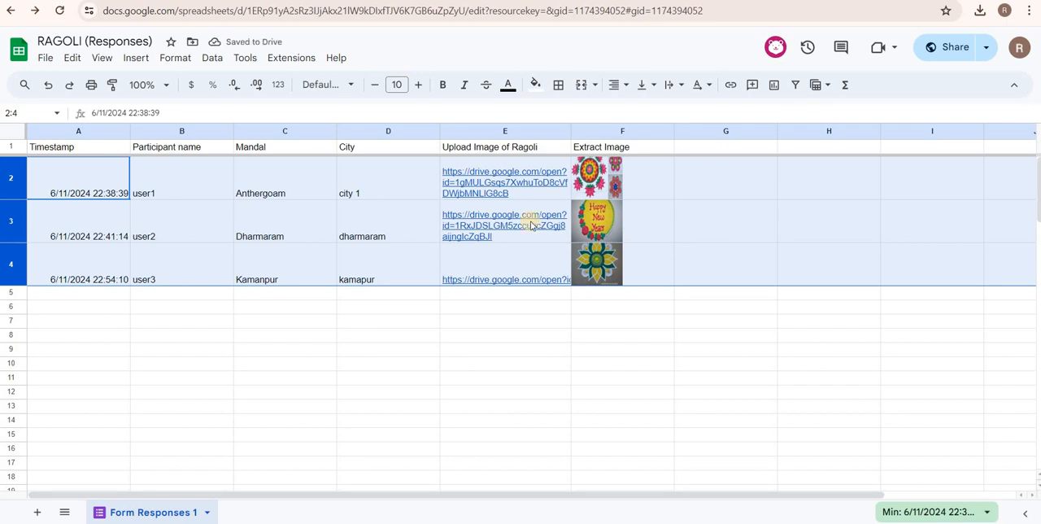
# Set the IMAGE width argument in the ArrayFormula of cell F2 to 100.
pyautogui.click(635, 181)
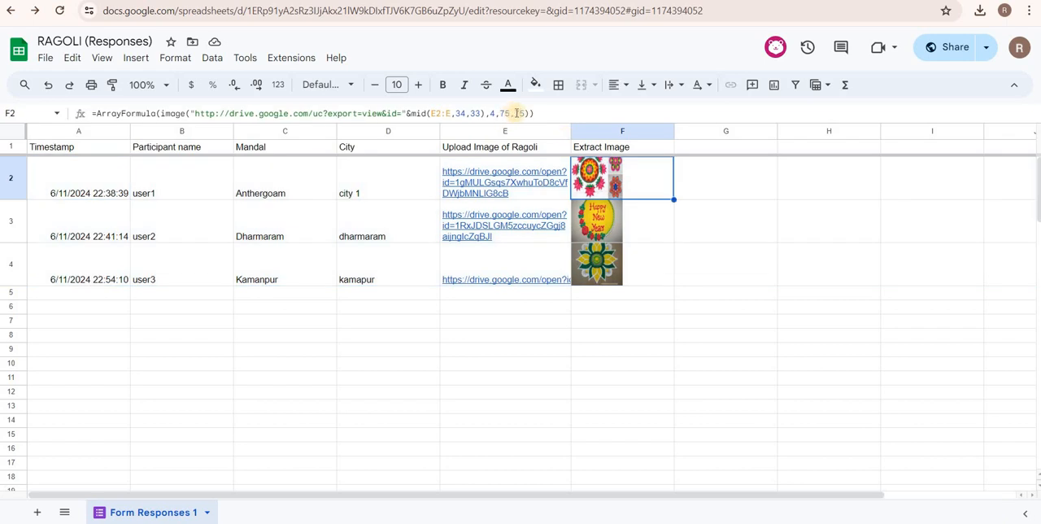
pyautogui.click(514, 113)
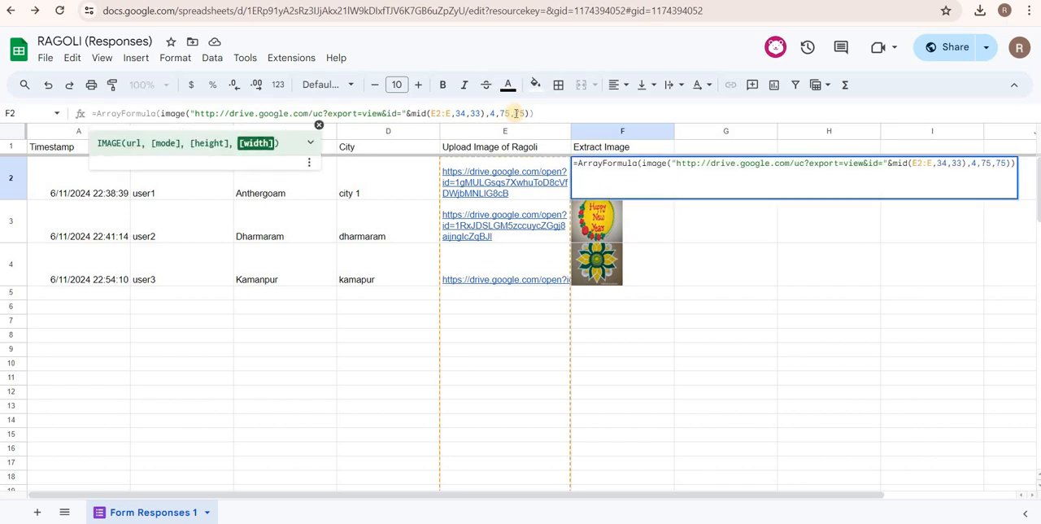
pyautogui.doubleClick(519, 113)
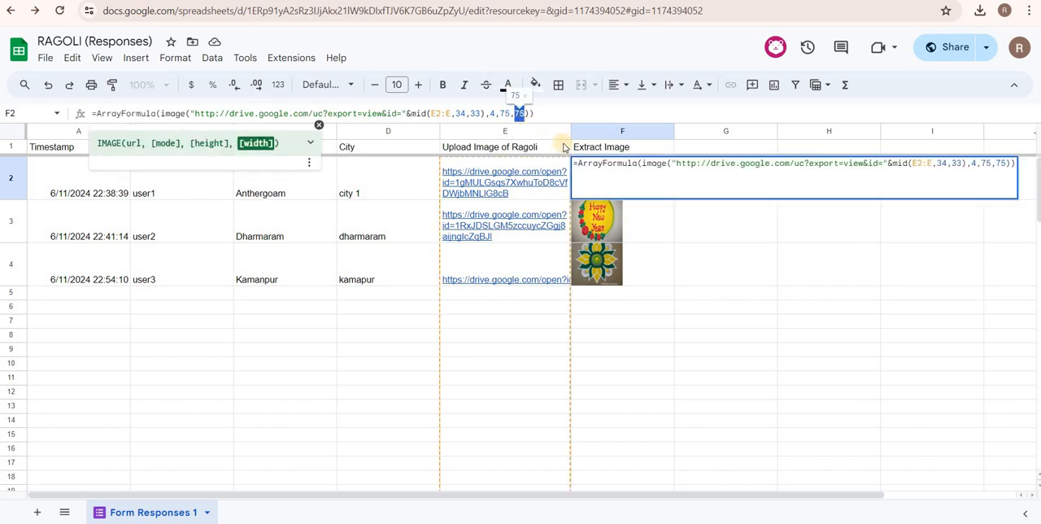
pyautogui.write('100')
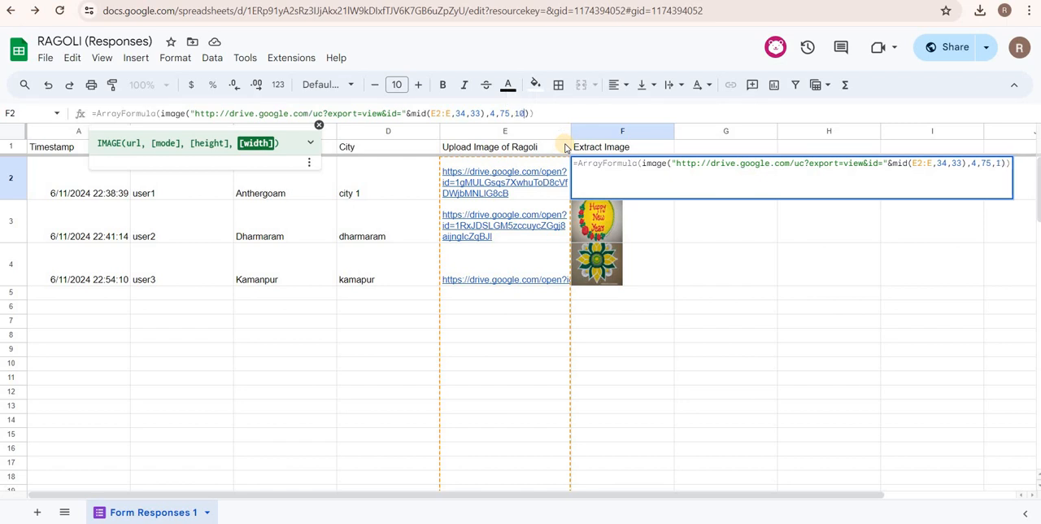
pyautogui.press('Return')
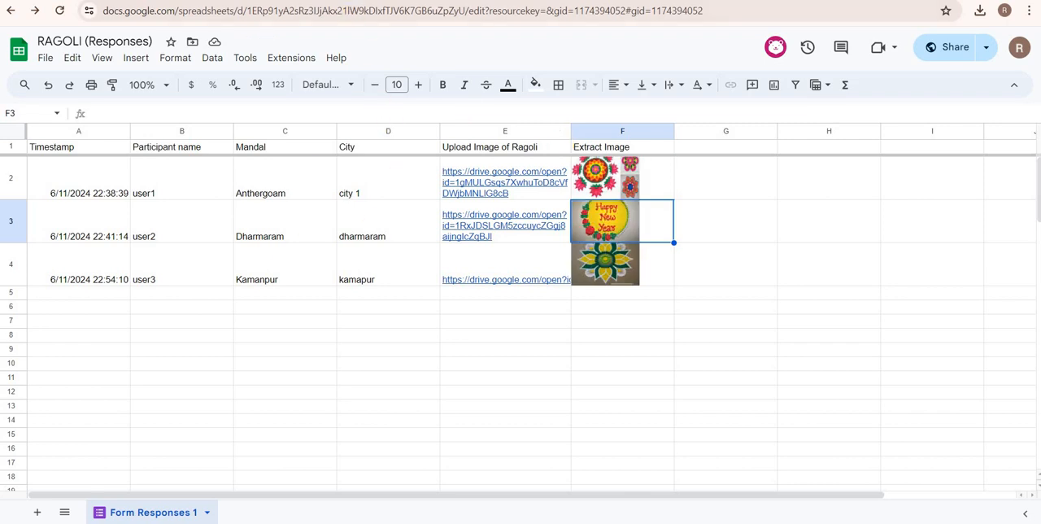
# Start another form response and fill in participant name user 5, Mandal Option 5 and city option 5.
pyautogui.click(391, 1)
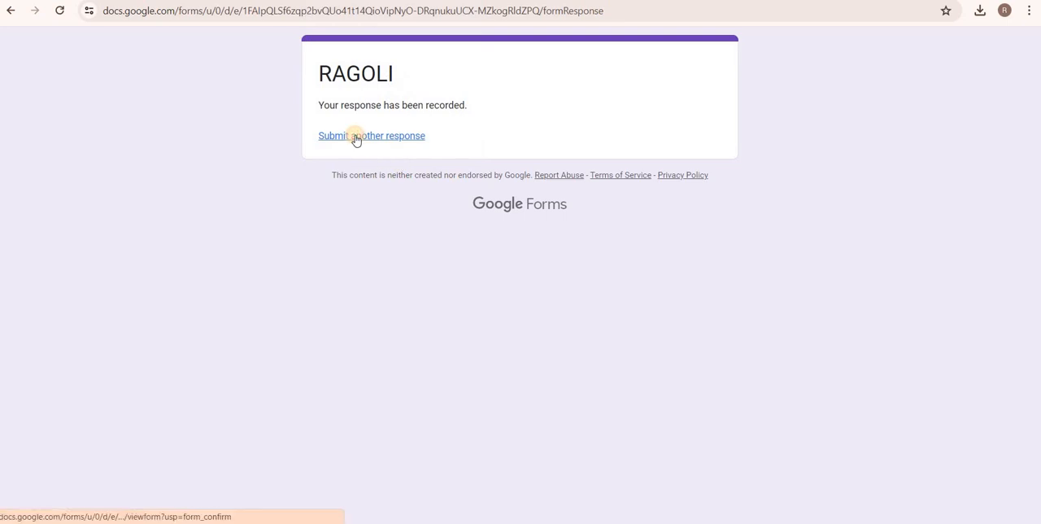
pyautogui.click(356, 137)
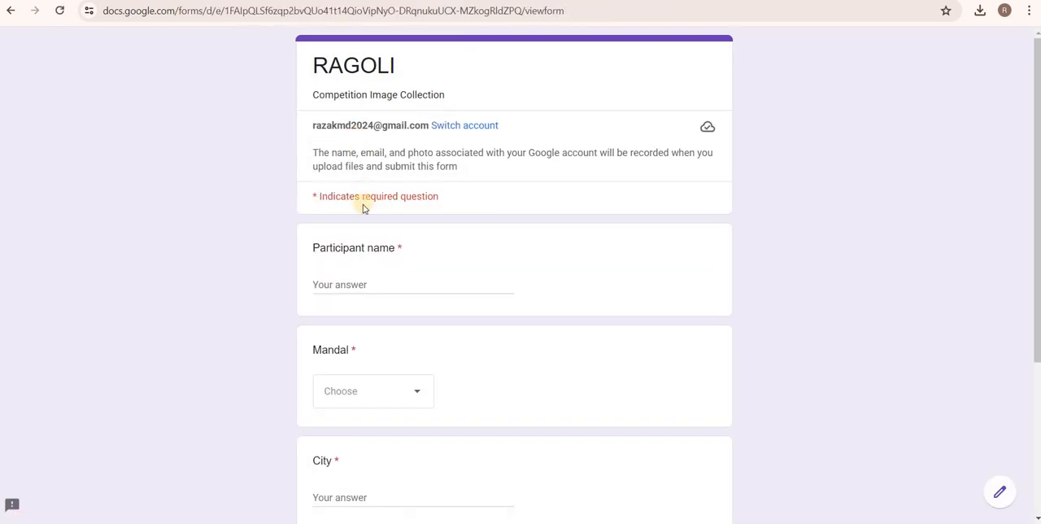
pyautogui.click(336, 285)
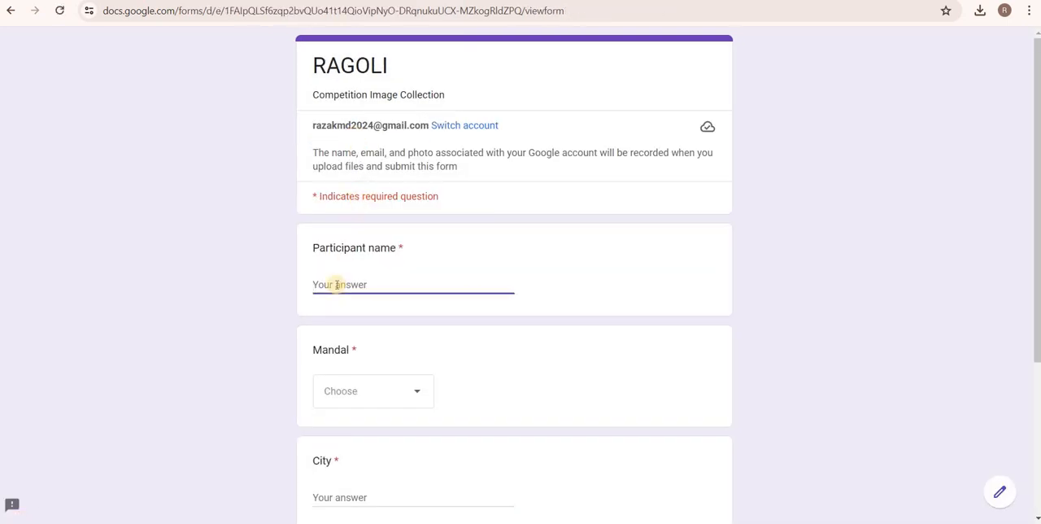
pyautogui.write('user')
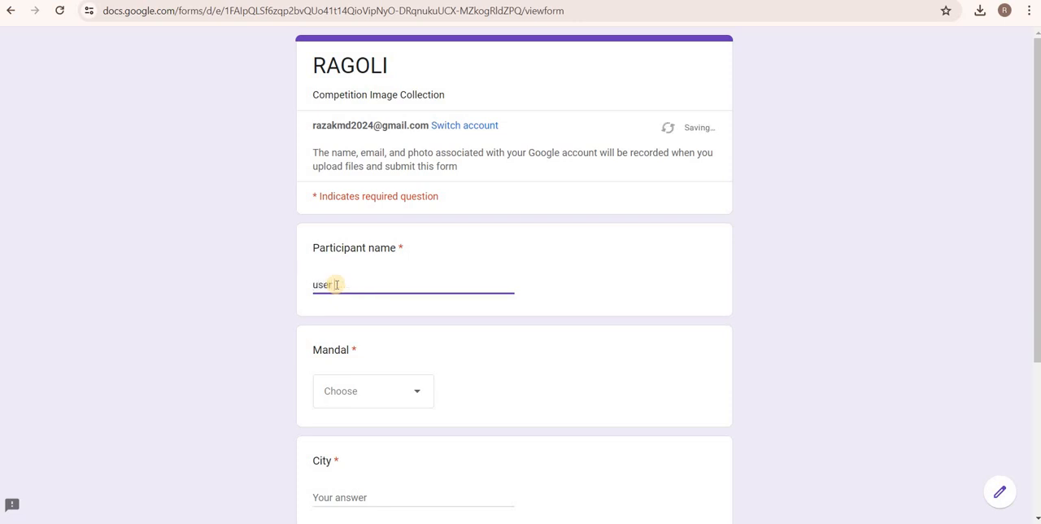
pyautogui.write(' 5')
pyautogui.press('Tab')
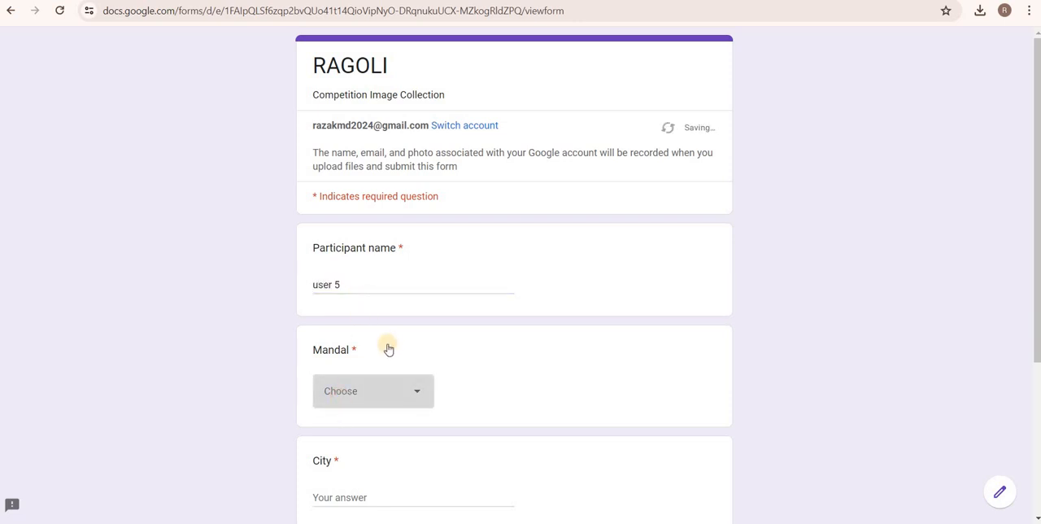
pyautogui.click(386, 391)
pyautogui.click(367, 483)
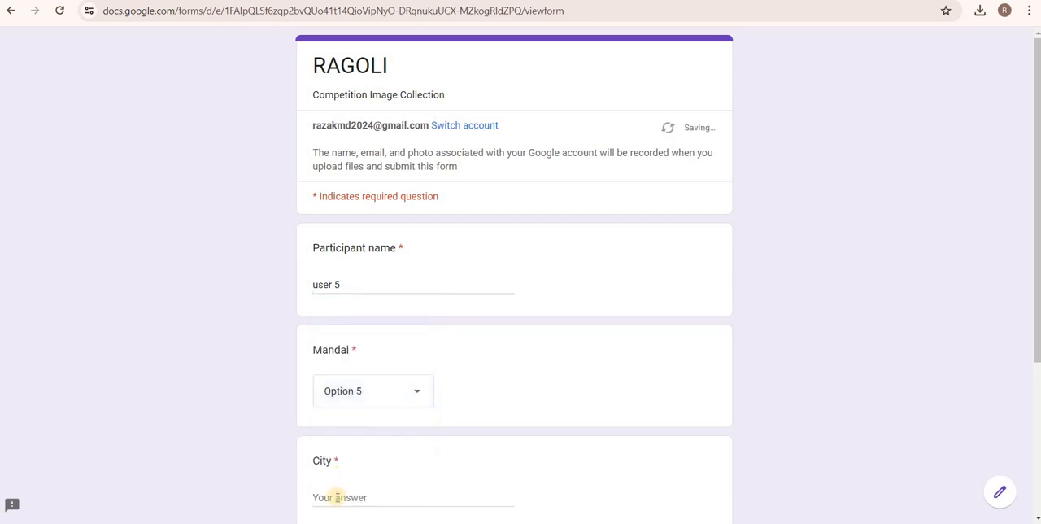
pyautogui.click(337, 497)
pyautogui.write('o')
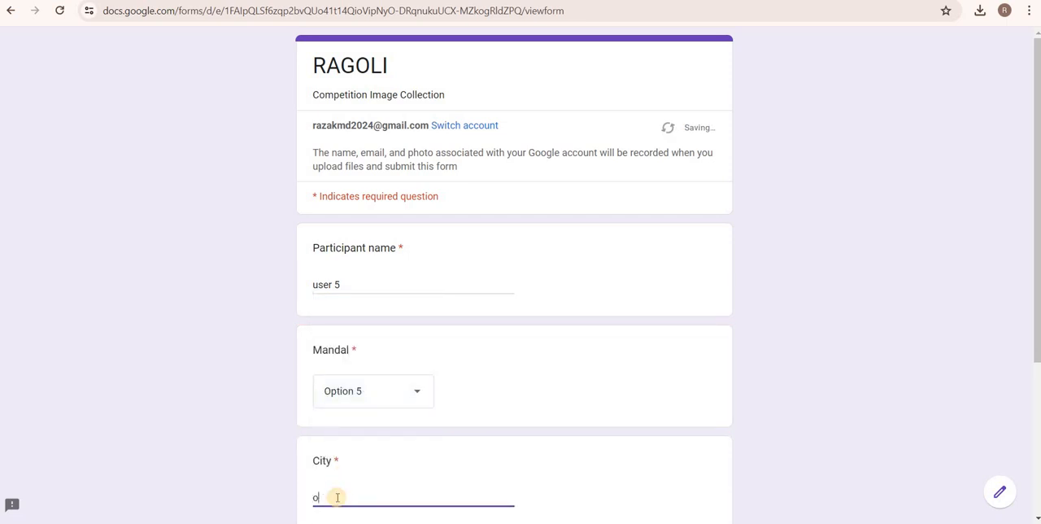
pyautogui.press('BackSpace')
pyautogui.write('option 5')
# Upload the Art-and-Craft-Ragoli-3 picture from the Rangoli folder as the Ragoli image and submit the response.
pyautogui.scroll(-3, 337, 497)
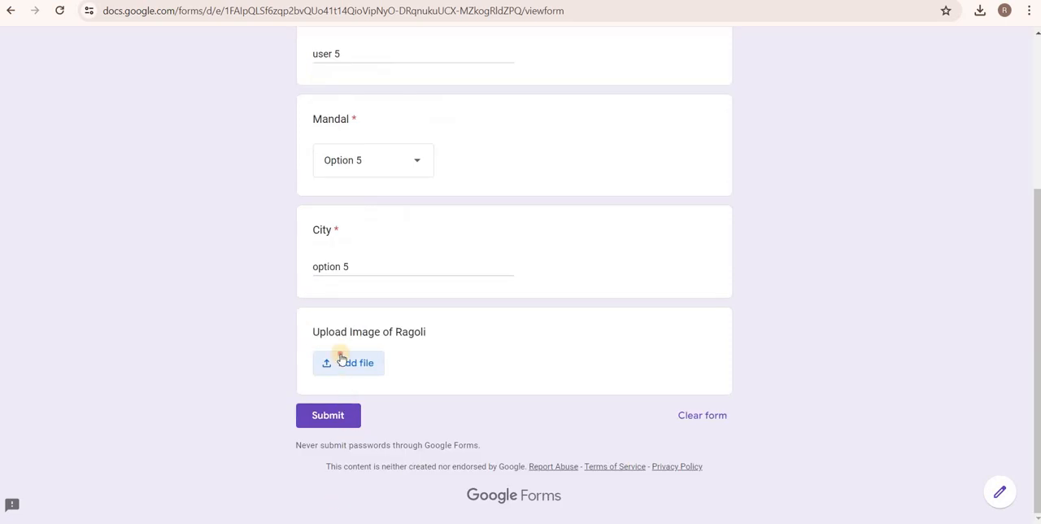
pyautogui.click(341, 361)
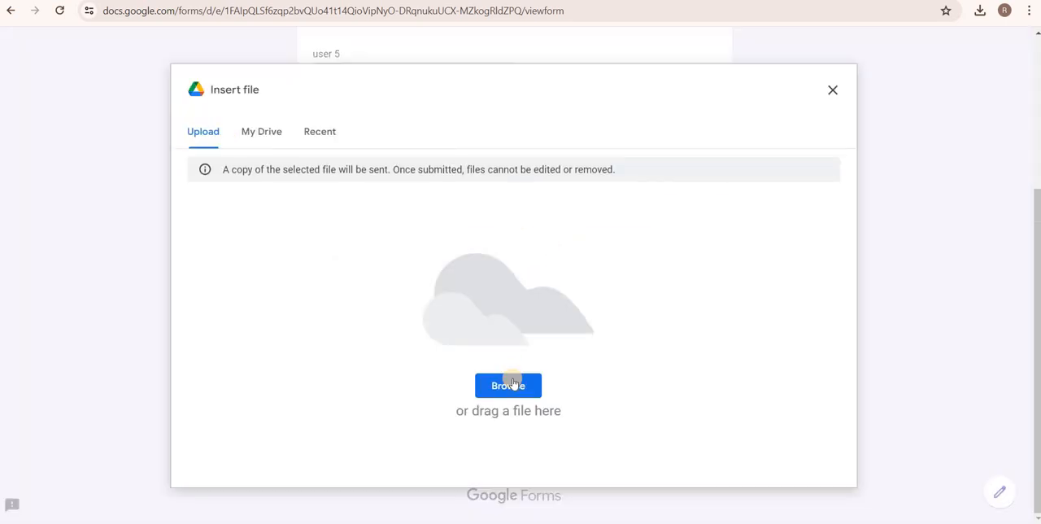
pyautogui.click(512, 383)
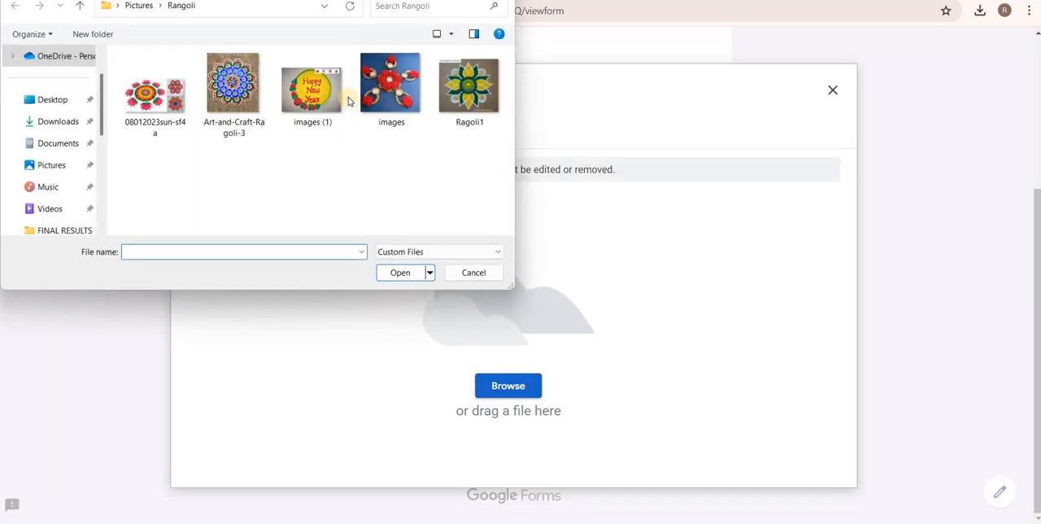
pyautogui.click(384, 82)
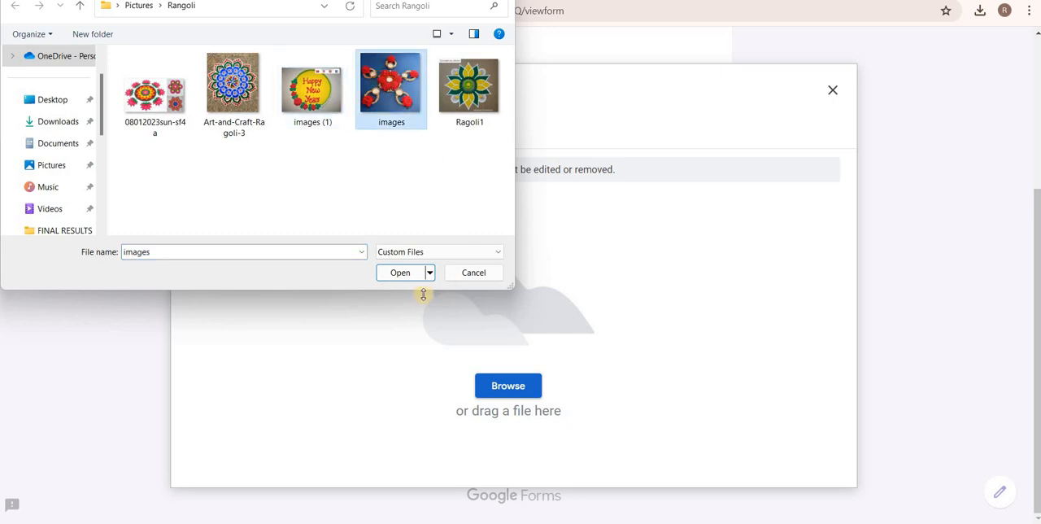
pyautogui.click(239, 90)
pyautogui.click(398, 275)
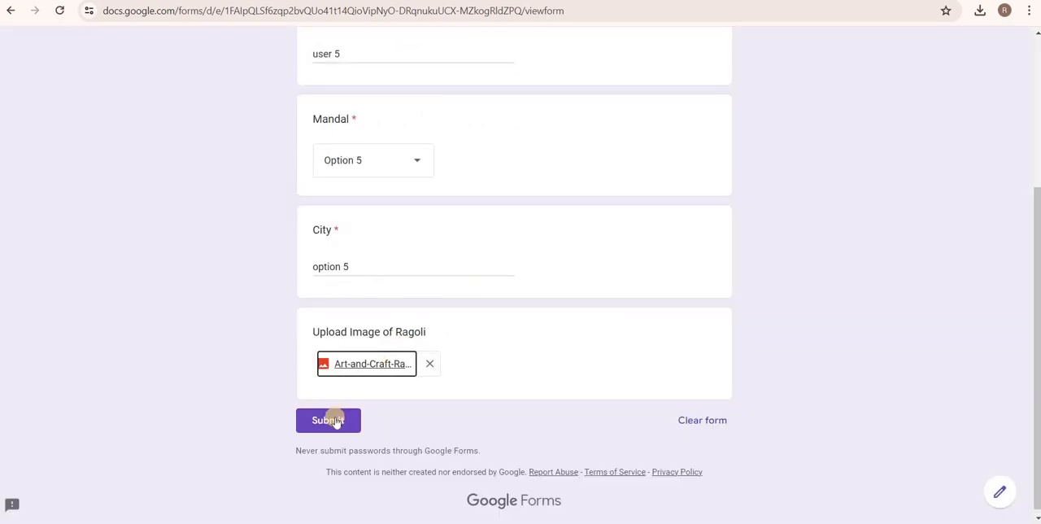
pyautogui.click(328, 420)
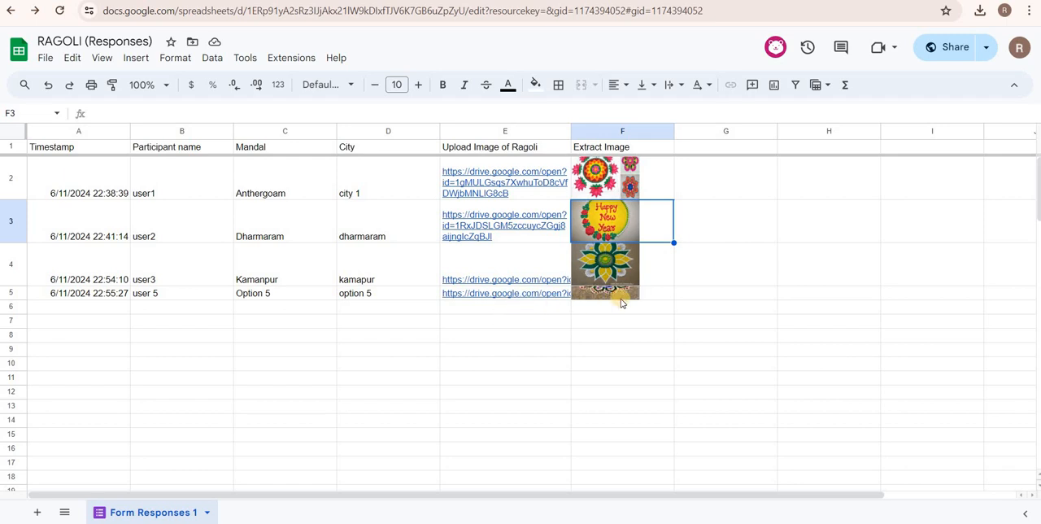
# Enlarge row 5 of the response sheet so the user 5 image fits fully in its cell.
pyautogui.rightClick(8, 296)
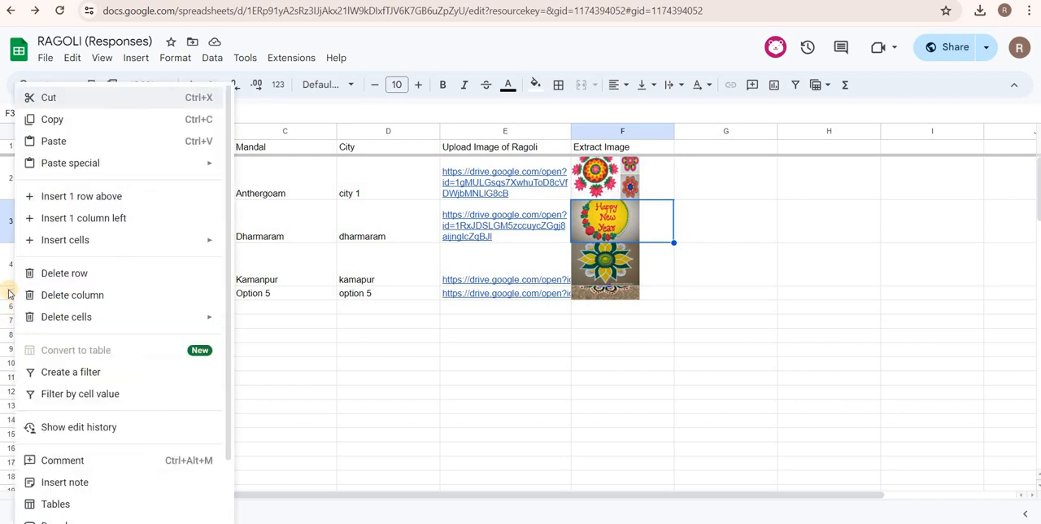
pyautogui.click(12, 295)
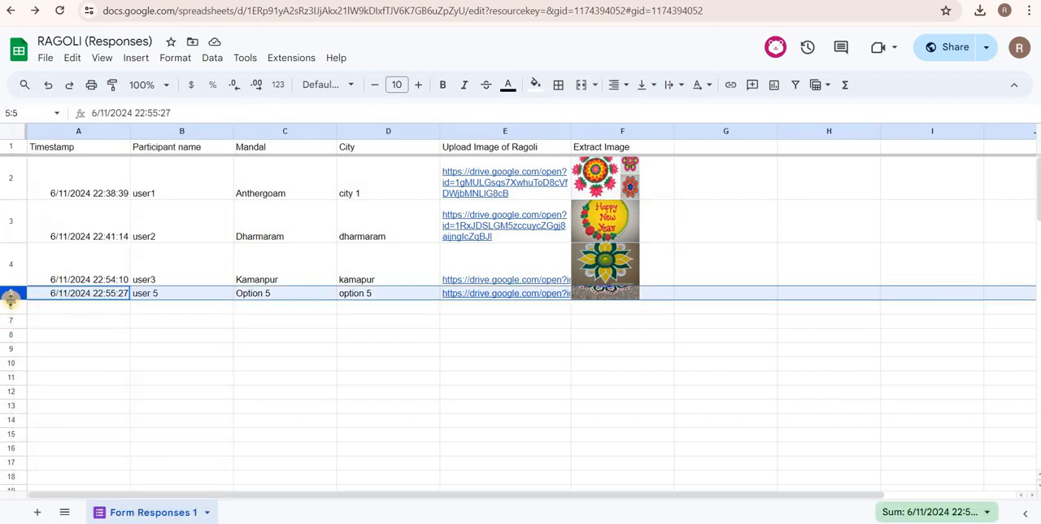
pyautogui.moveTo(10, 300); pyautogui.dragTo(11, 337)
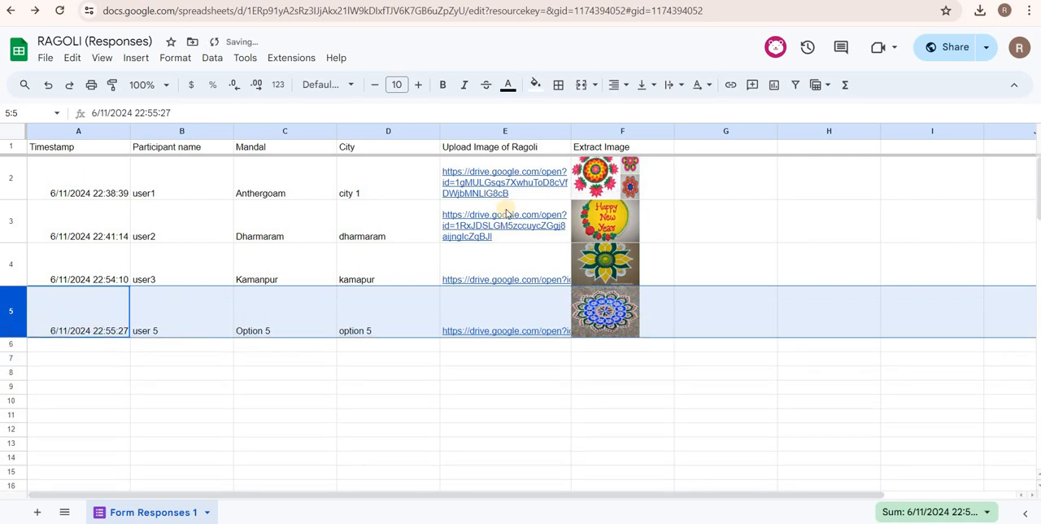
pyautogui.rightClick(607, 175)
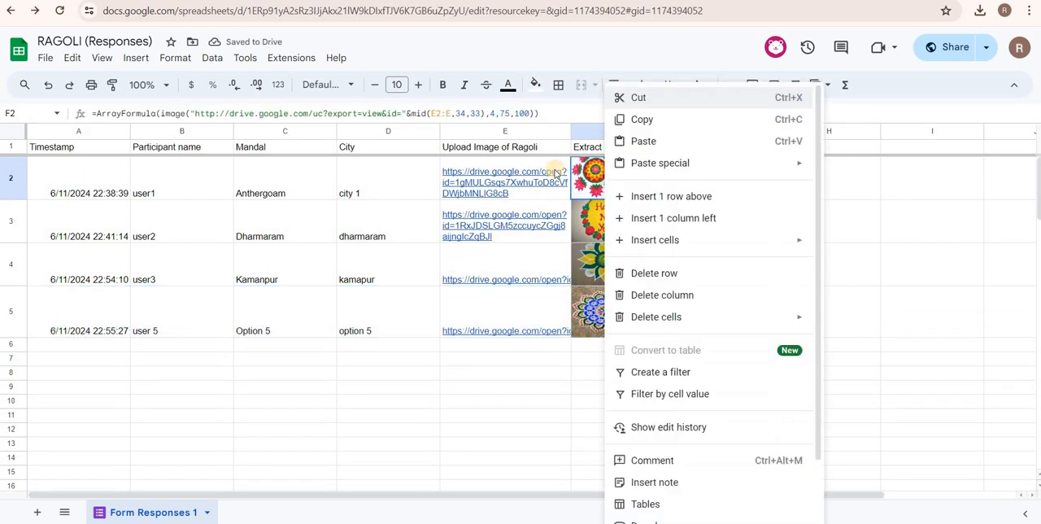
pyautogui.rightClick(379, 388)
pyautogui.click(633, 173)
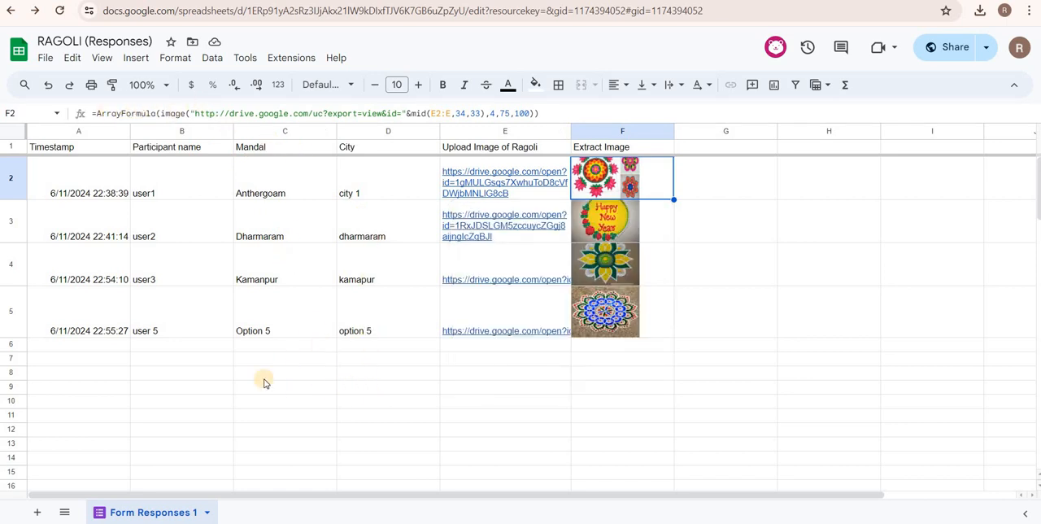
# Enter a FORMULATEXT formula in cell A9 that references F2, showing the image formula as text.
pyautogui.click(122, 390)
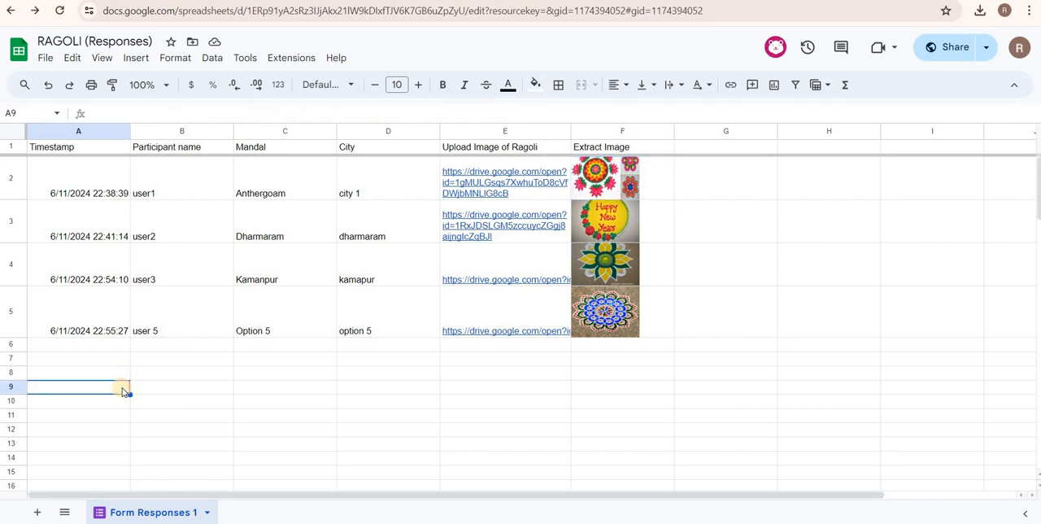
pyautogui.write('=form')
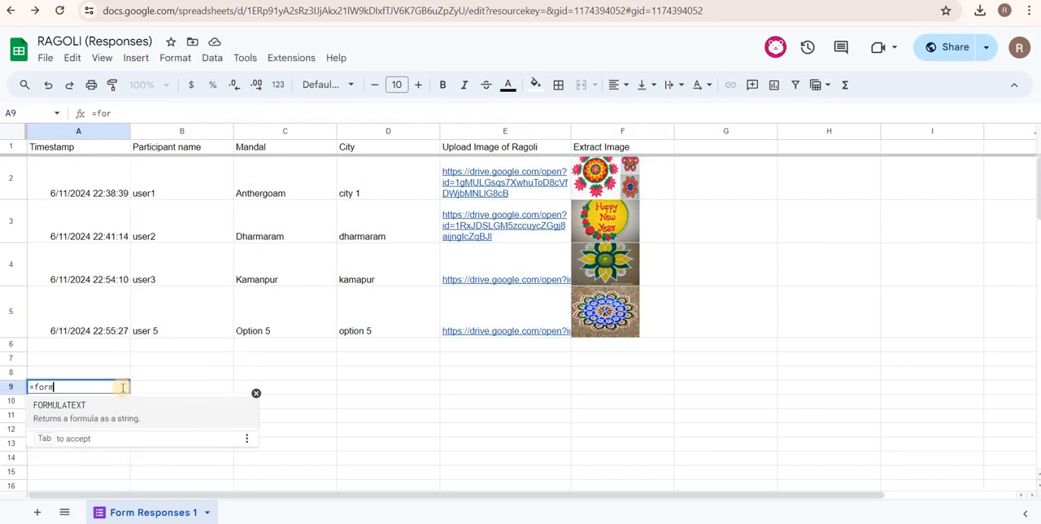
pyautogui.write('u')
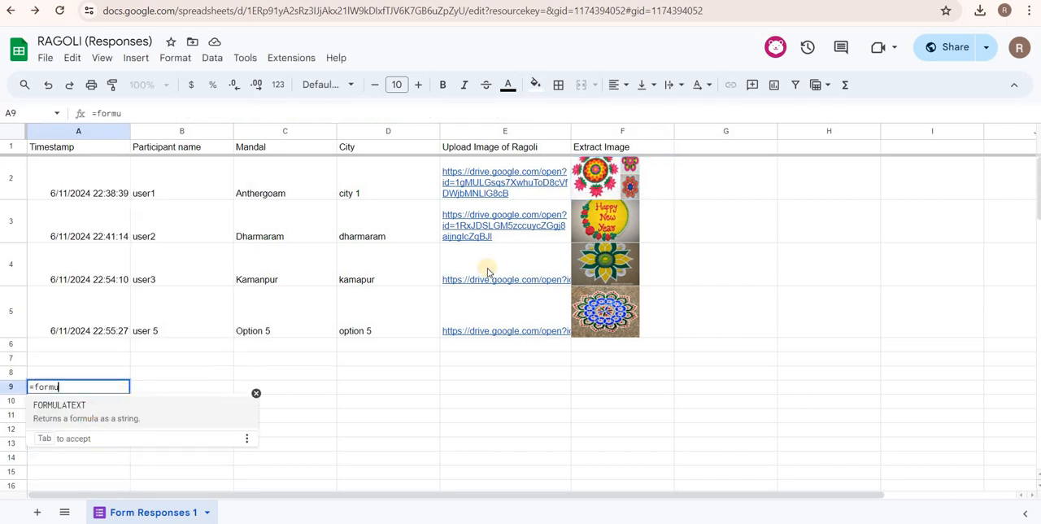
pyautogui.press('Tab')
pyautogui.click(645, 183)
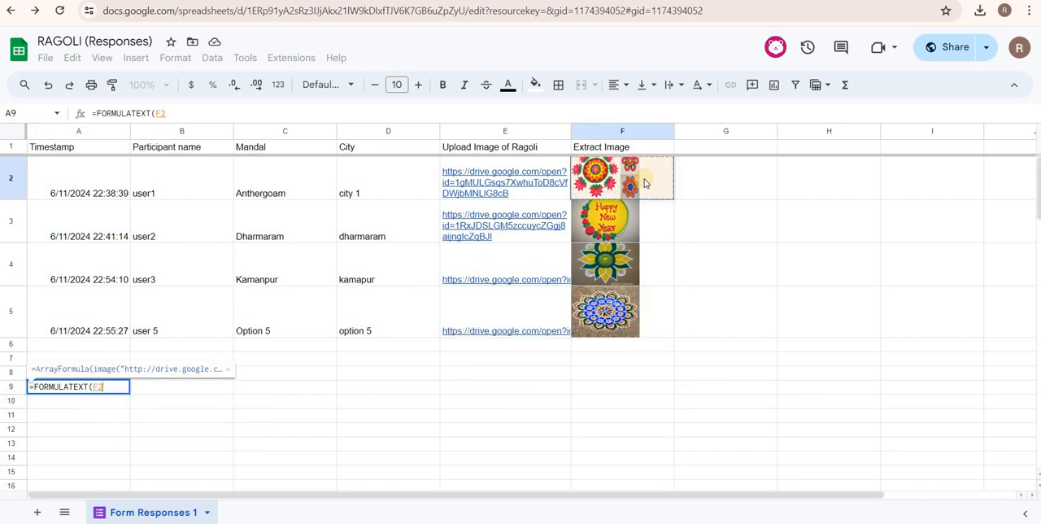
pyautogui.press('Return')
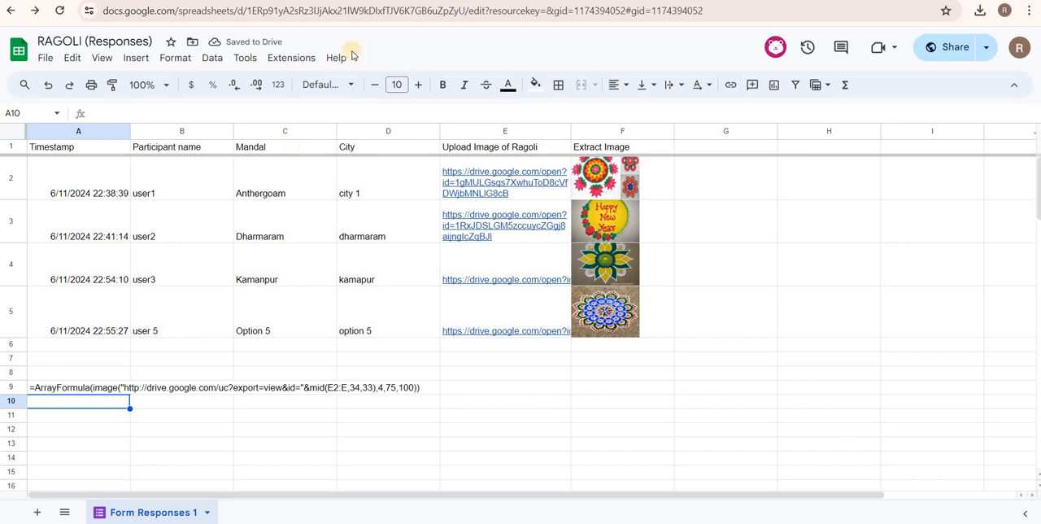
# Increase the font size of the formula text in cell A9 to 16.
pyautogui.press('Up')
pyautogui.click(420, 84)
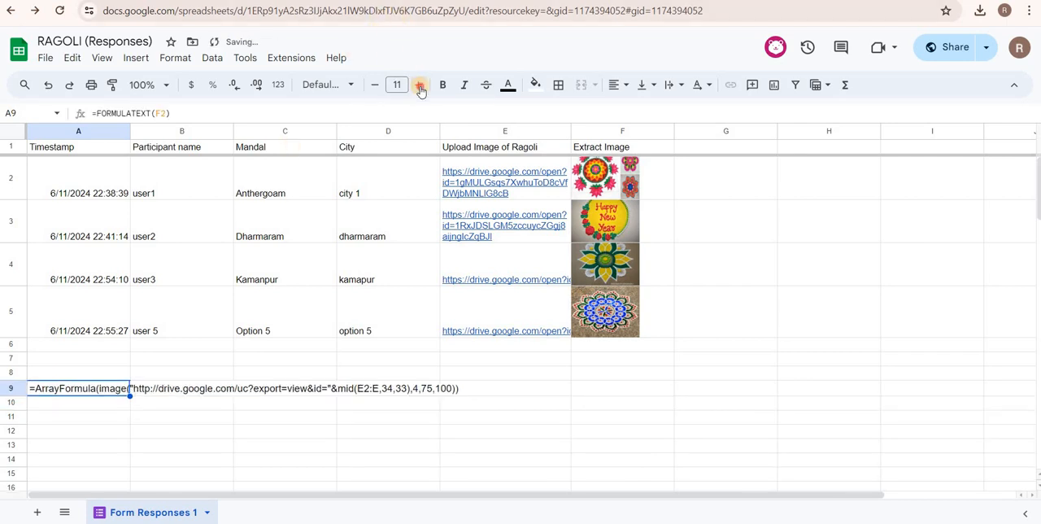
pyautogui.click(420, 85)
pyautogui.click(420, 84)
pyautogui.click(420, 85)
pyautogui.click(420, 85)
pyautogui.click(420, 84)
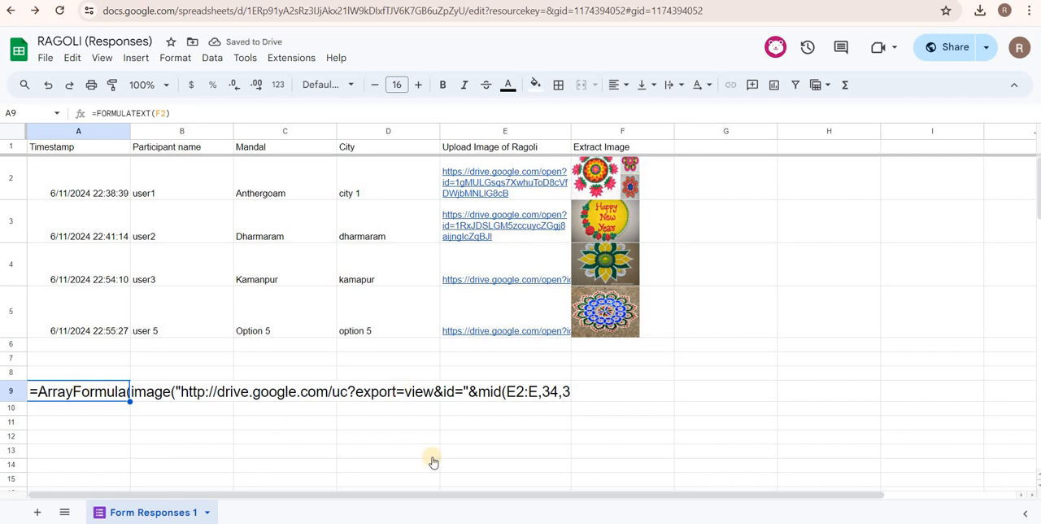
# Merge cells A9 to F9 and accept keeping only the top-left value.
pyautogui.rightClick(405, 456)
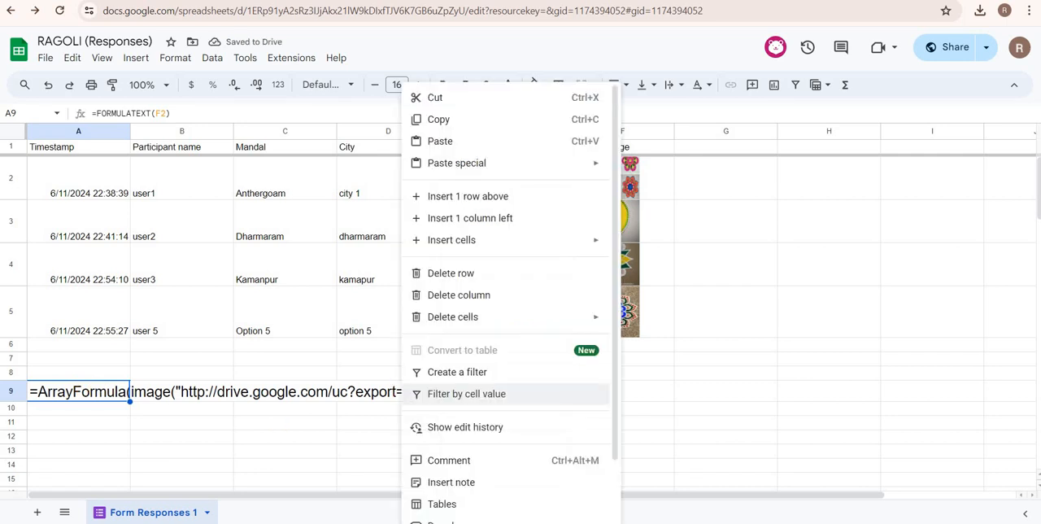
pyautogui.click(77, 445)
pyautogui.moveTo(93, 390); pyautogui.dragTo(505, 373)
pyautogui.moveTo(663, 409); pyautogui.dragTo(669, 396)
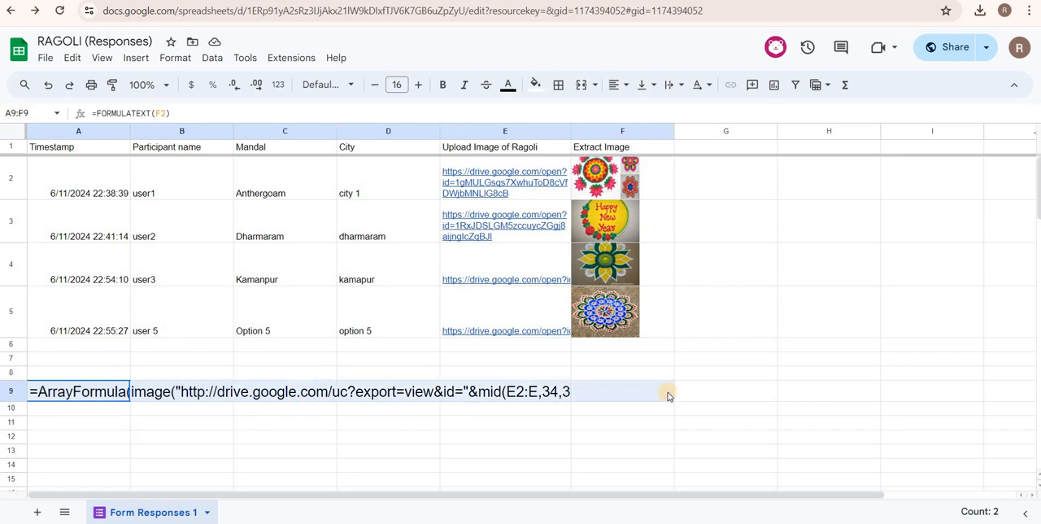
pyautogui.click(578, 83)
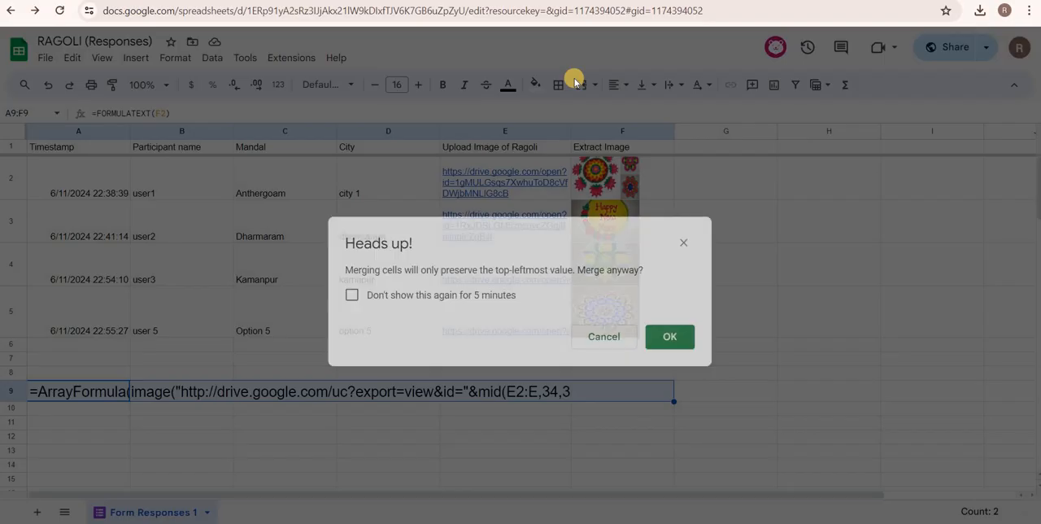
pyautogui.click(680, 338)
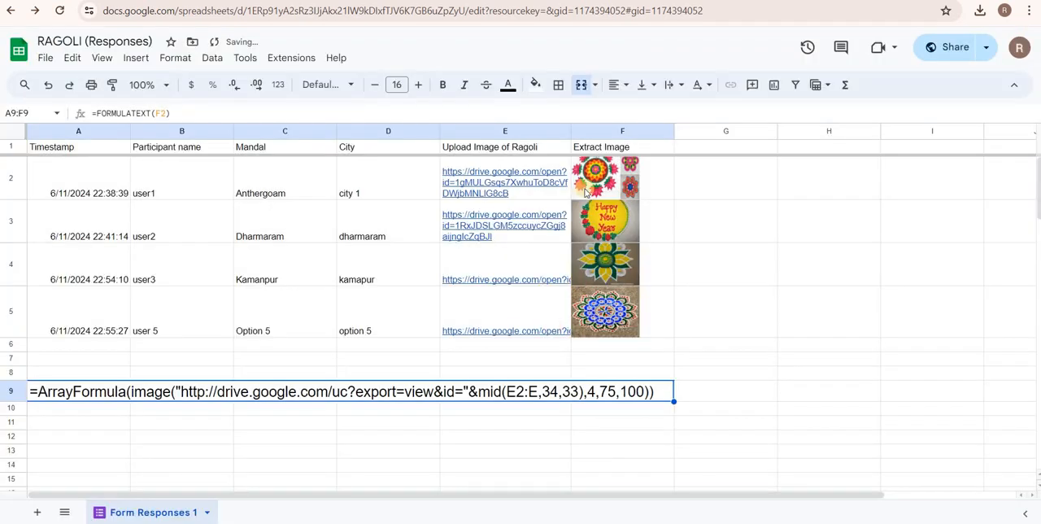
# Try font size 18 on the merged formula cell, then restore size 16.
pyautogui.click(420, 85)
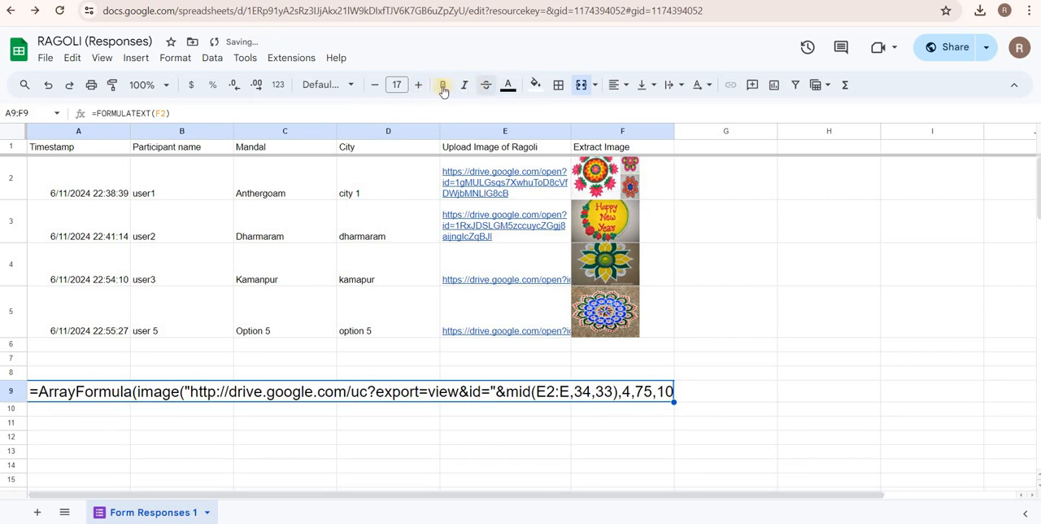
pyautogui.click(422, 88)
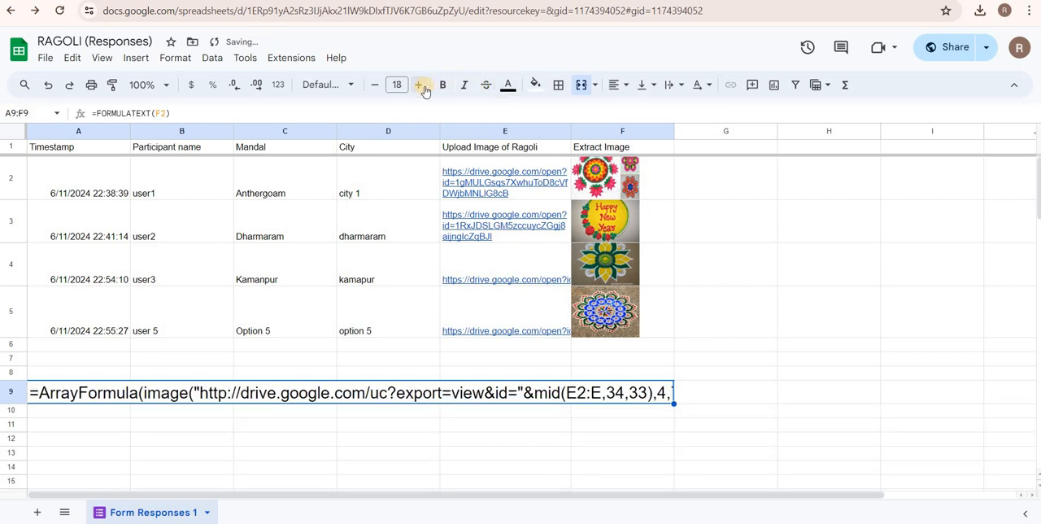
pyautogui.click(373, 89)
pyautogui.click(374, 90)
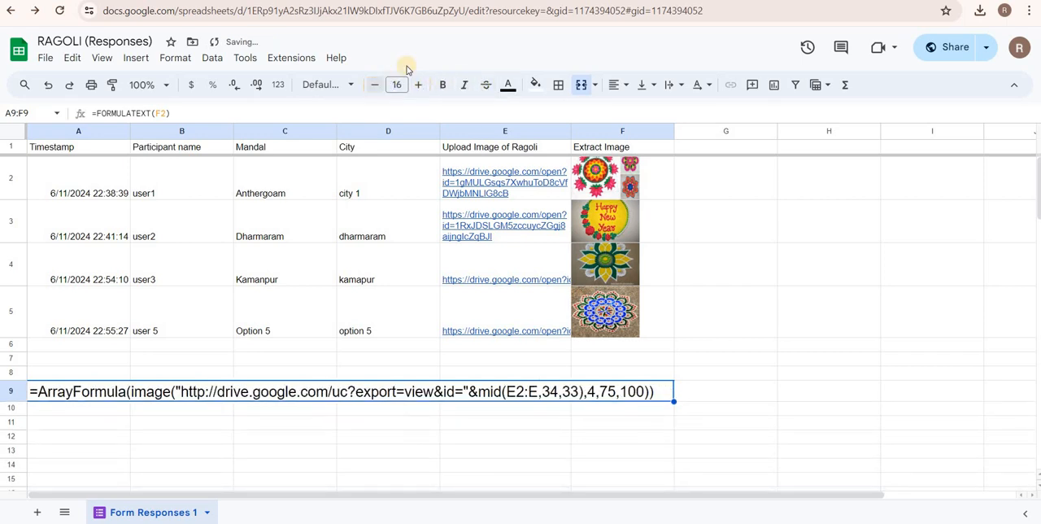
# Fill the merged cell A9:F9 with yellow and set its text color to black.
pyautogui.click(536, 85)
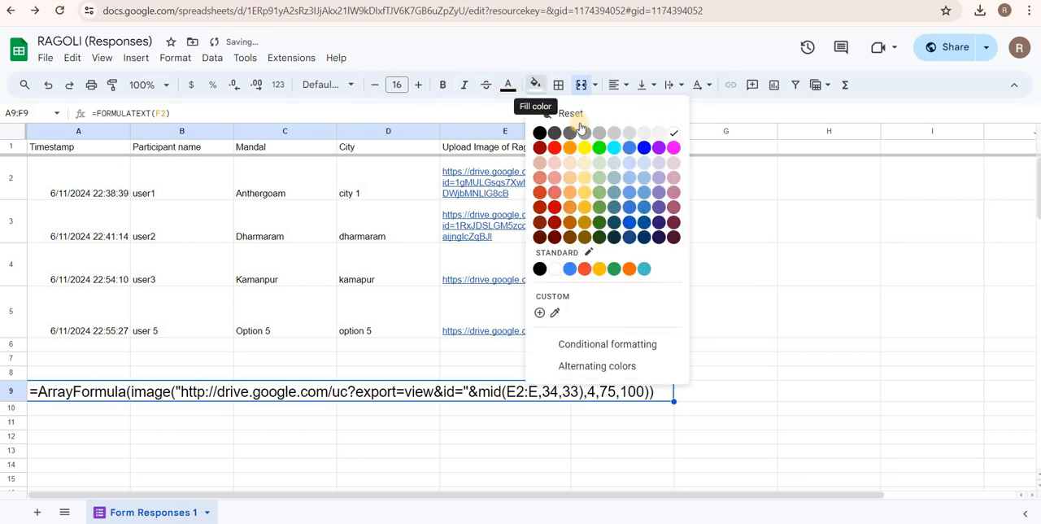
pyautogui.click(585, 148)
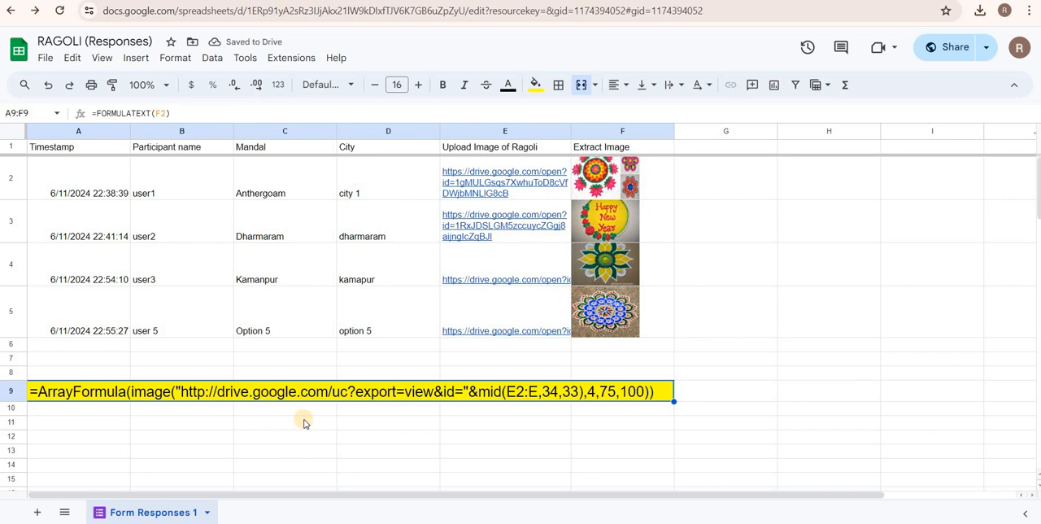
pyautogui.click(507, 86)
pyautogui.click(519, 133)
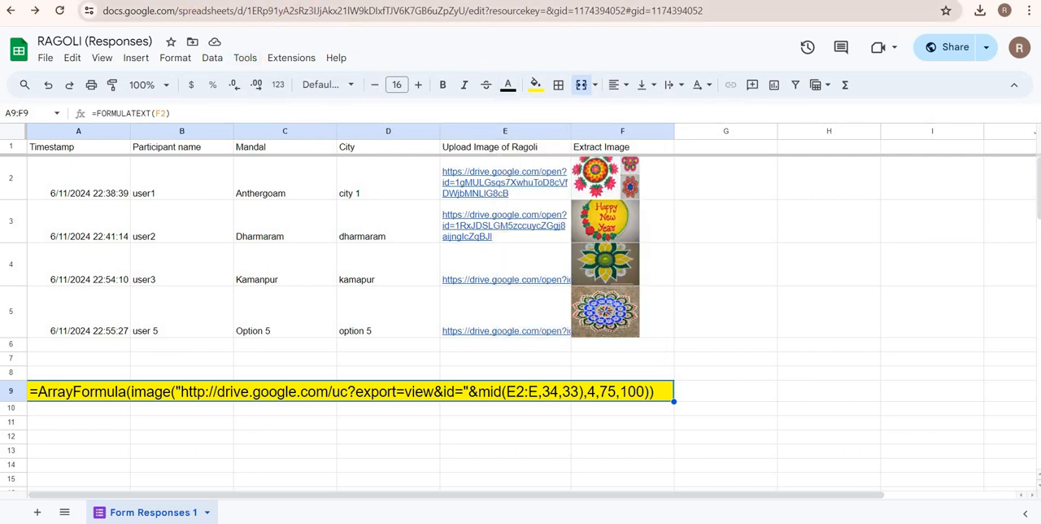
# Switch to Google Drive, examine the uploaded pictures in the Upload Image of Ragoli (File responses) folder, and return to the response sheet.
pyautogui.click(89, 0)
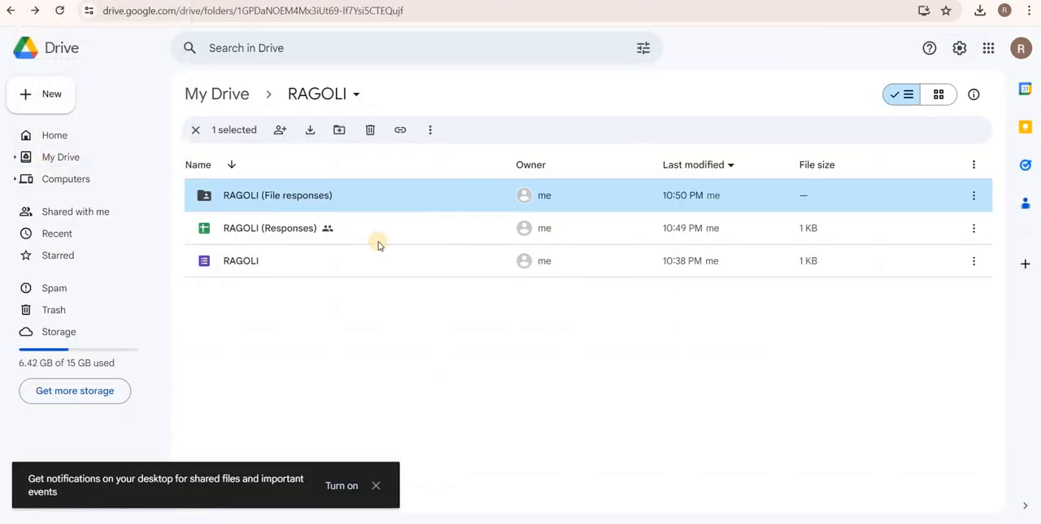
pyautogui.doubleClick(253, 200)
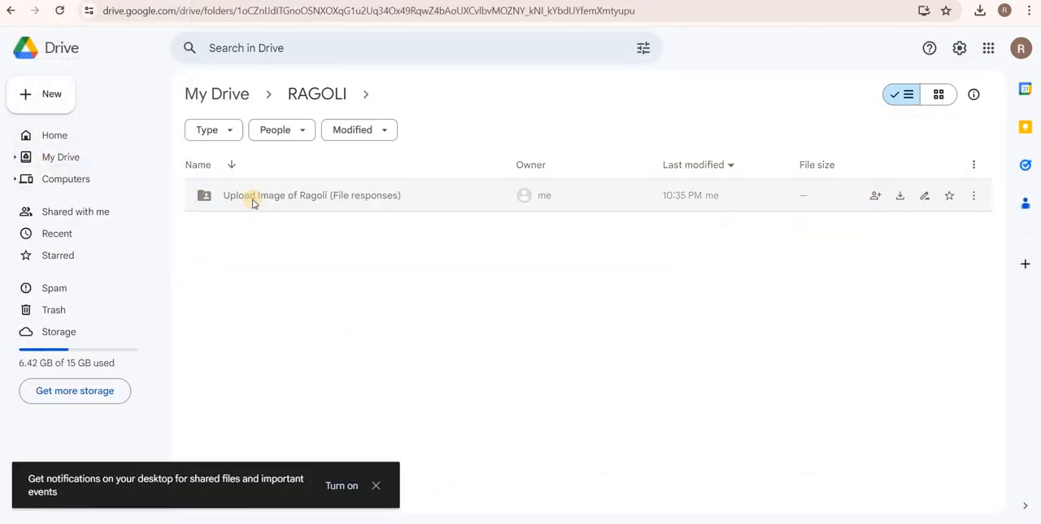
pyautogui.doubleClick(252, 200)
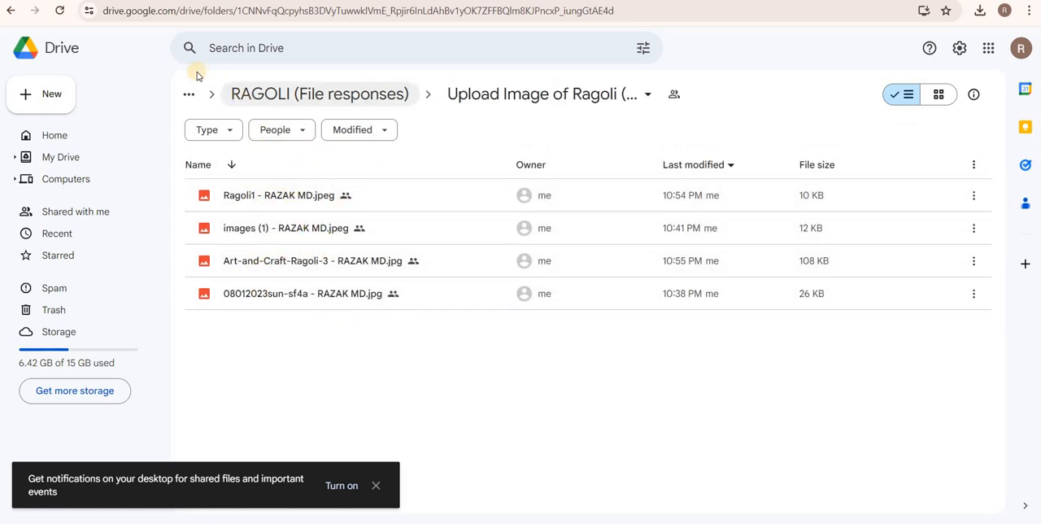
pyautogui.click(13, 16)
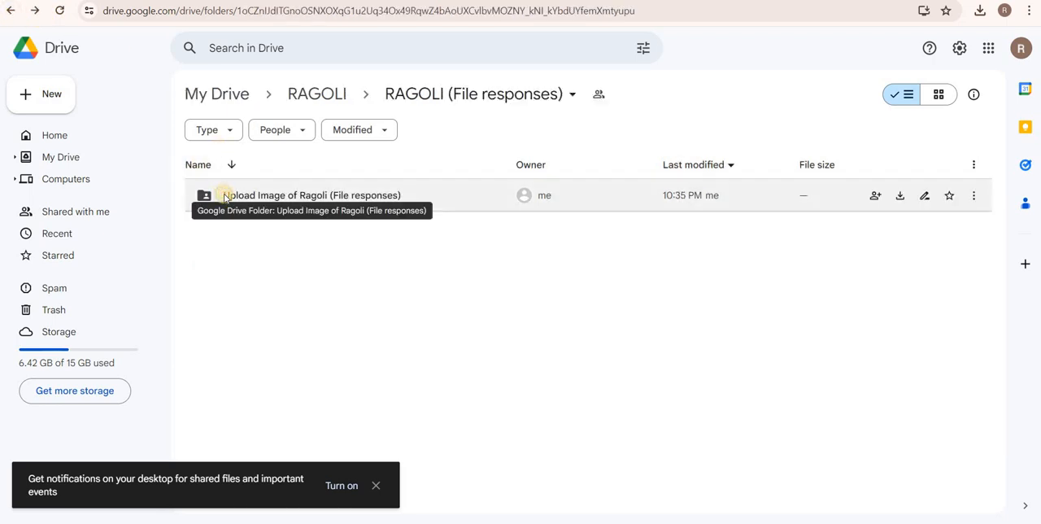
pyautogui.rightClick(225, 197)
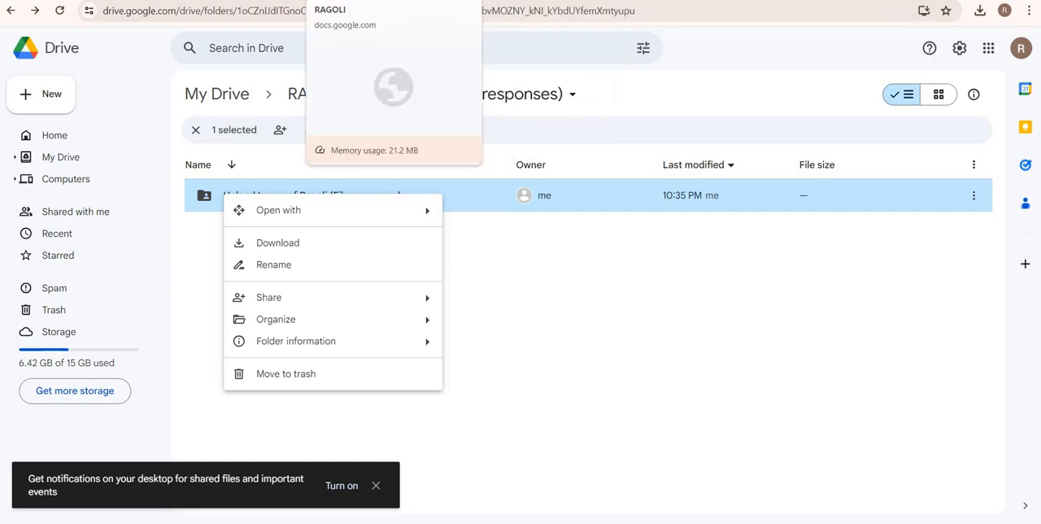
pyautogui.click(496, 1)
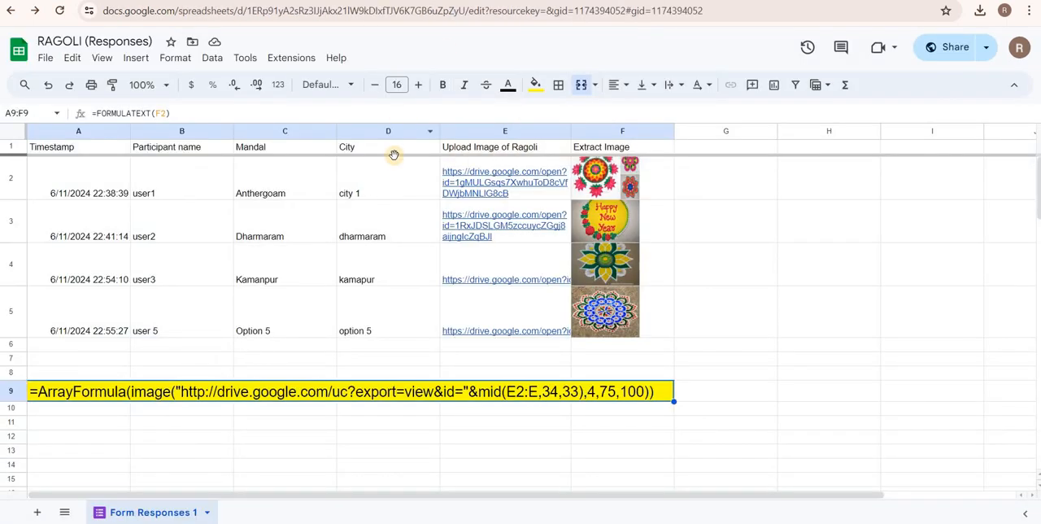